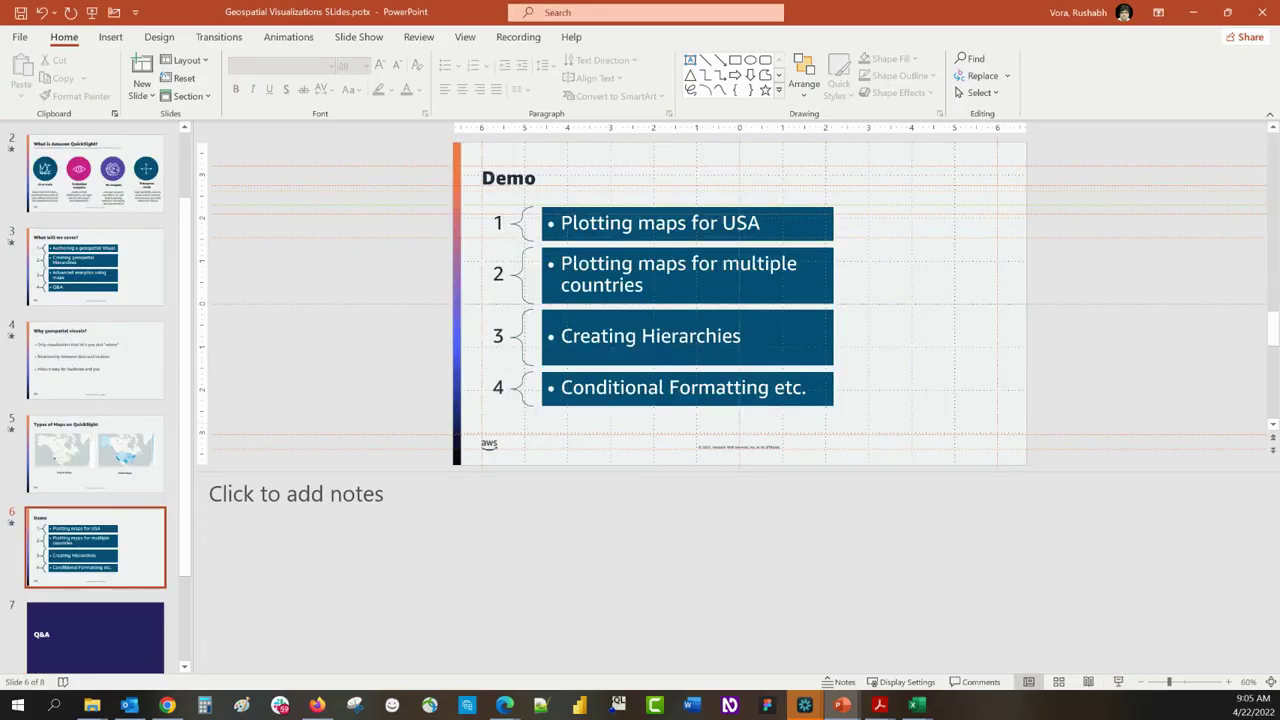
Maximize the Firefox window on the QuickSight home tab and show the saved Analyses list
{"action": "key", "text": "alt+Tab"}
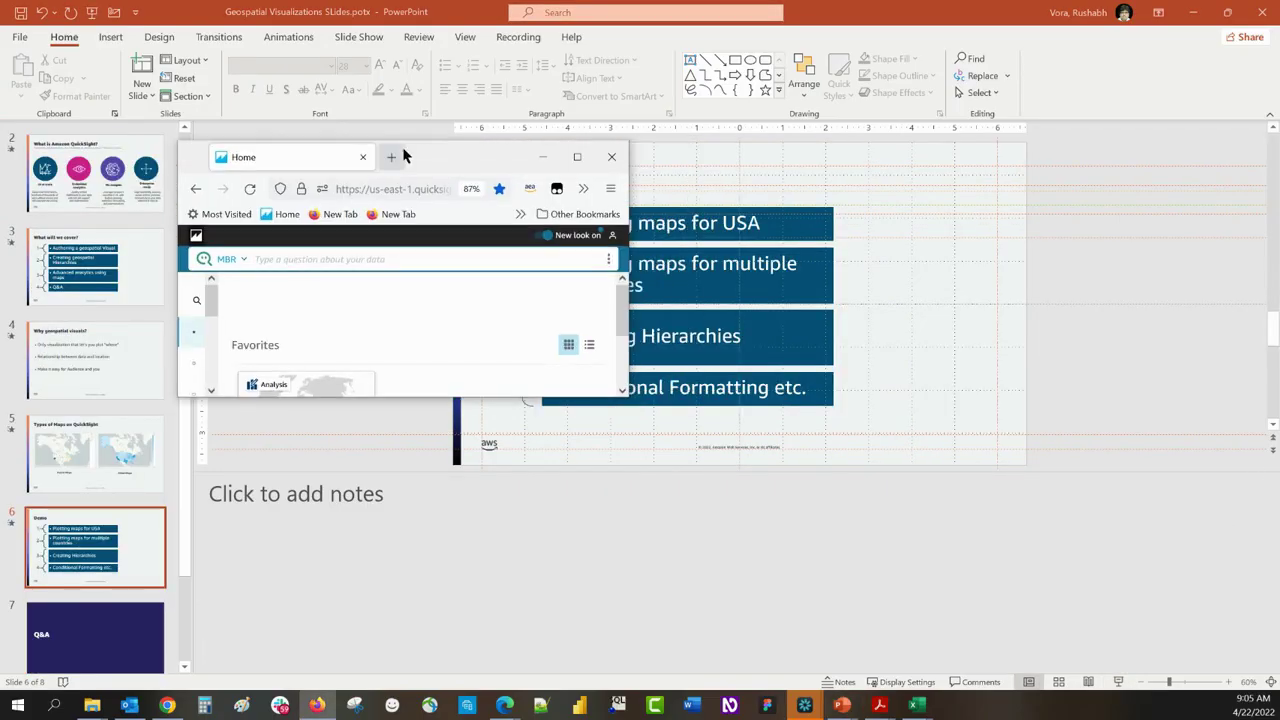
{"action": "left_click", "coordinate": [400, 157]}
{"action": "left_click", "coordinate": [264, 165]}
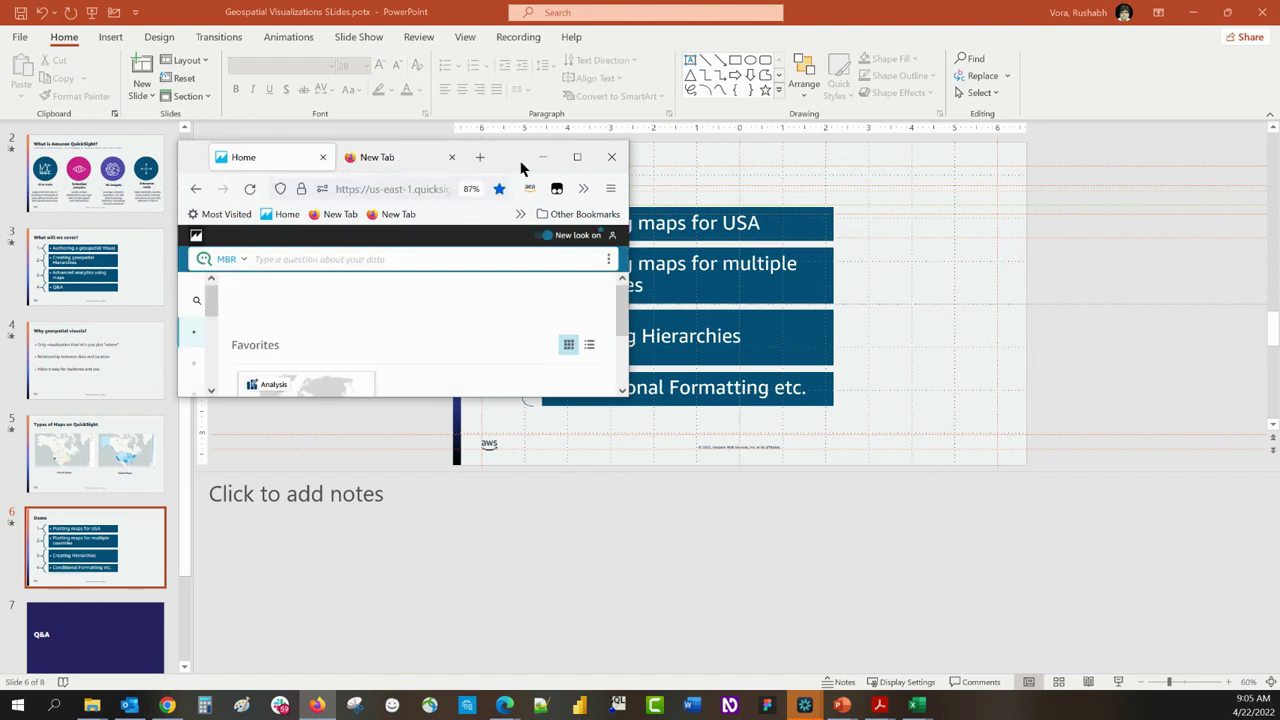
{"action": "left_click", "coordinate": [577, 157]}
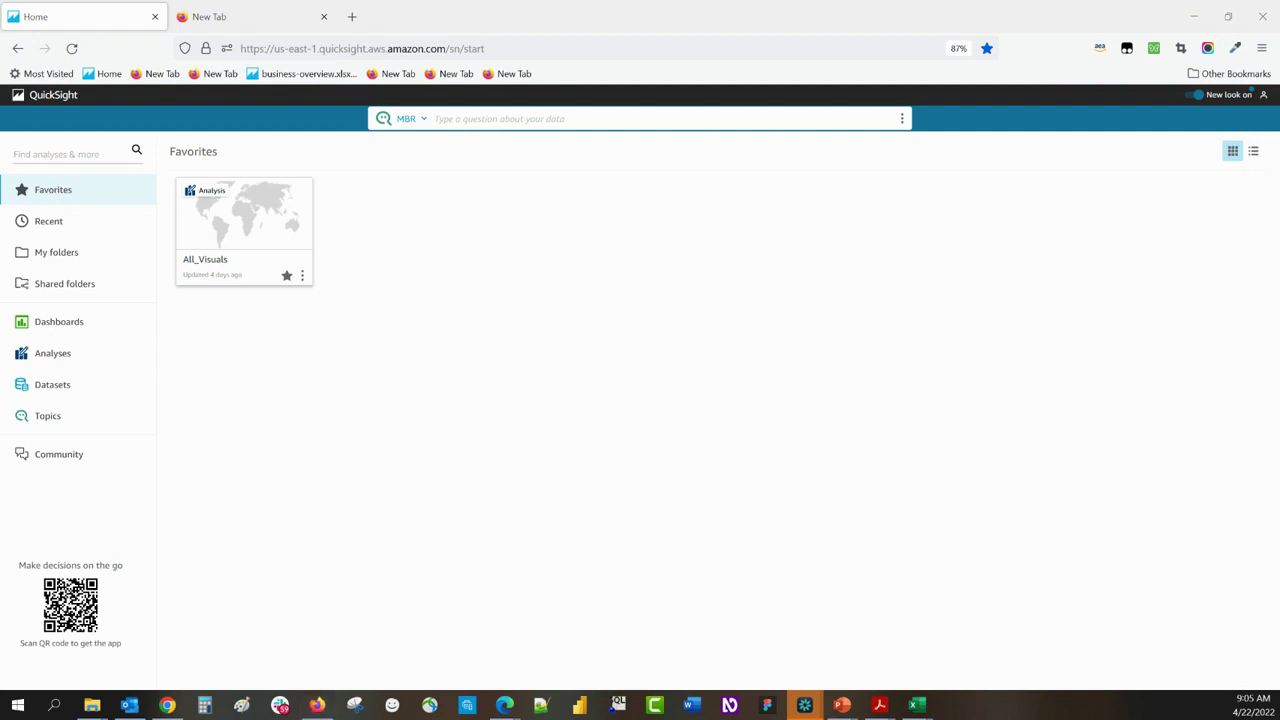
{"action": "left_click", "coordinate": [982, 465]}
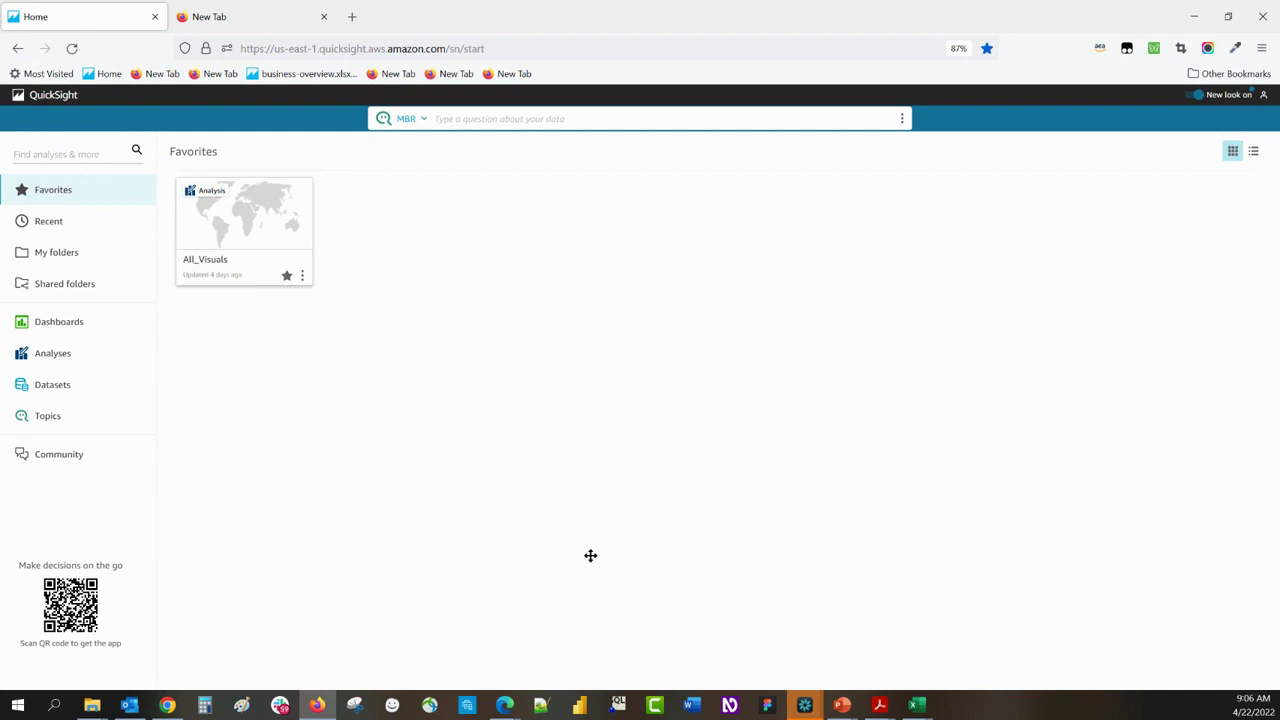
{"action": "left_click", "coordinate": [73, 358]}
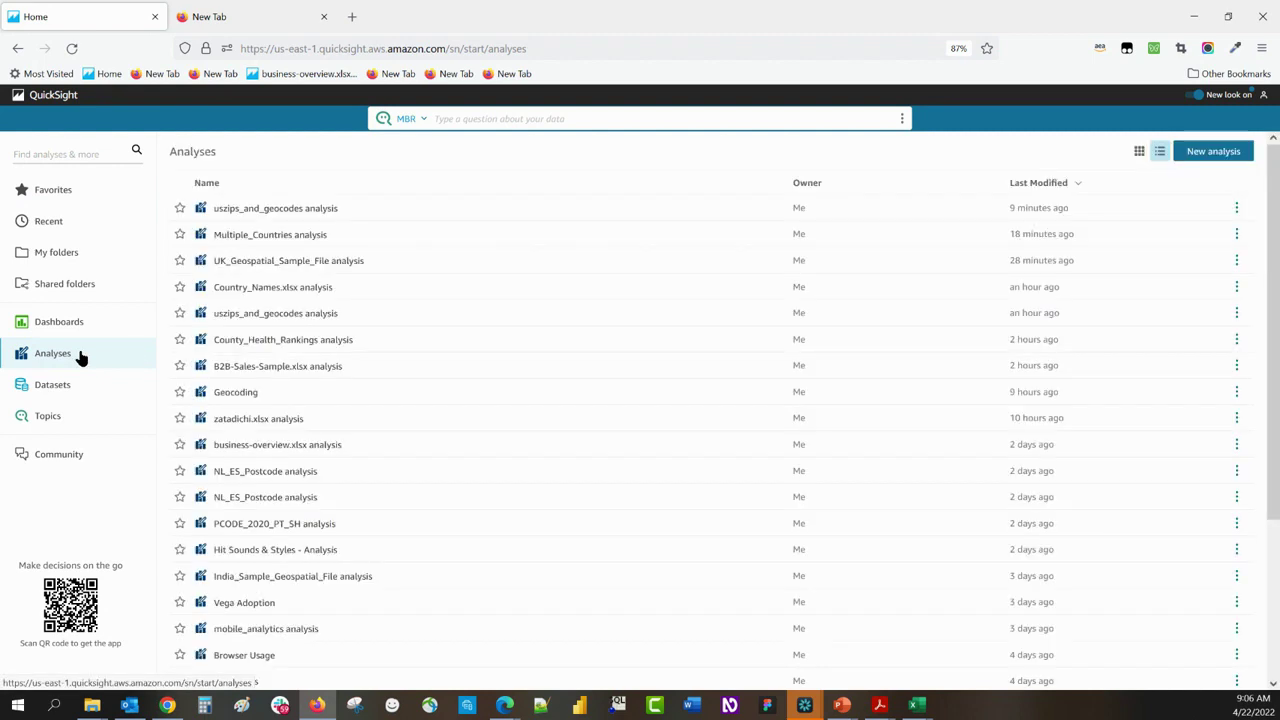
Upload the local file uszips_and_geocodes.xlsx as a new dataset from the Datasets page
{"action": "left_click", "coordinate": [1193, 157]}
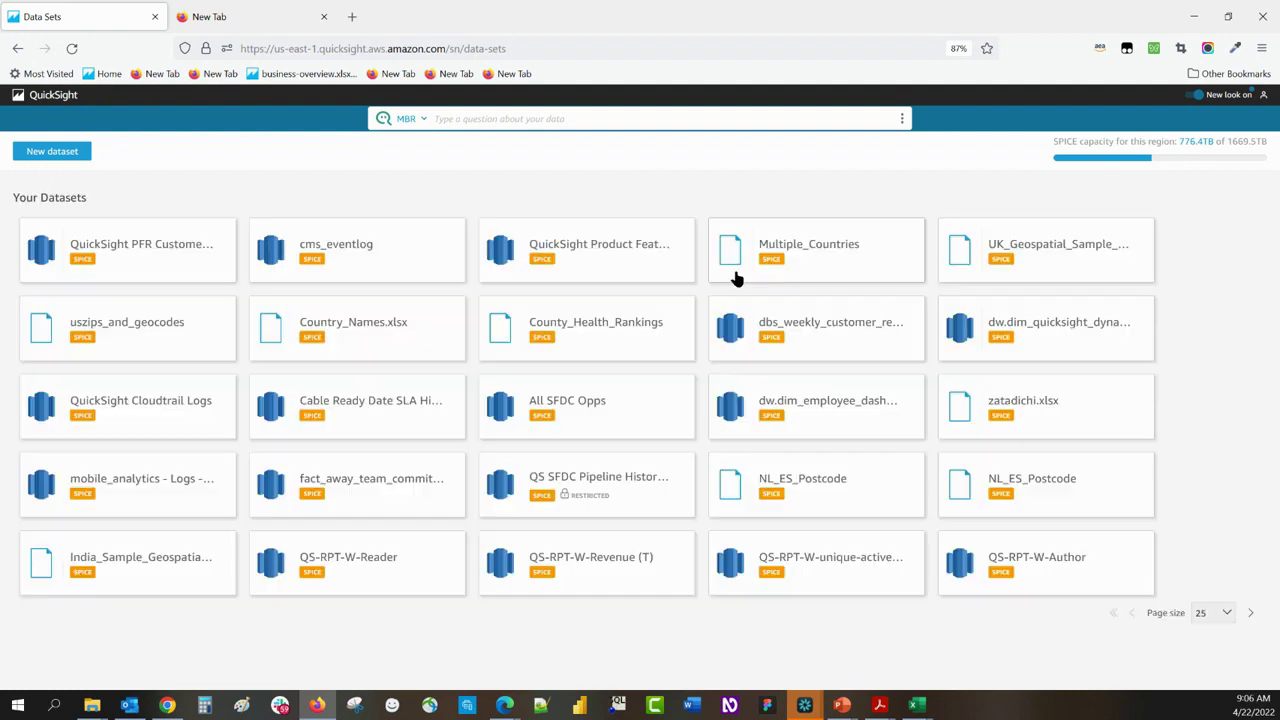
{"action": "left_click", "coordinate": [54, 156]}
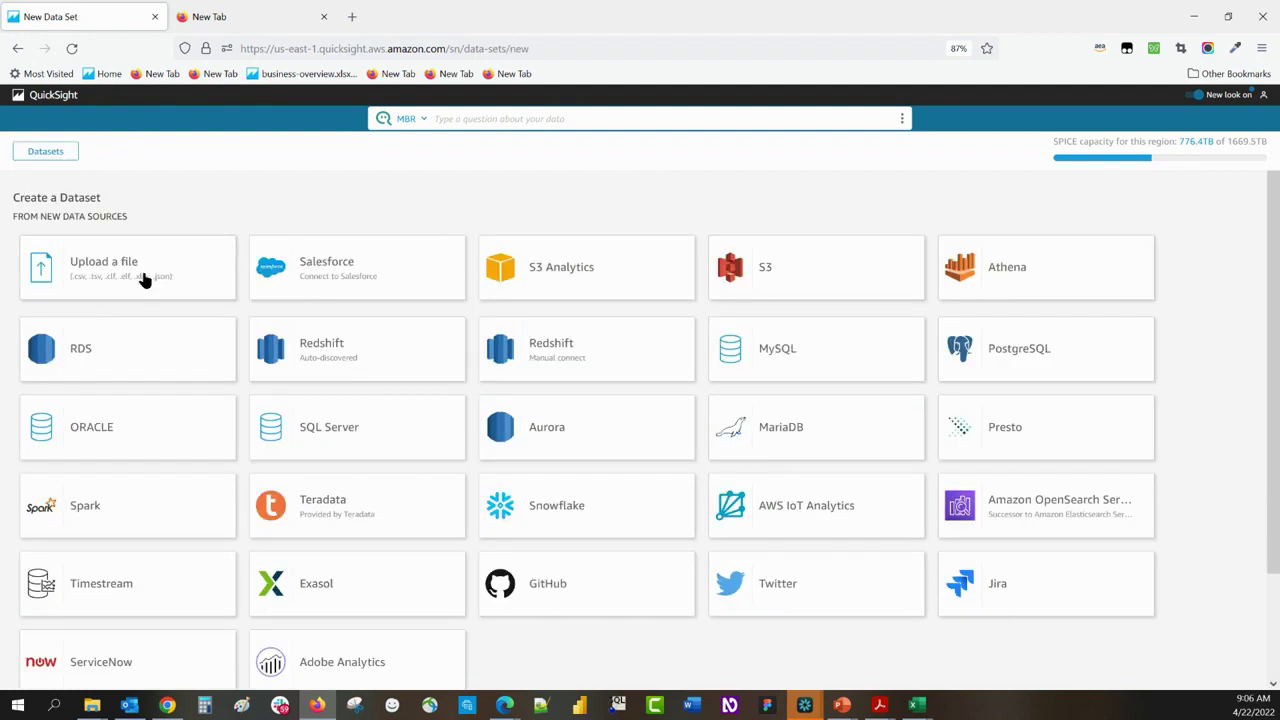
{"action": "left_click", "coordinate": [143, 279]}
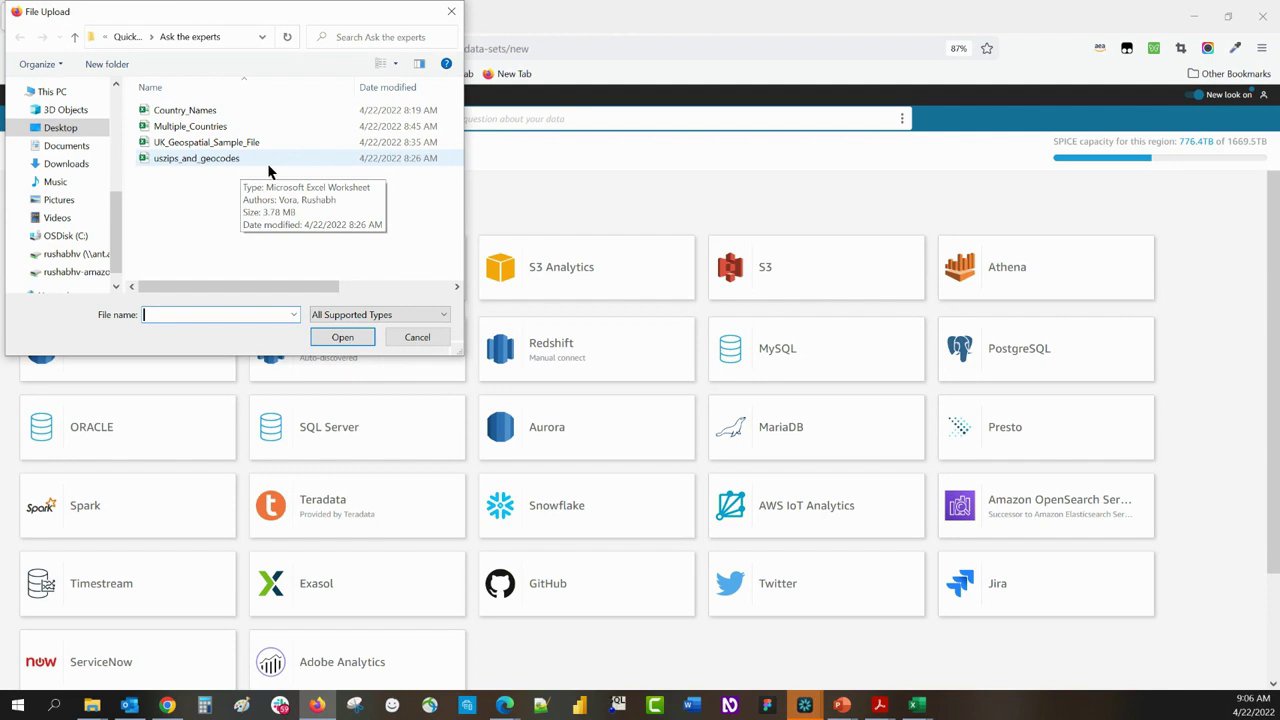
{"action": "left_click", "coordinate": [267, 163]}
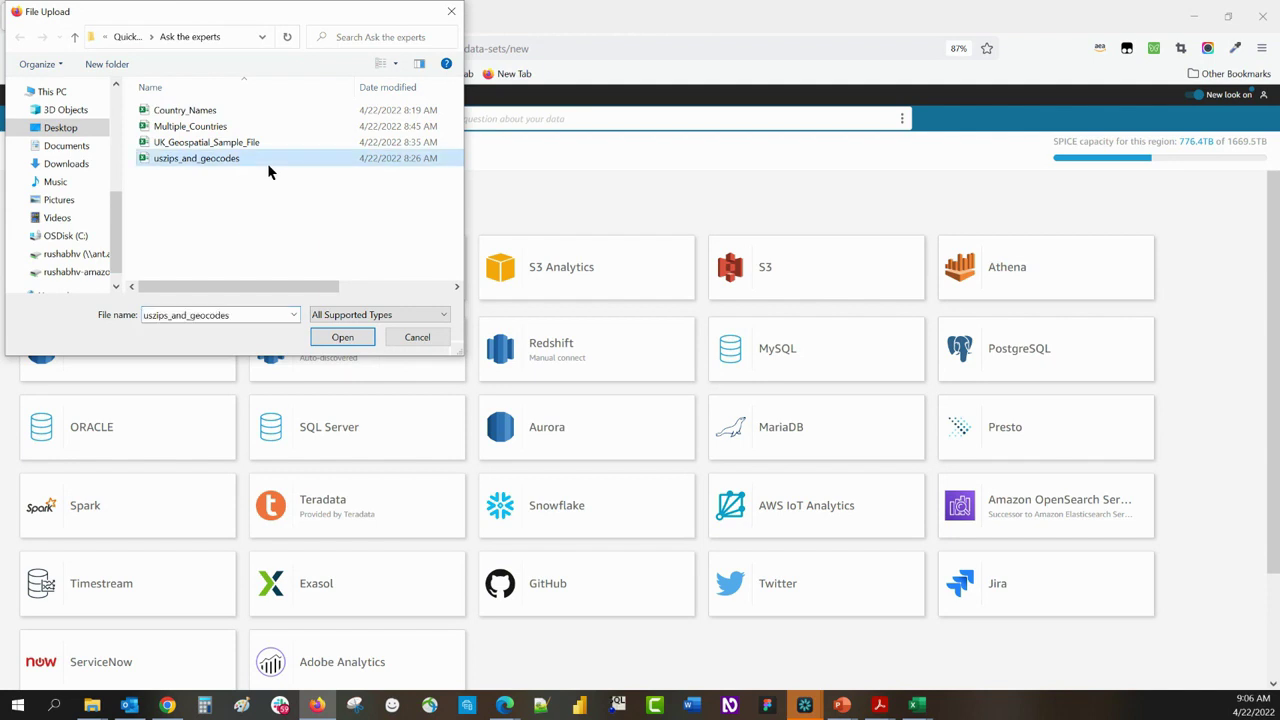
{"action": "left_click", "coordinate": [360, 339]}
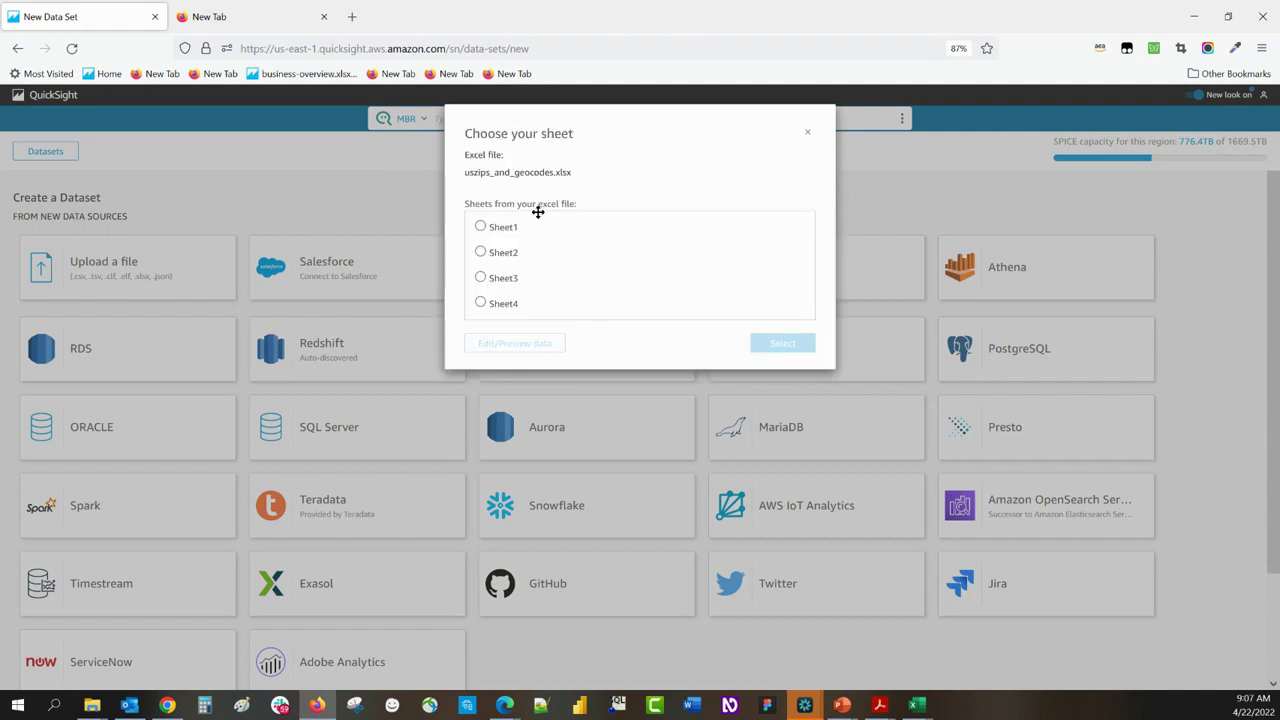
Choose Sheet1 of uszips_and_geocodes and open it for data preparation
{"action": "left_click", "coordinate": [526, 228]}
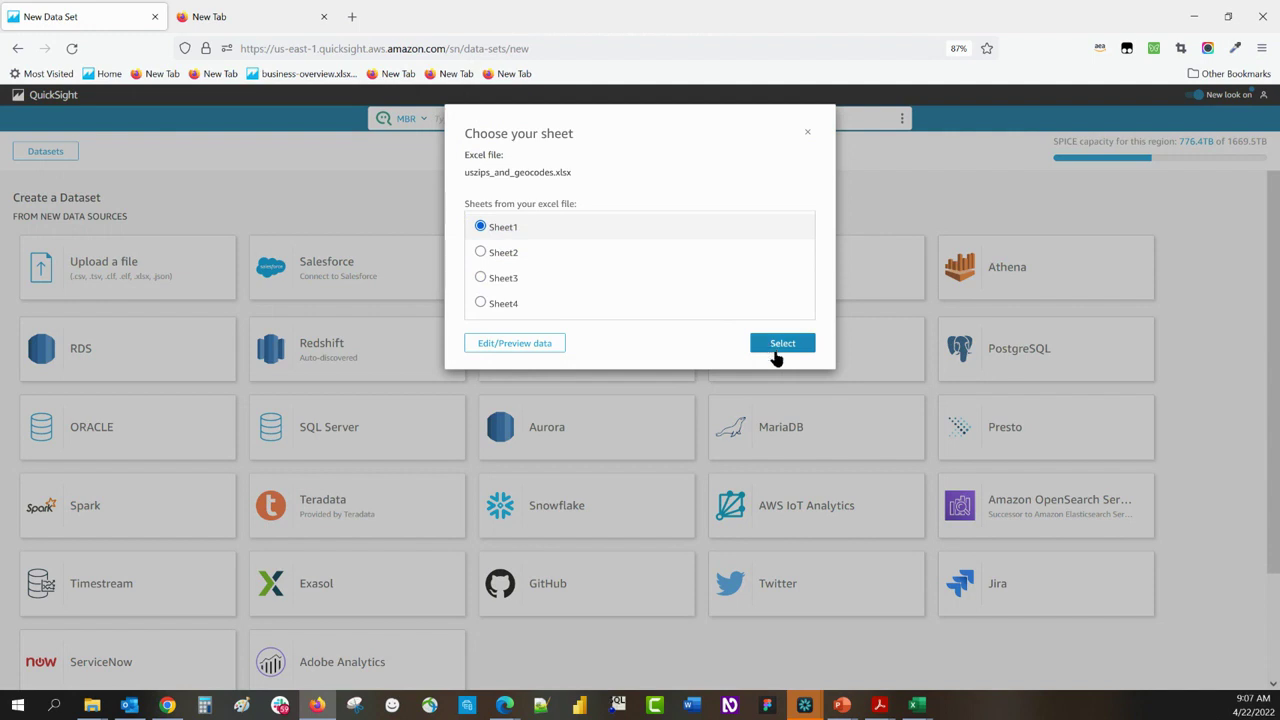
{"action": "left_click", "coordinate": [774, 347]}
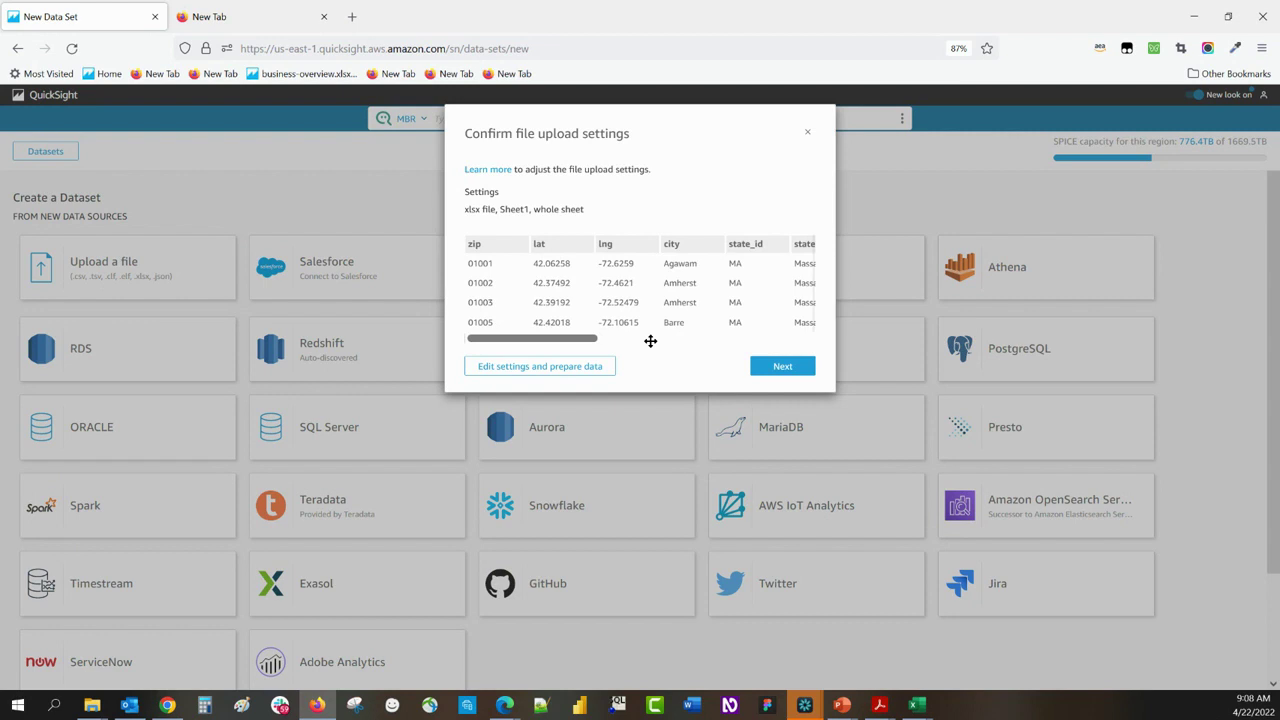
{"action": "left_click", "coordinate": [593, 368]}
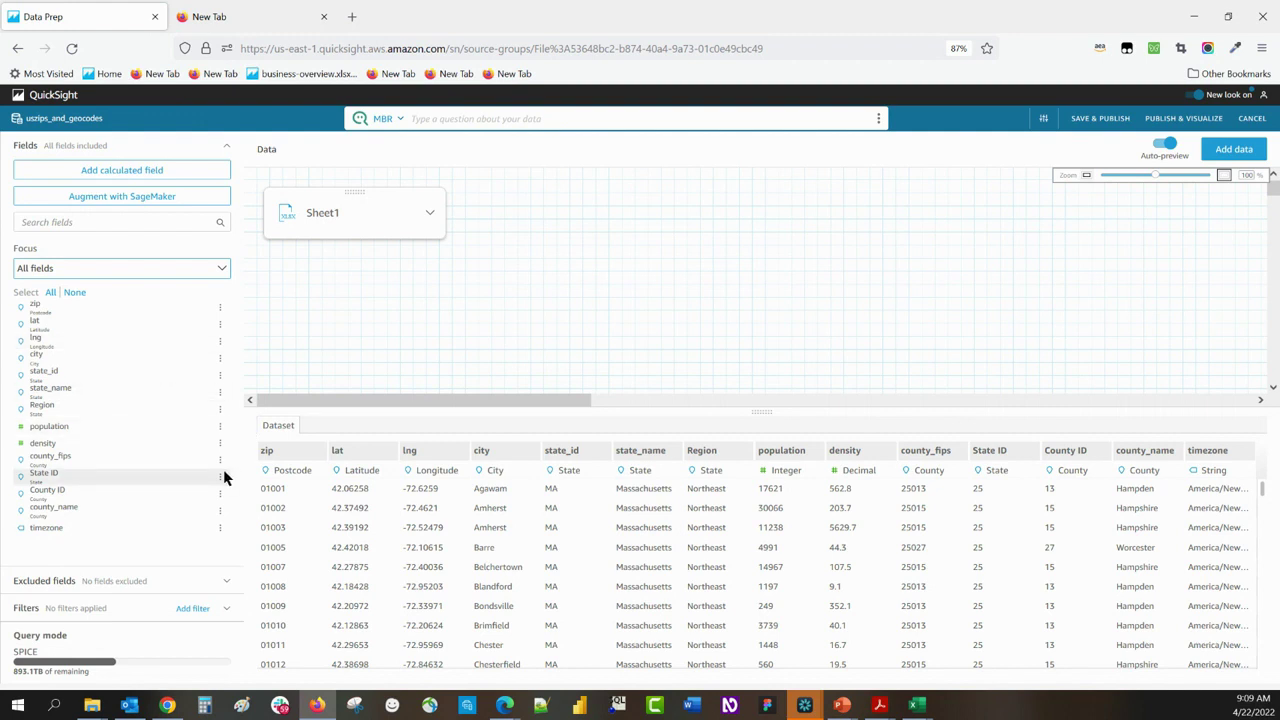
Put state_name into a new geospatial hierarchy with United States as its single country
{"action": "left_click", "coordinate": [219, 392]}
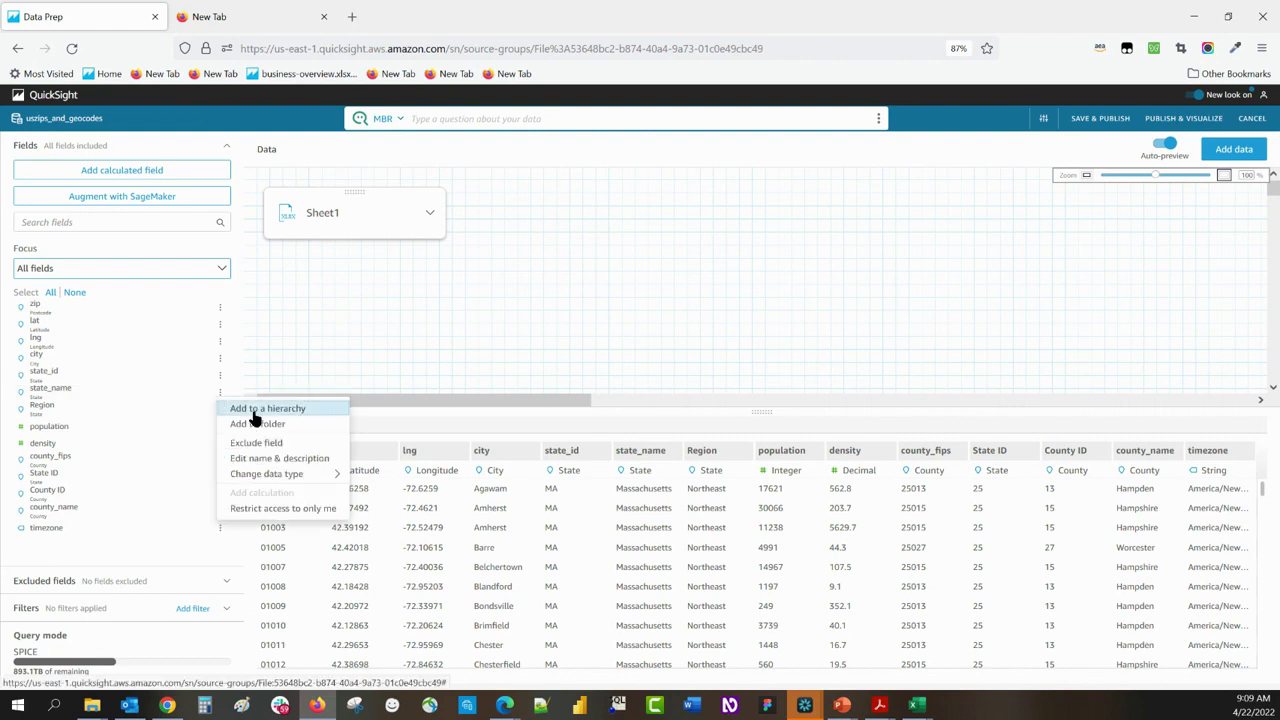
{"action": "left_click", "coordinate": [262, 409]}
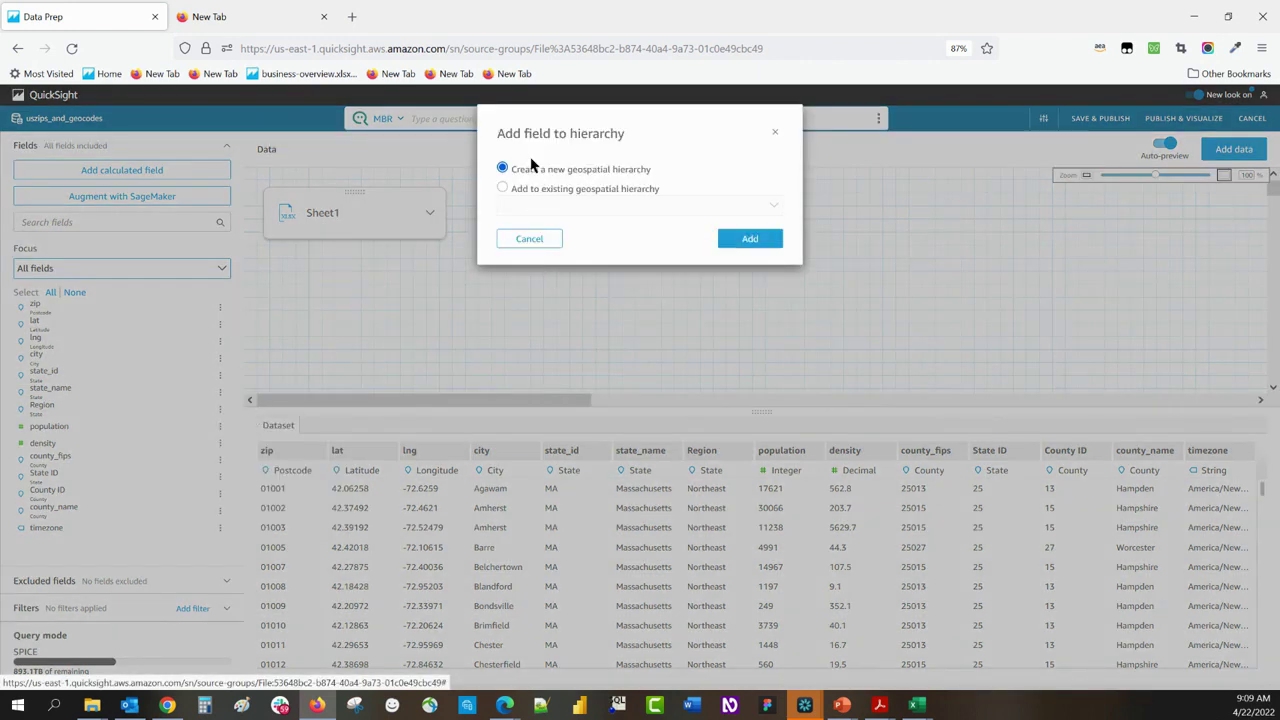
{"action": "left_click", "coordinate": [749, 240]}
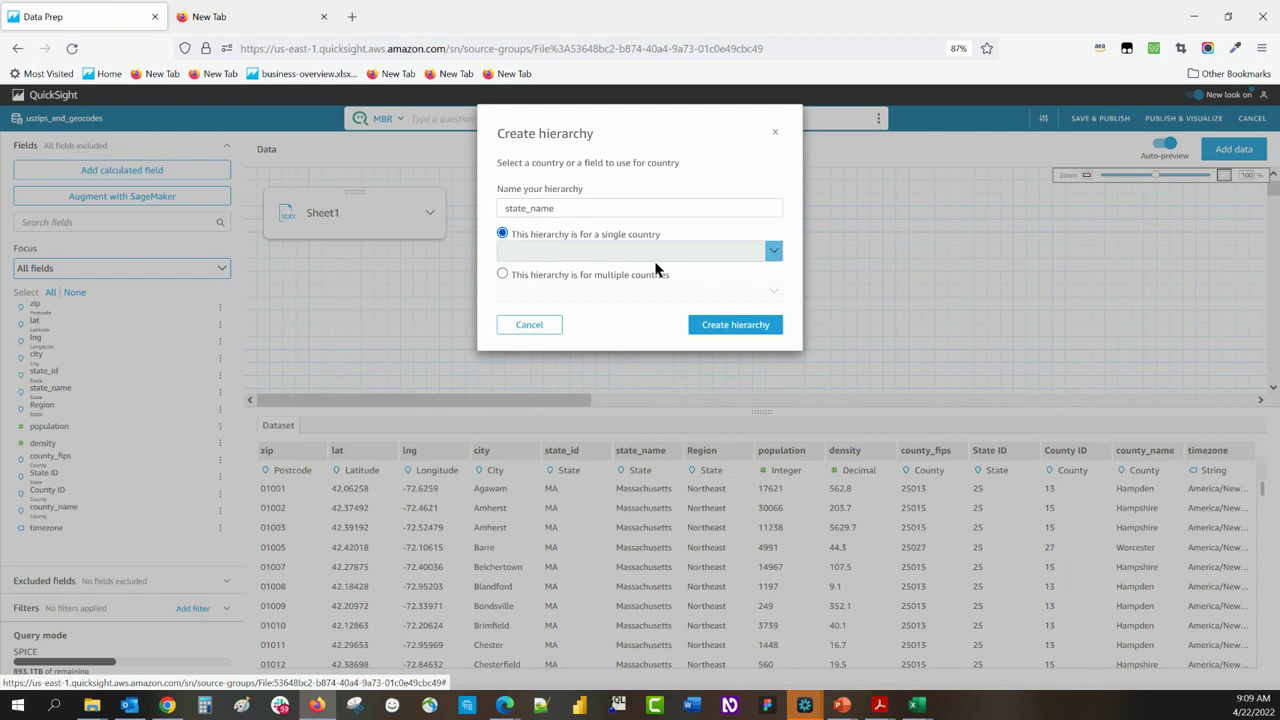
{"action": "left_click", "coordinate": [769, 251]}
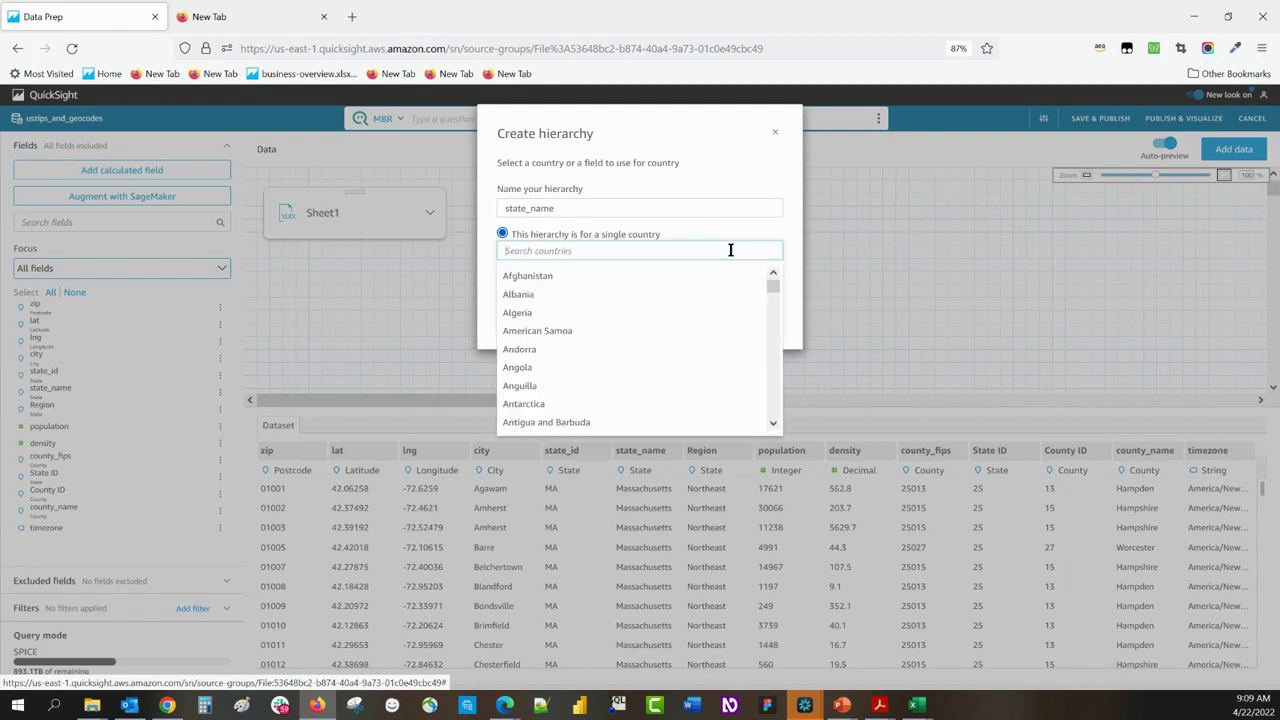
{"action": "type", "text": "united"}
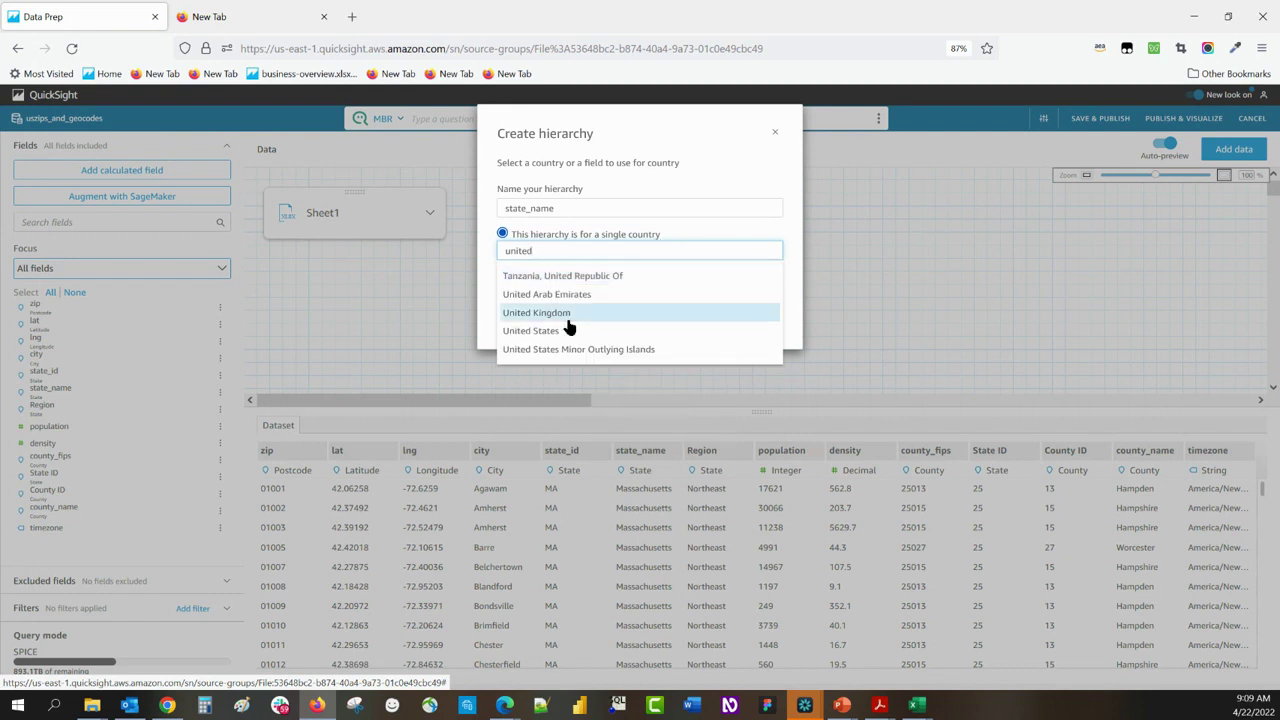
{"action": "left_click", "coordinate": [560, 332]}
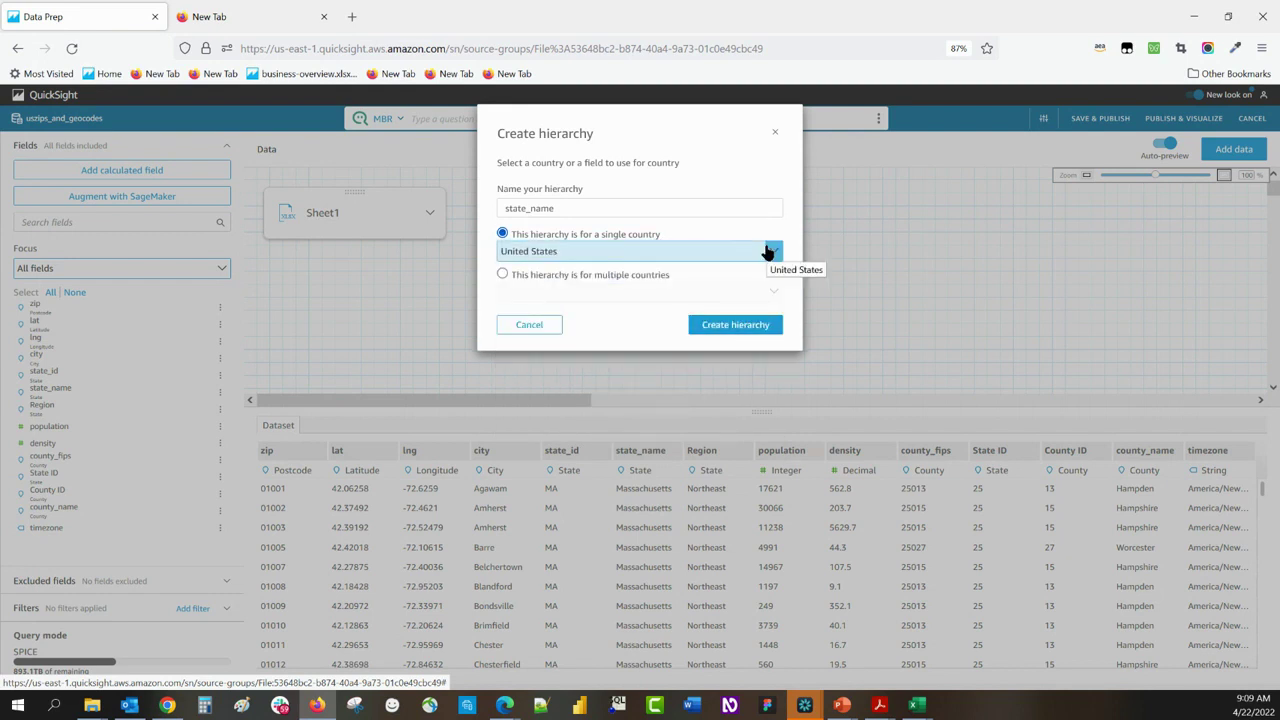
{"action": "left_click", "coordinate": [767, 251]}
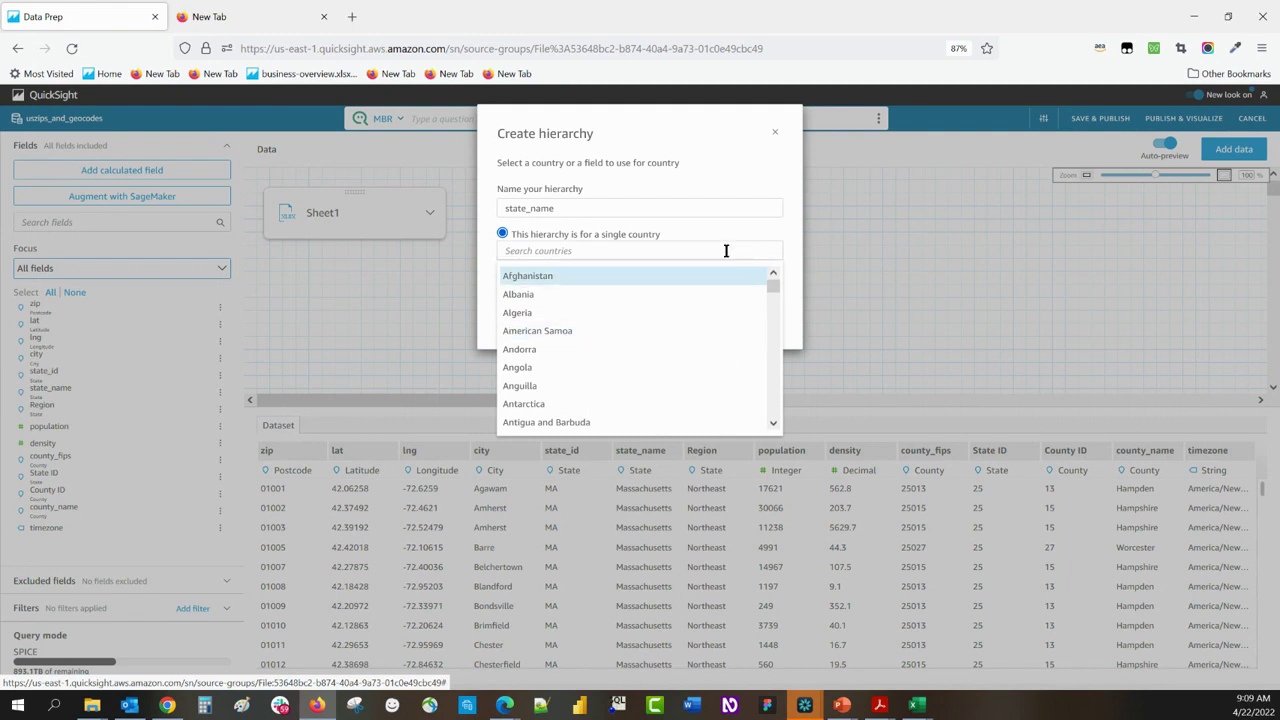
{"action": "left_click", "coordinate": [766, 246]}
{"action": "type", "text": "united"}
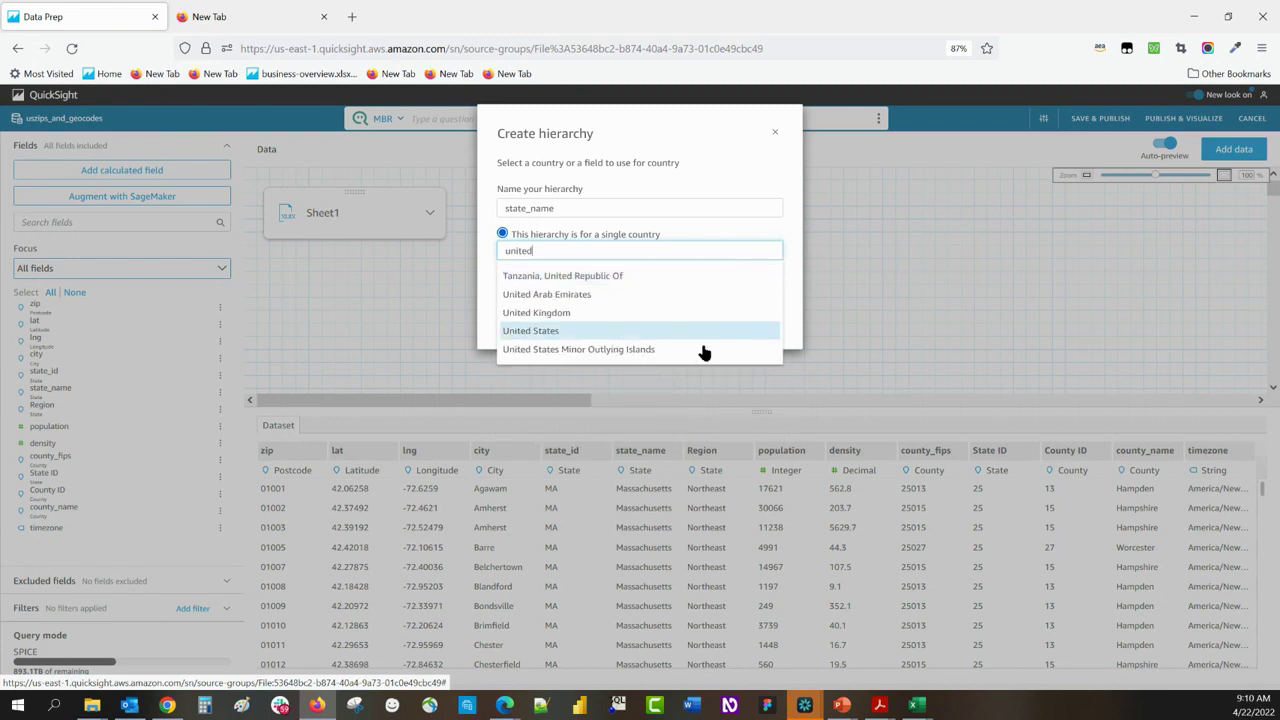
{"action": "left_click", "coordinate": [651, 336]}
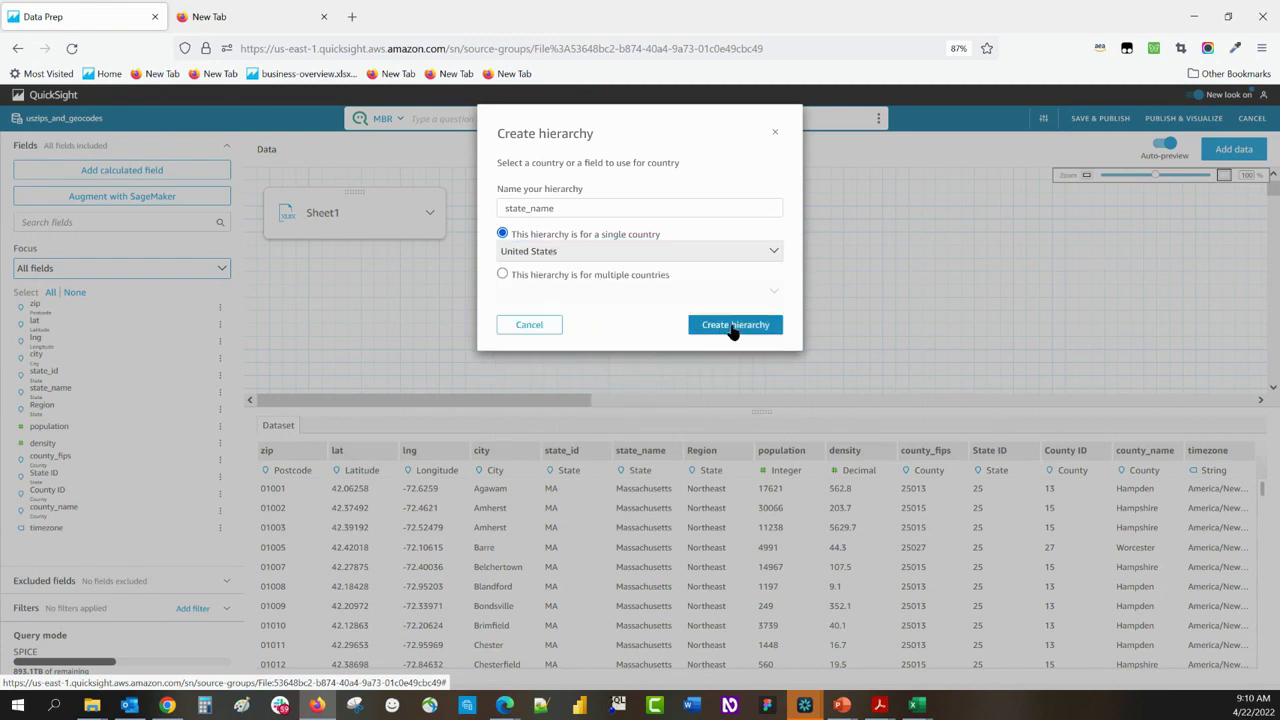
{"action": "left_click", "coordinate": [733, 325]}
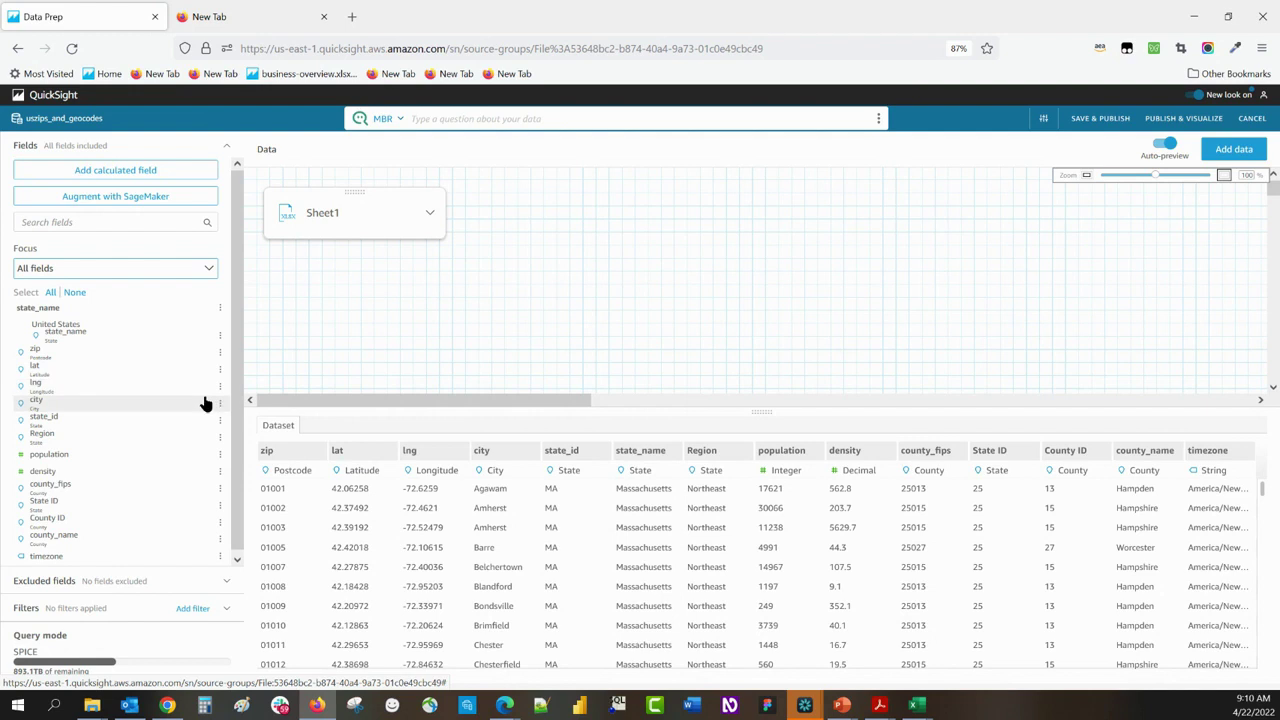
Add county_name to the existing state_name hierarchy beneath state_name
{"action": "left_click", "coordinate": [219, 539]}
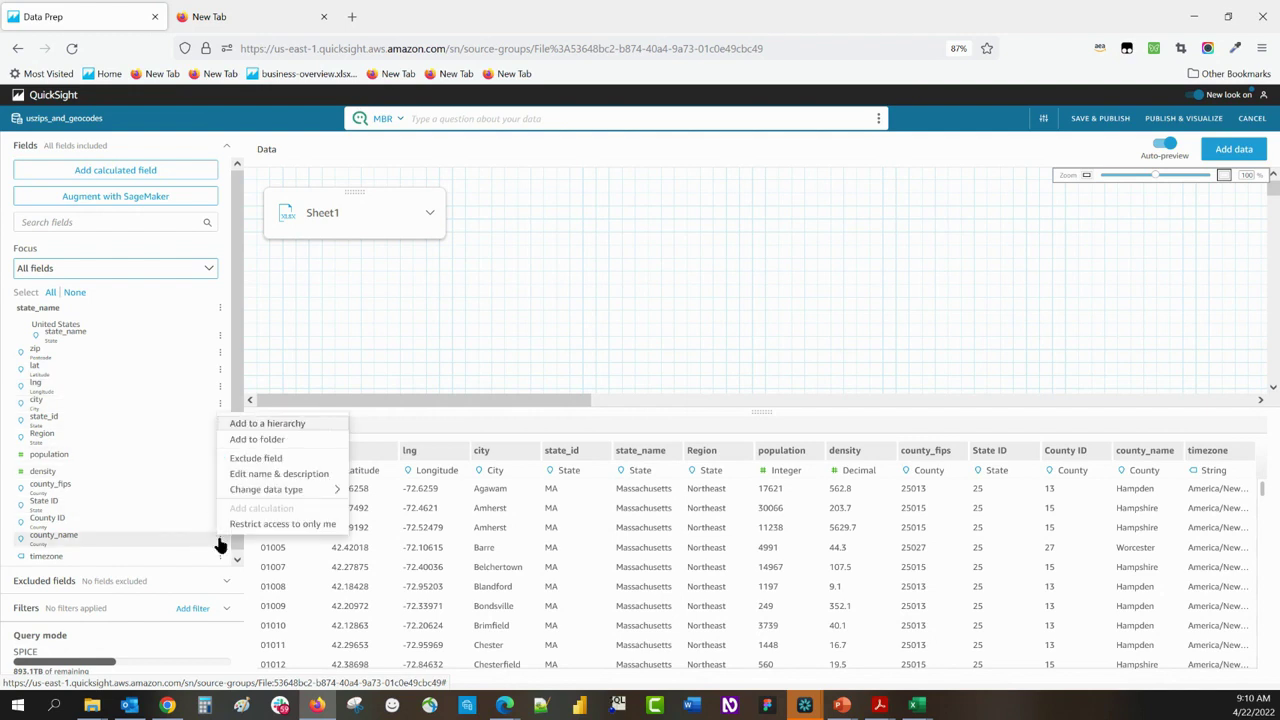
{"action": "left_click", "coordinate": [266, 424]}
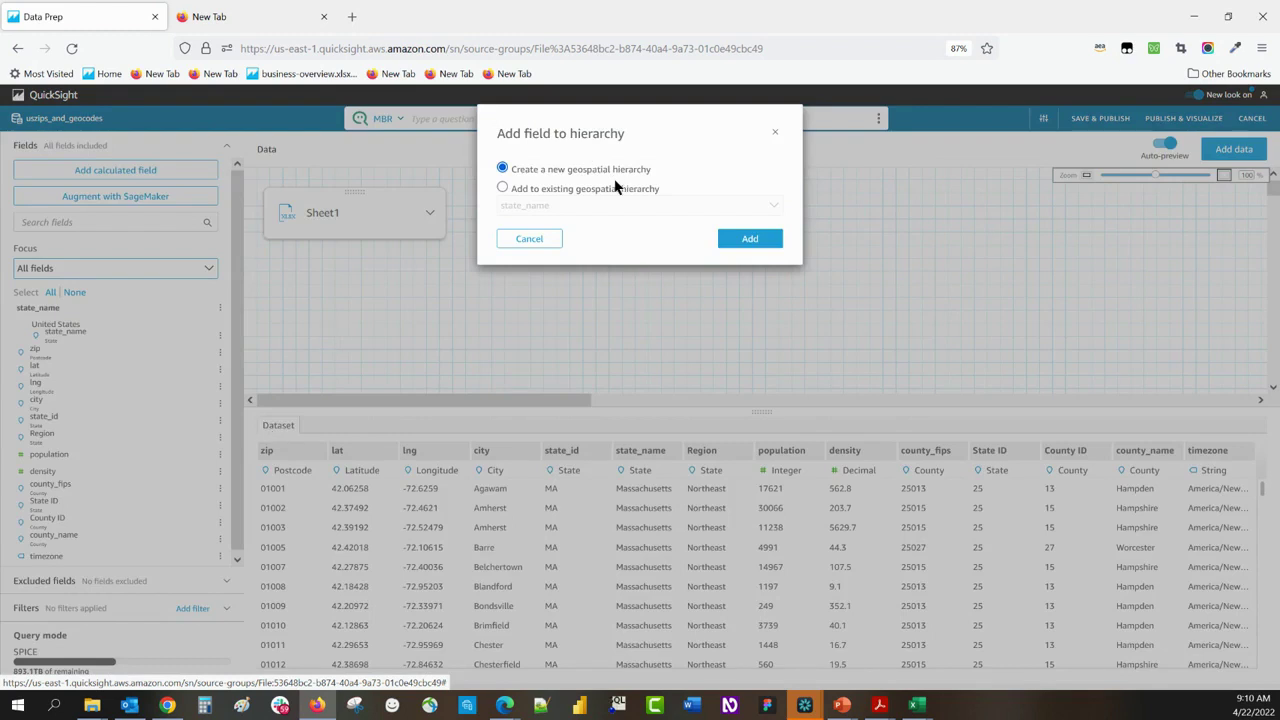
{"action": "left_click", "coordinate": [585, 189]}
{"action": "left_click", "coordinate": [768, 243]}
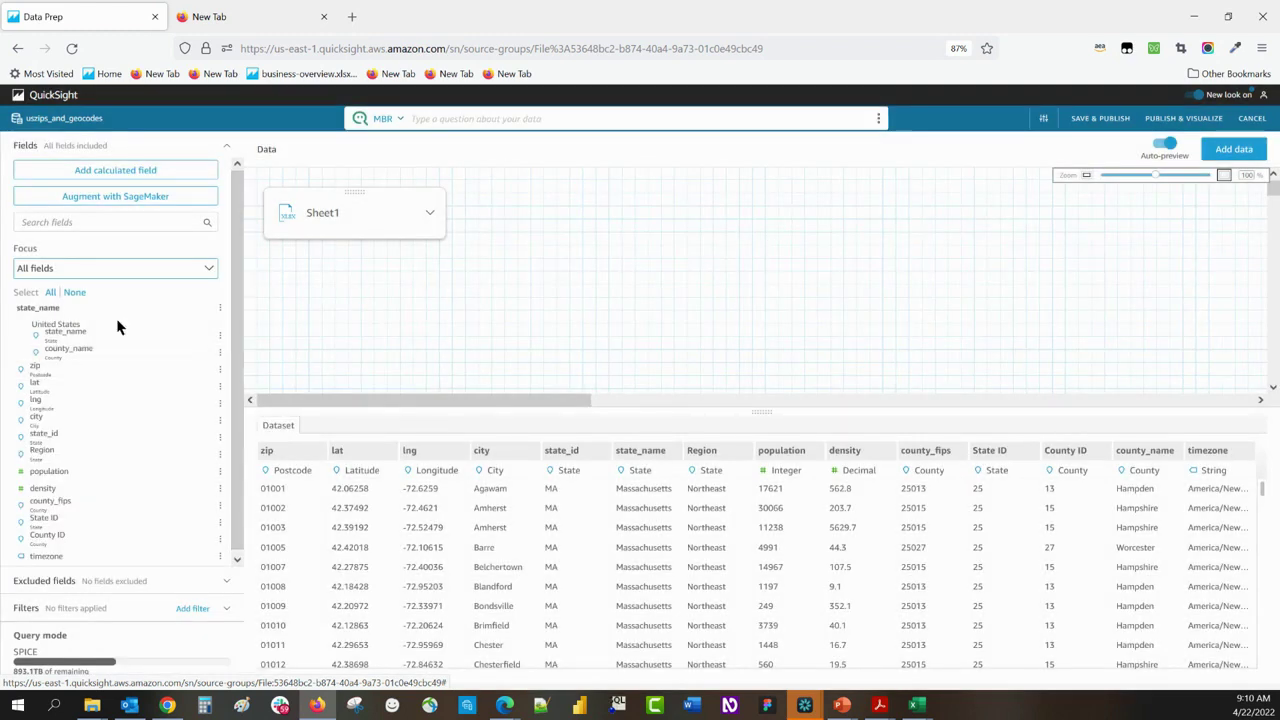
Add zip to the state_name hierarchy beneath county_name
{"action": "scroll", "coordinate": [141, 455], "scroll_direction": "down", "scroll_amount": 1}
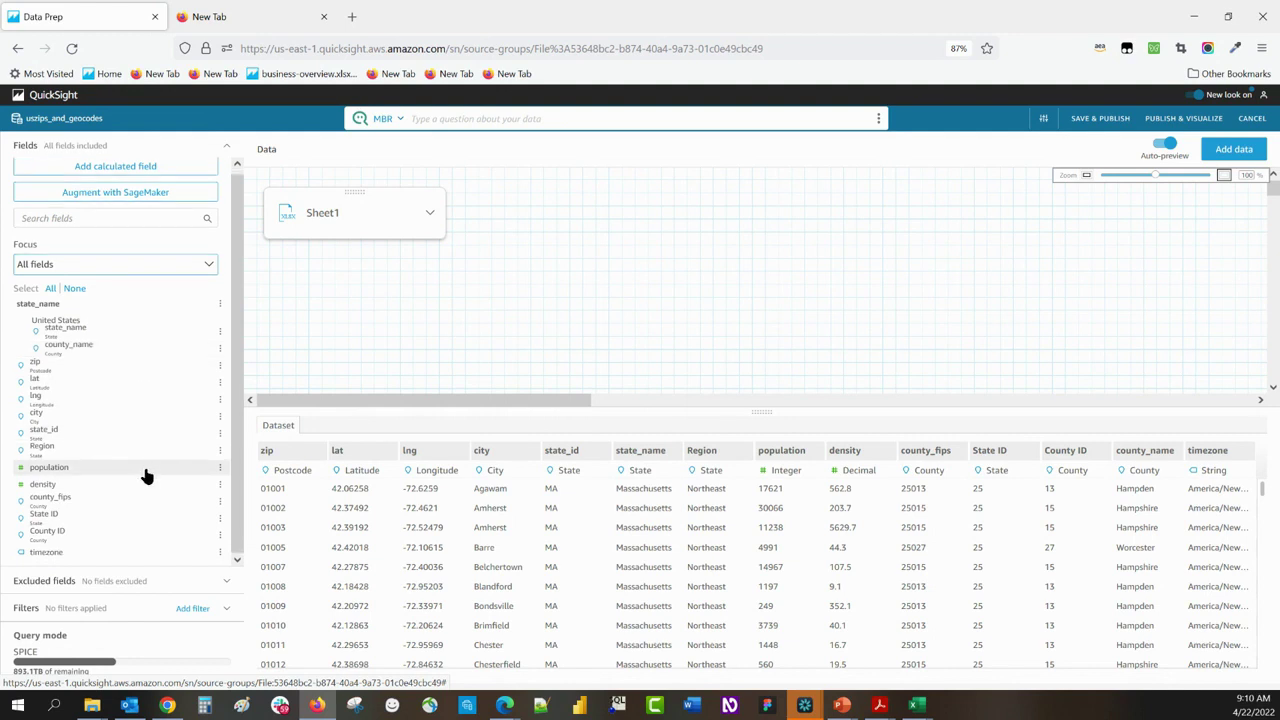
{"action": "left_click", "coordinate": [221, 367]}
{"action": "left_click", "coordinate": [252, 381]}
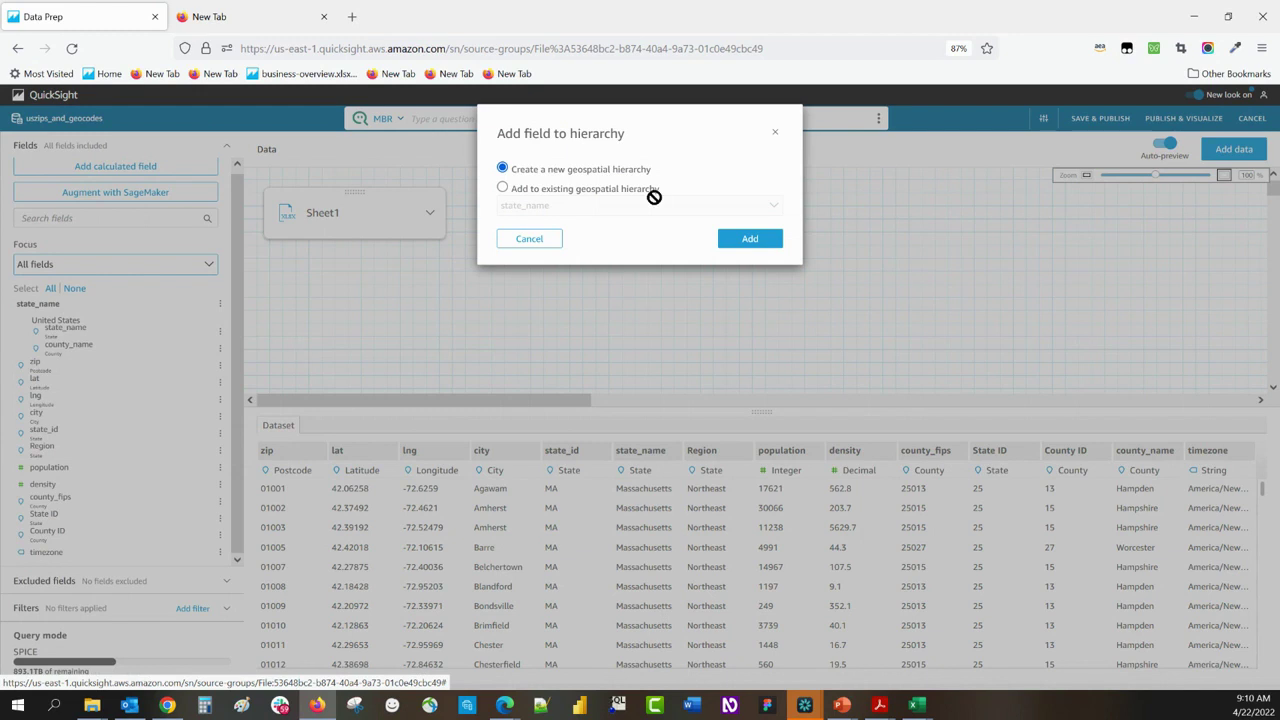
{"action": "left_click", "coordinate": [645, 190]}
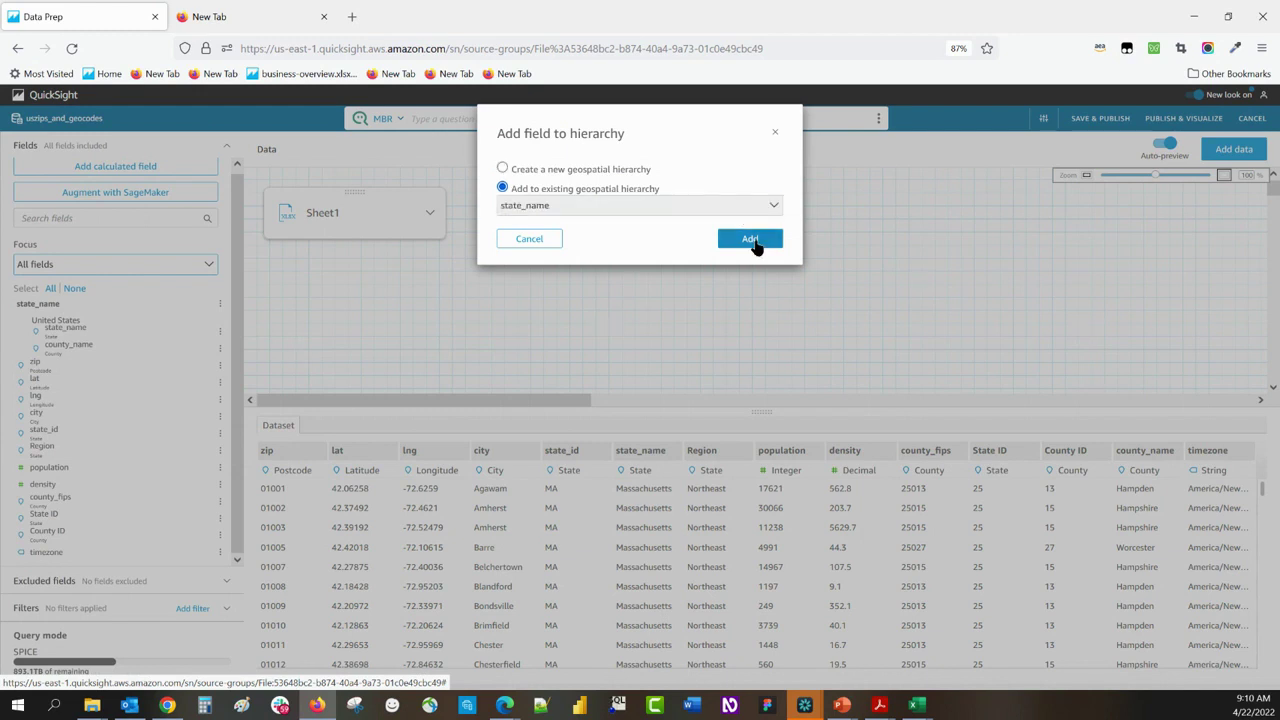
{"action": "left_click", "coordinate": [752, 241]}
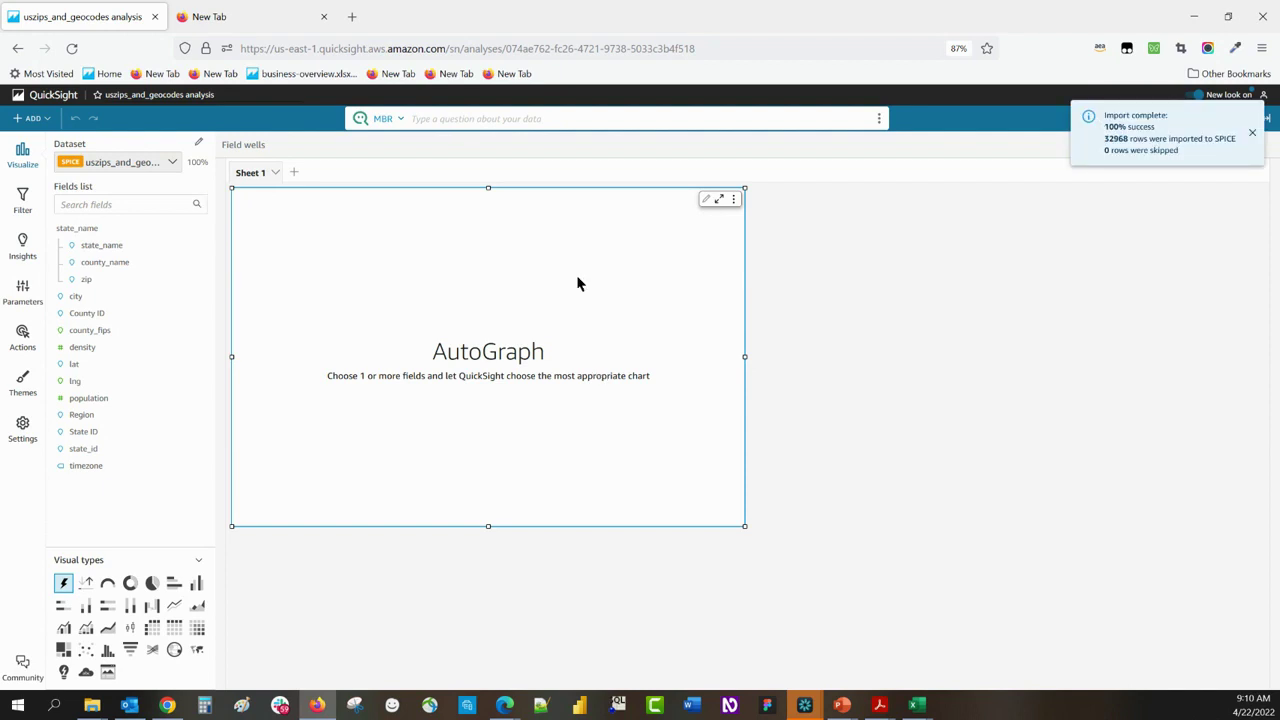
Make the visual Points on map with the state_name hierarchy in the Geospatial well
{"action": "left_click", "coordinate": [174, 650]}
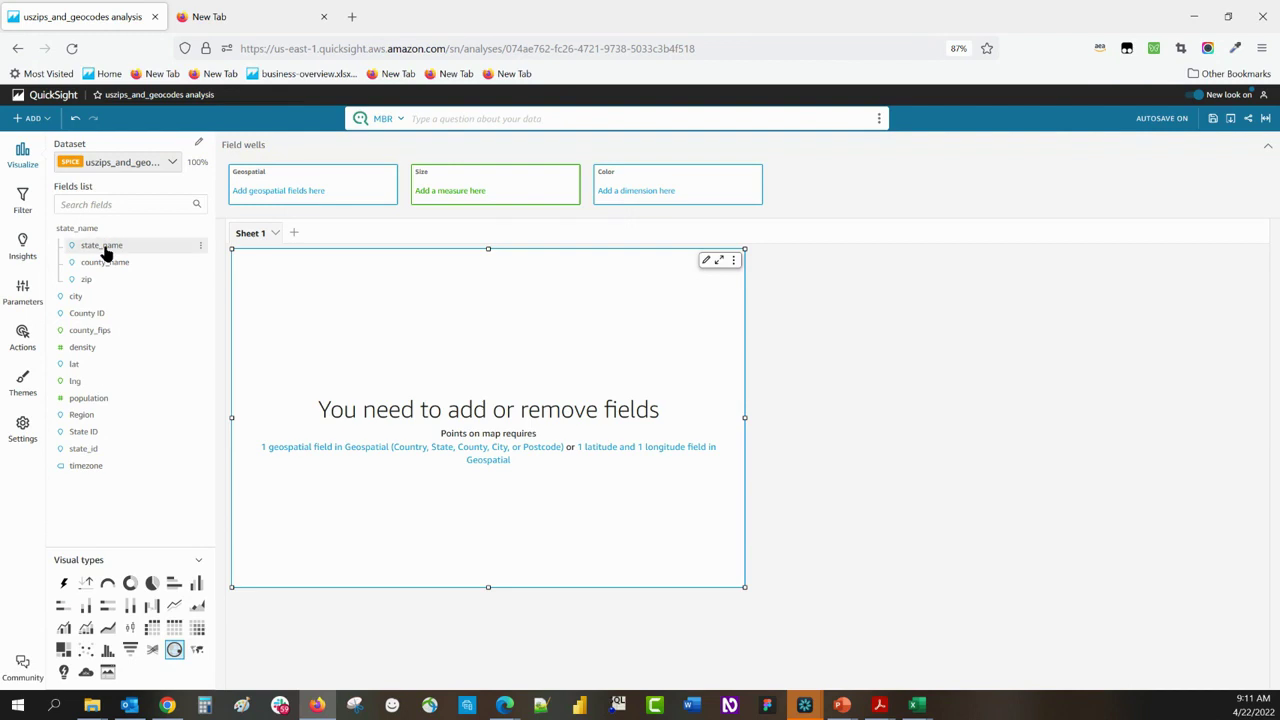
{"action": "left_click_drag", "start_coordinate": [105, 253], "coordinate": [340, 196]}
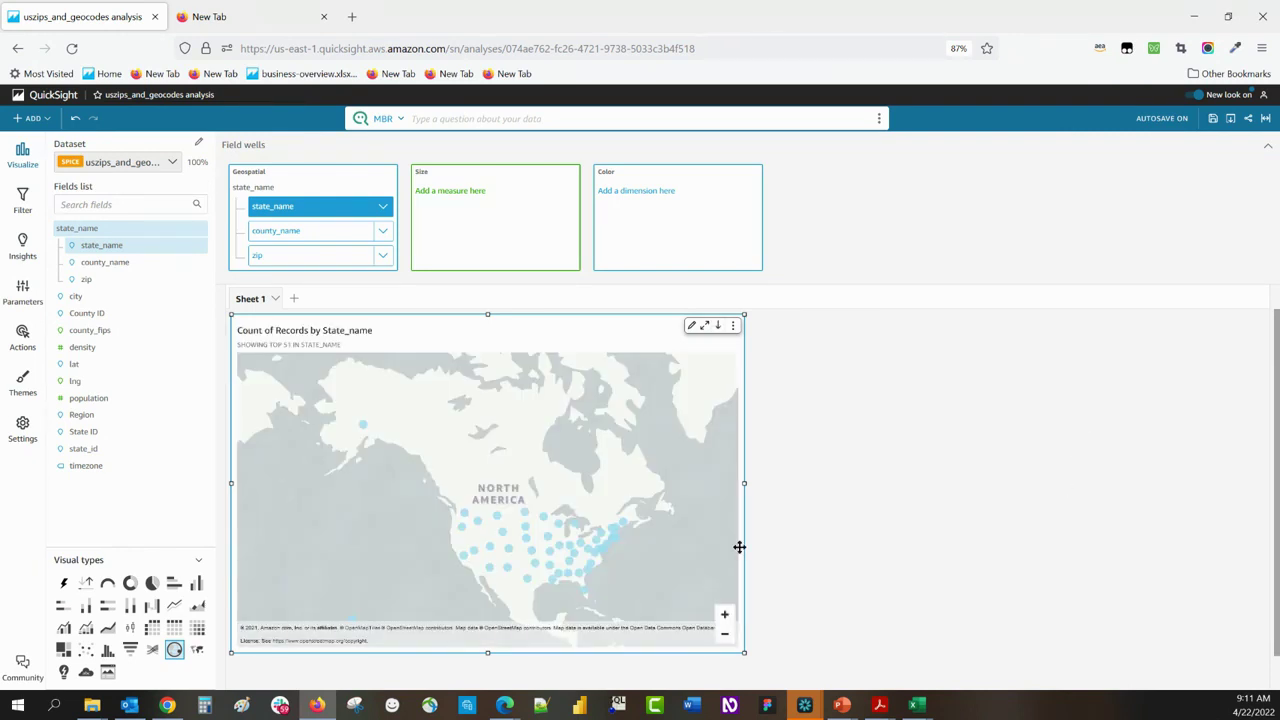
{"action": "left_click_drag", "start_coordinate": [649, 543], "coordinate": [582, 536]}
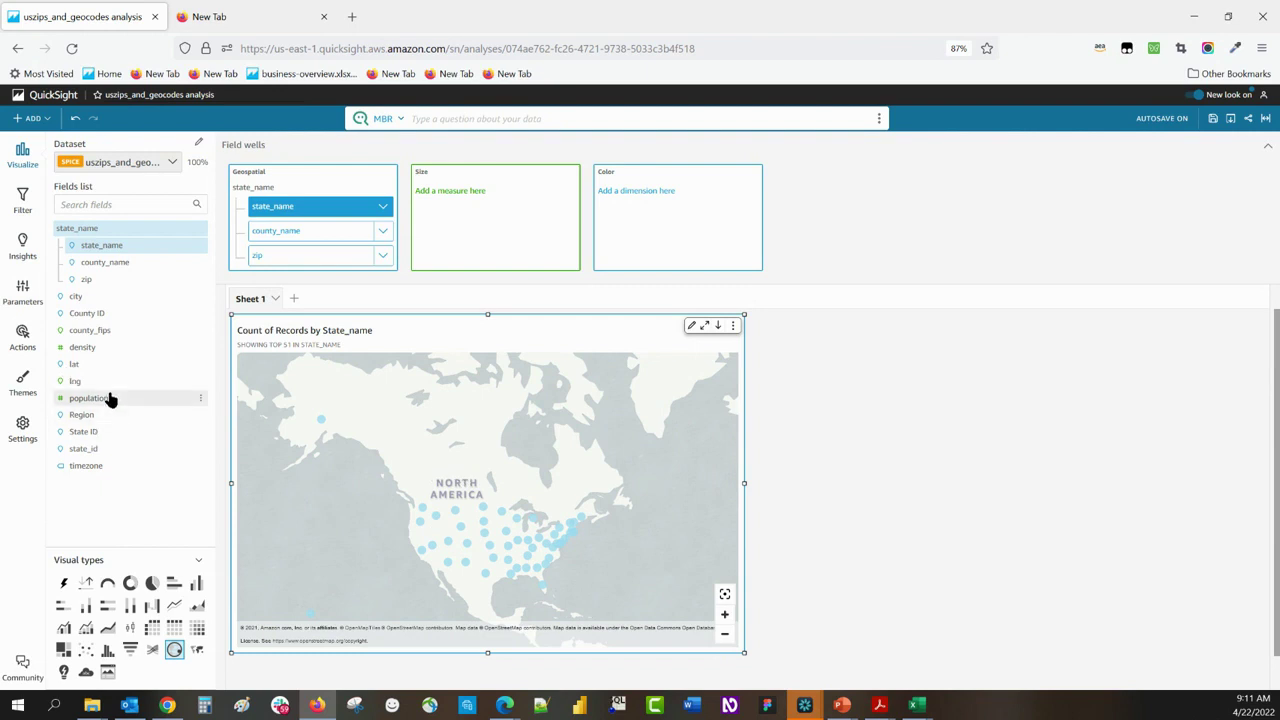
Put population (Sum) in the Size well so each state's dot scales by population
{"action": "left_click_drag", "start_coordinate": [106, 404], "coordinate": [462, 242]}
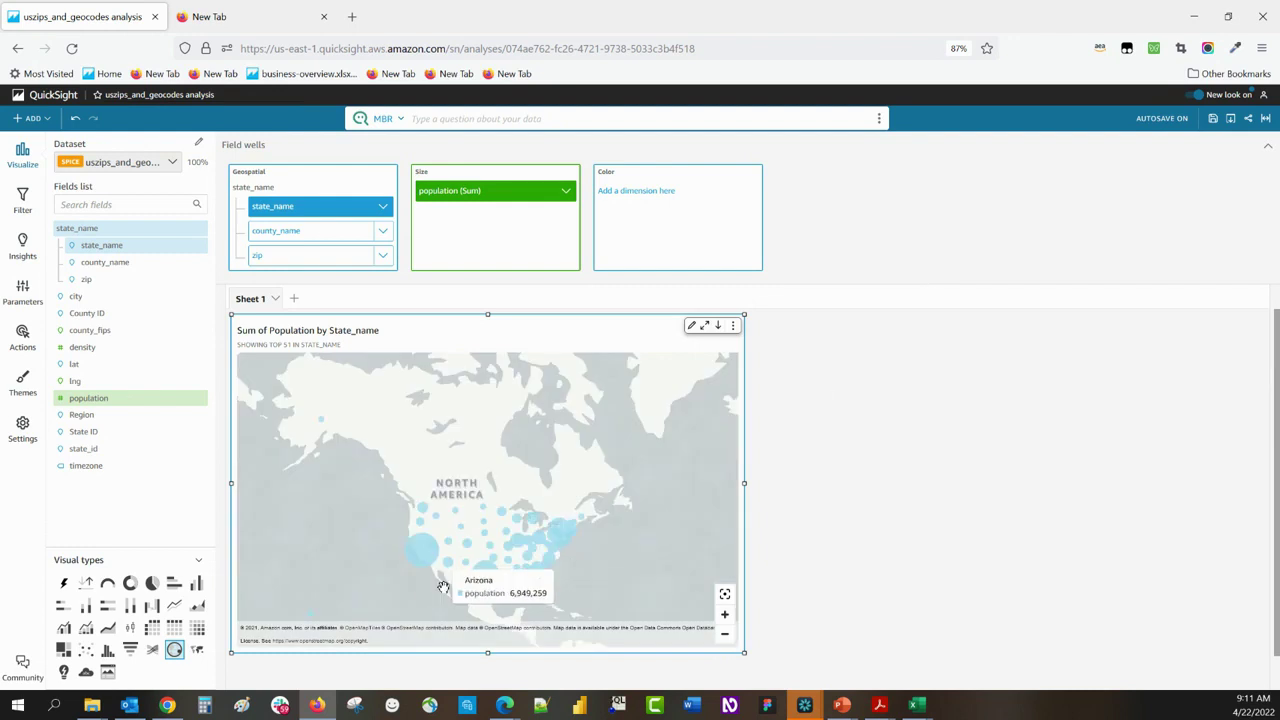
{"action": "mouse_move", "coordinate": [443, 563]}
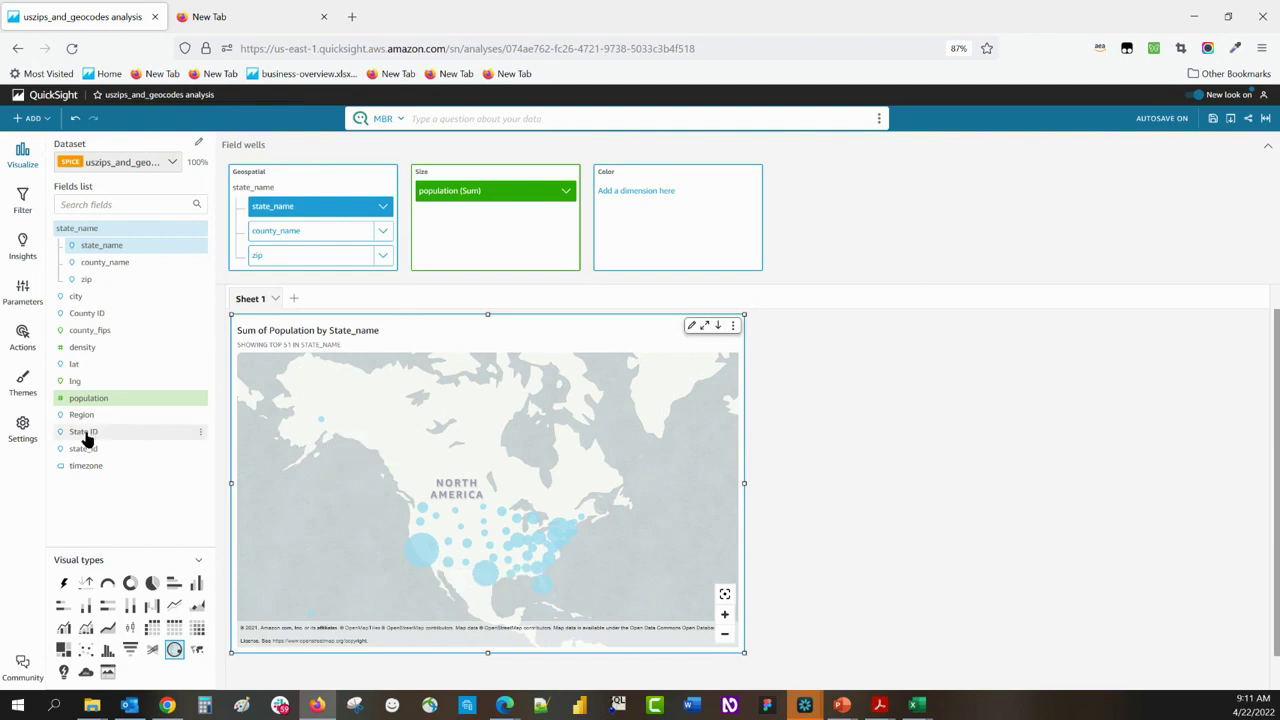
Put Region in the Color well to colour dots Midwest, Northeast, South and West
{"action": "left_click_drag", "start_coordinate": [86, 418], "coordinate": [662, 222]}
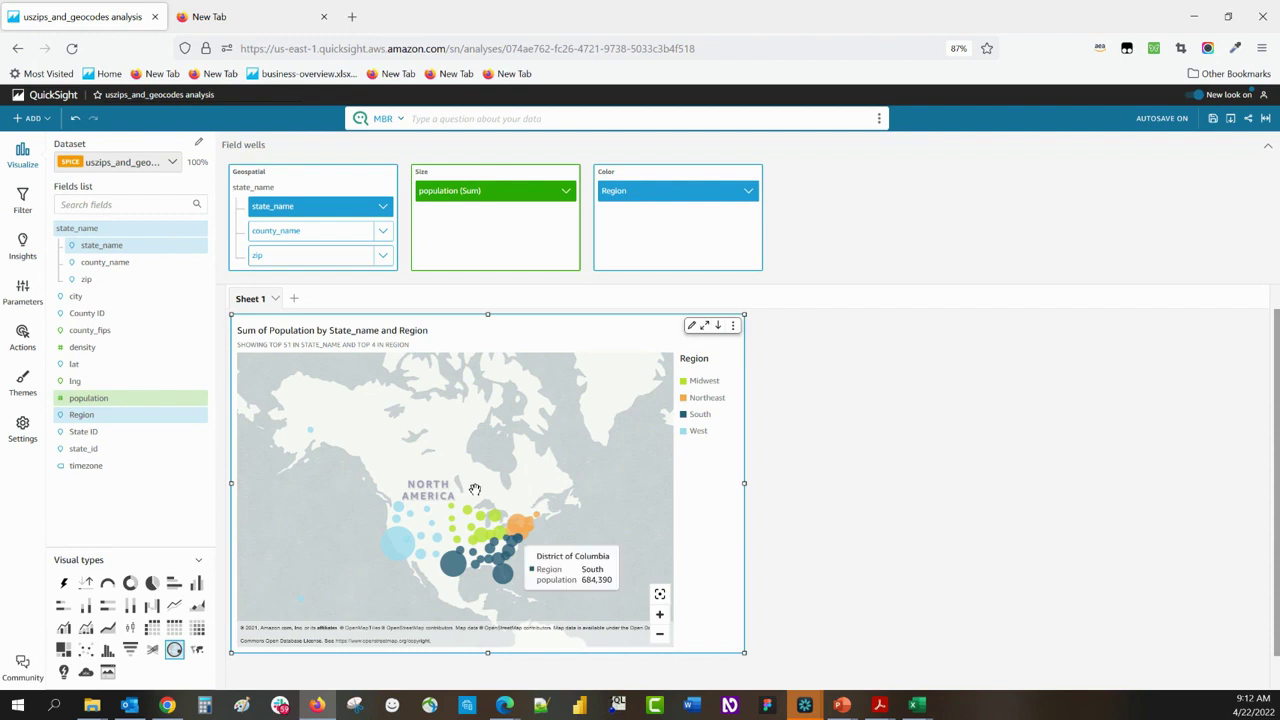
{"action": "left_click_drag", "start_coordinate": [522, 483], "coordinate": [523, 469]}
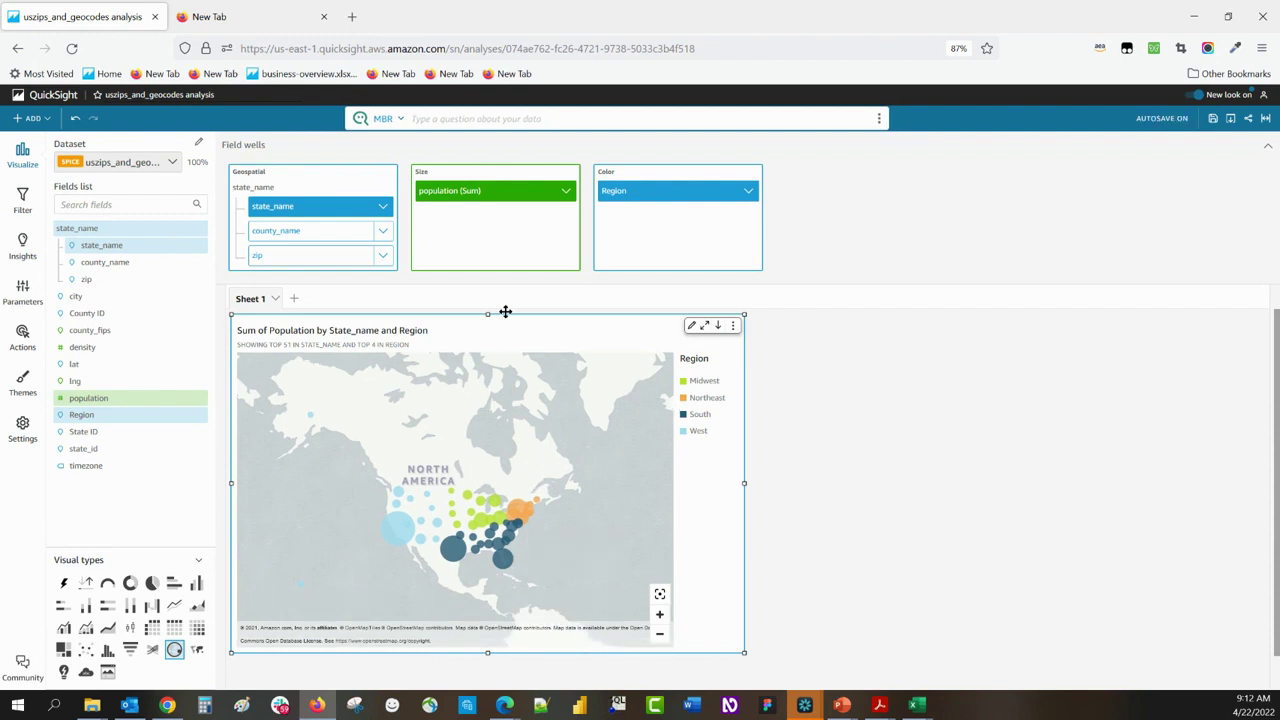
Add a state_name filter to the map visual from the Filter pane
{"action": "left_click", "coordinate": [36, 200]}
{"action": "left_click", "coordinate": [150, 302]}
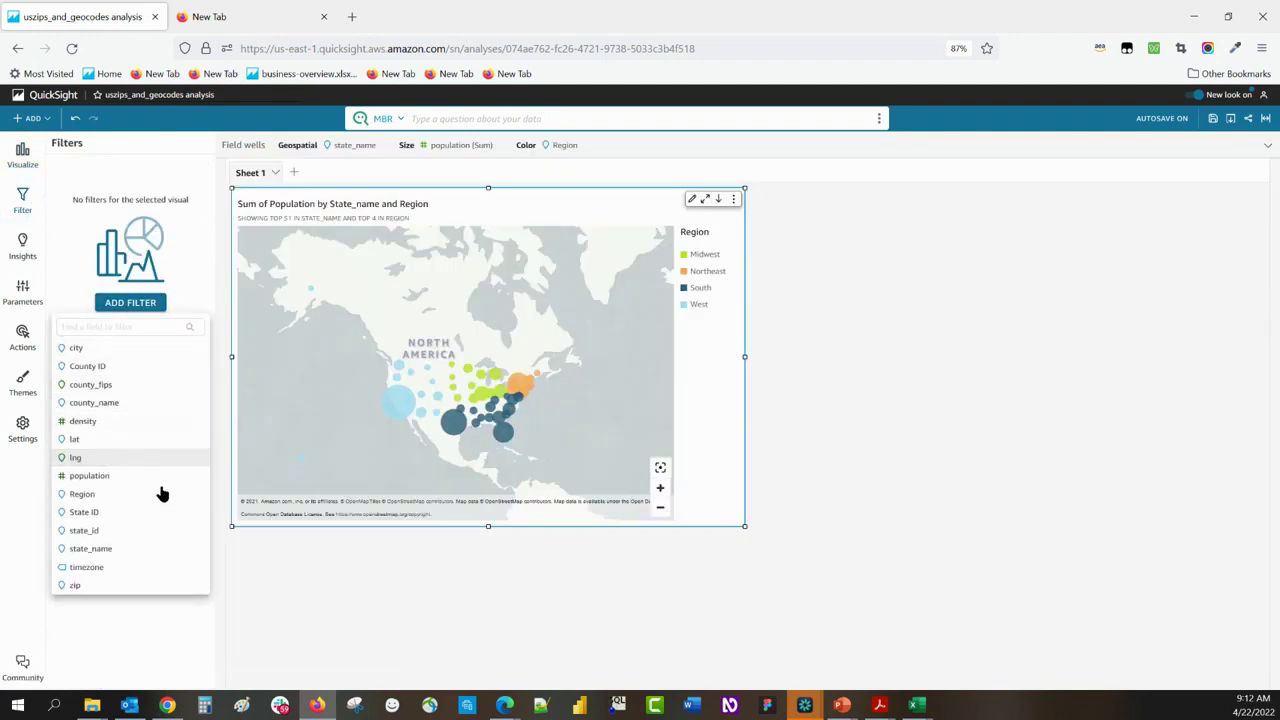
{"action": "left_click", "coordinate": [144, 552]}
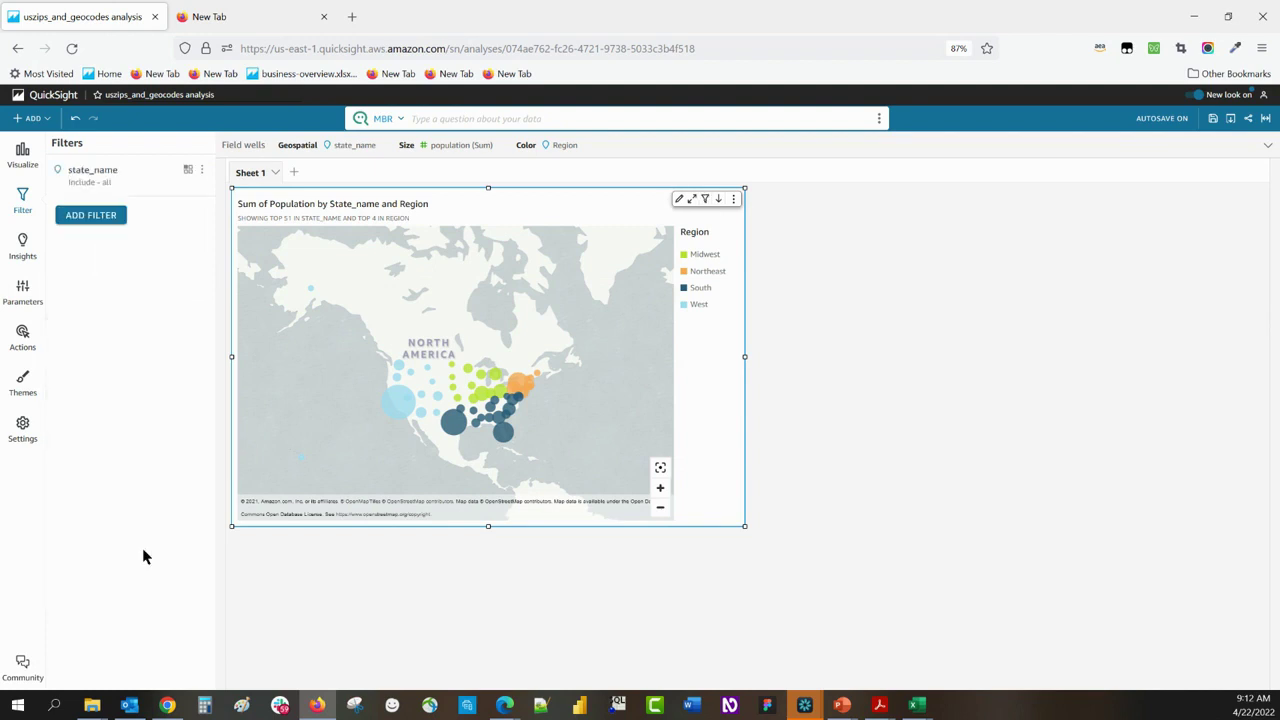
Add the state_name filter to the sheet as a control pinned to the top
{"action": "left_click", "coordinate": [201, 171]}
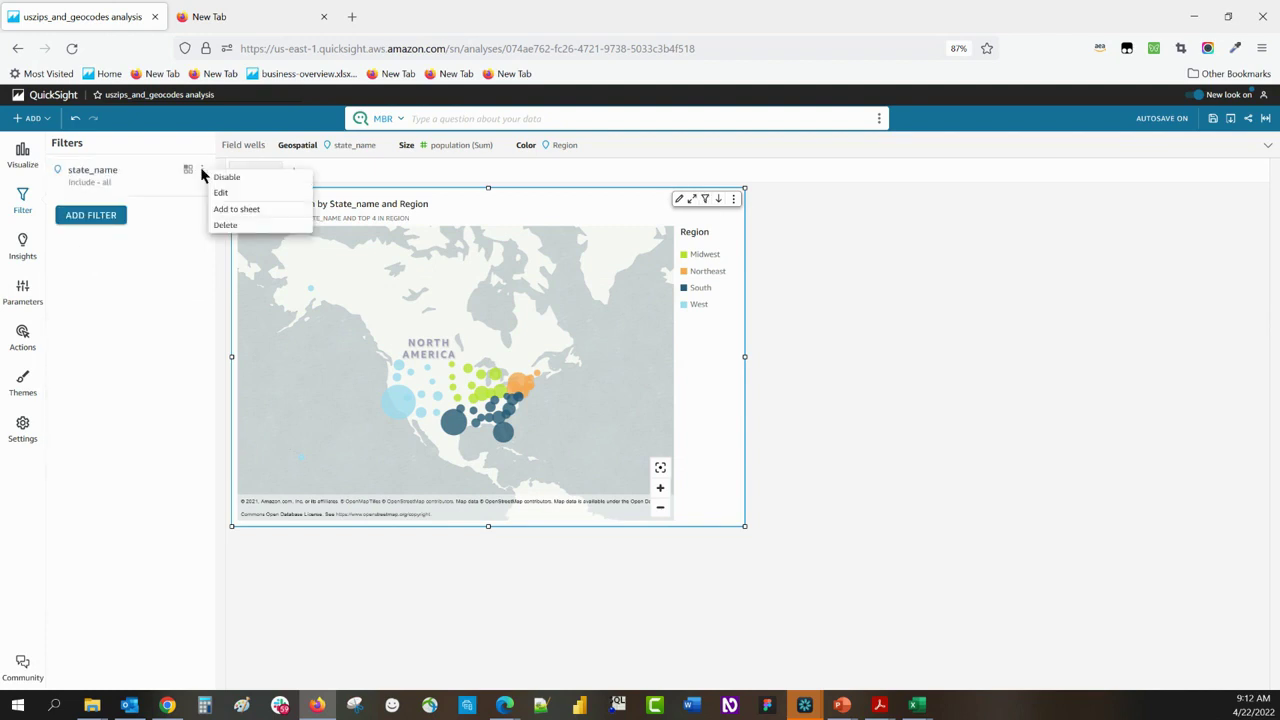
{"action": "left_click", "coordinate": [260, 209]}
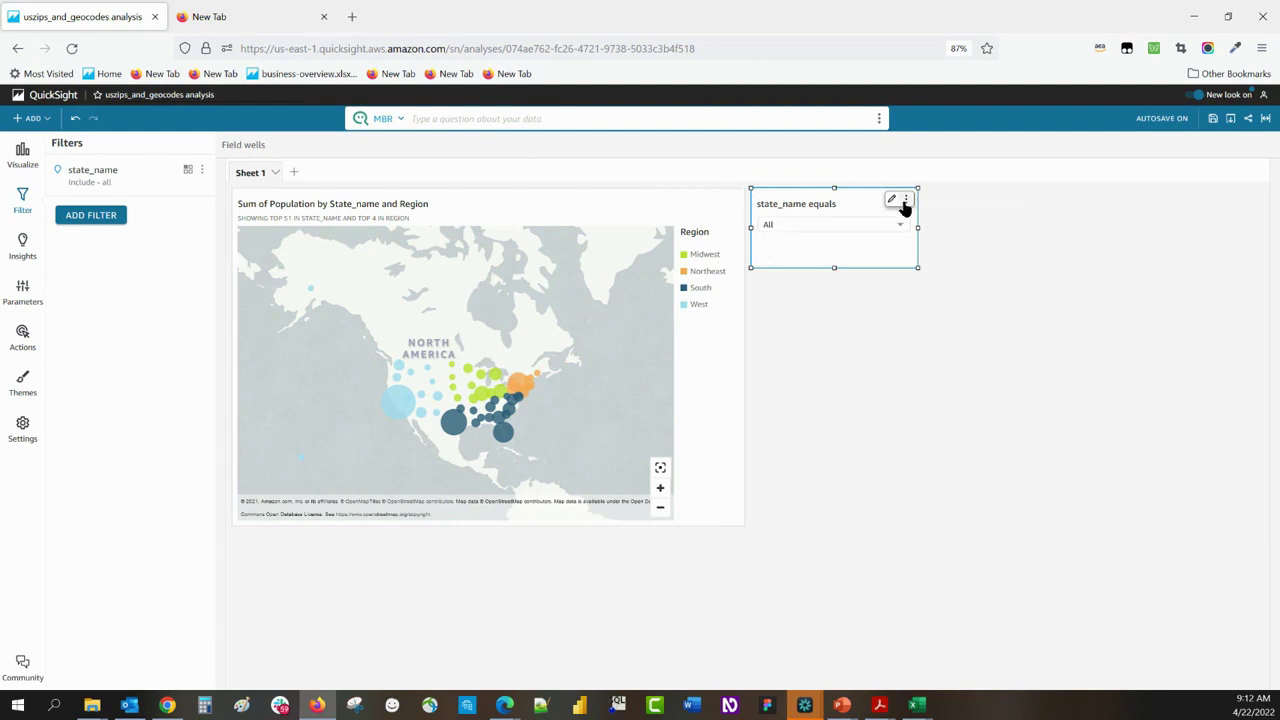
{"action": "left_click", "coordinate": [906, 201]}
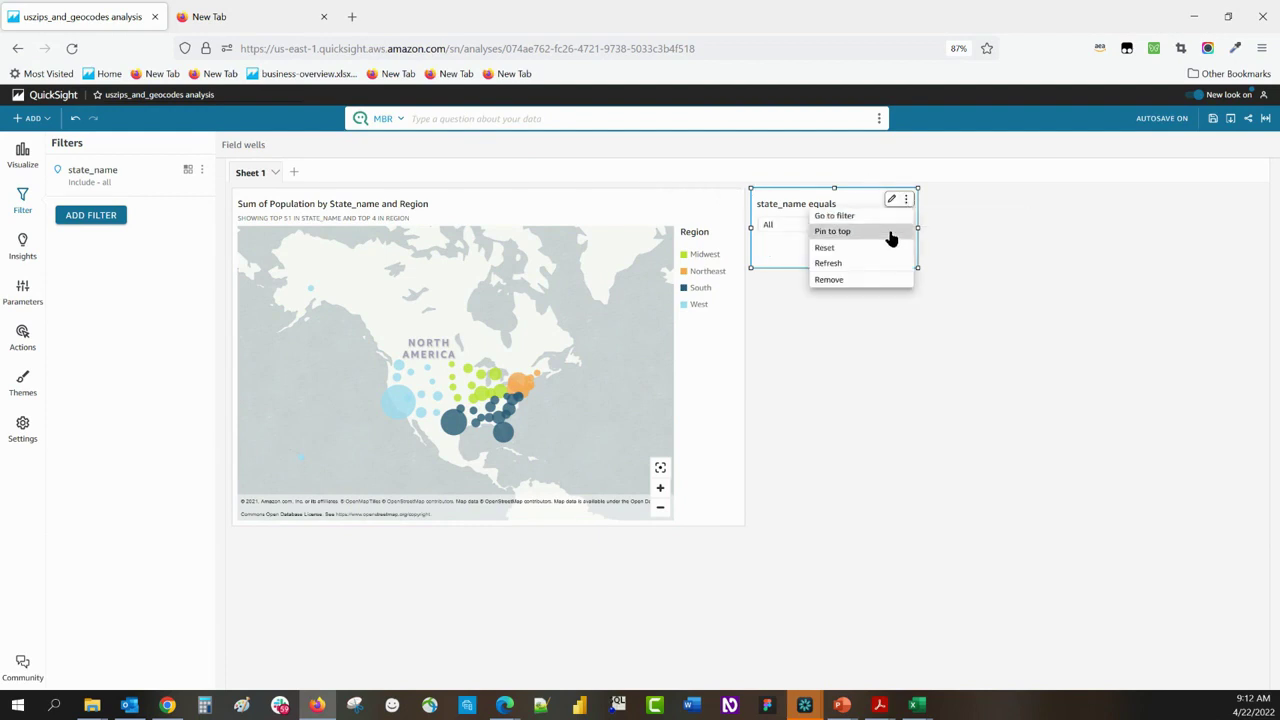
{"action": "left_click", "coordinate": [890, 234]}
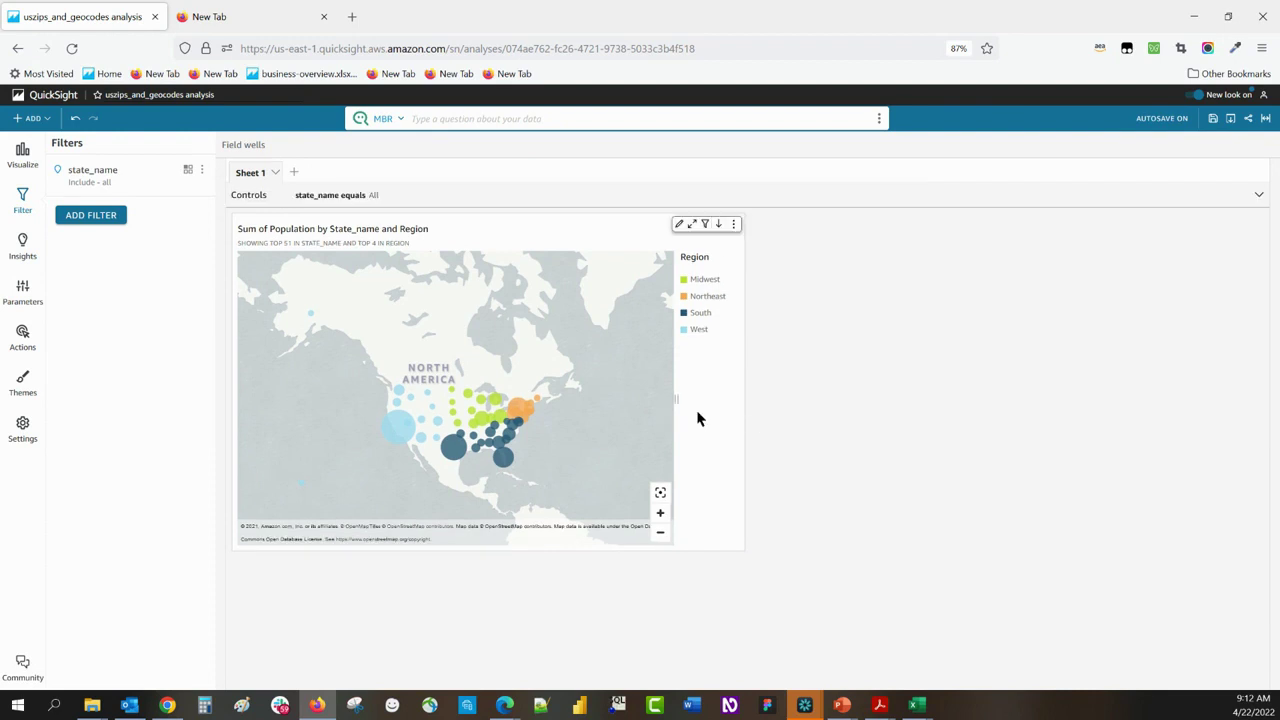
{"action": "left_click", "coordinate": [651, 350]}
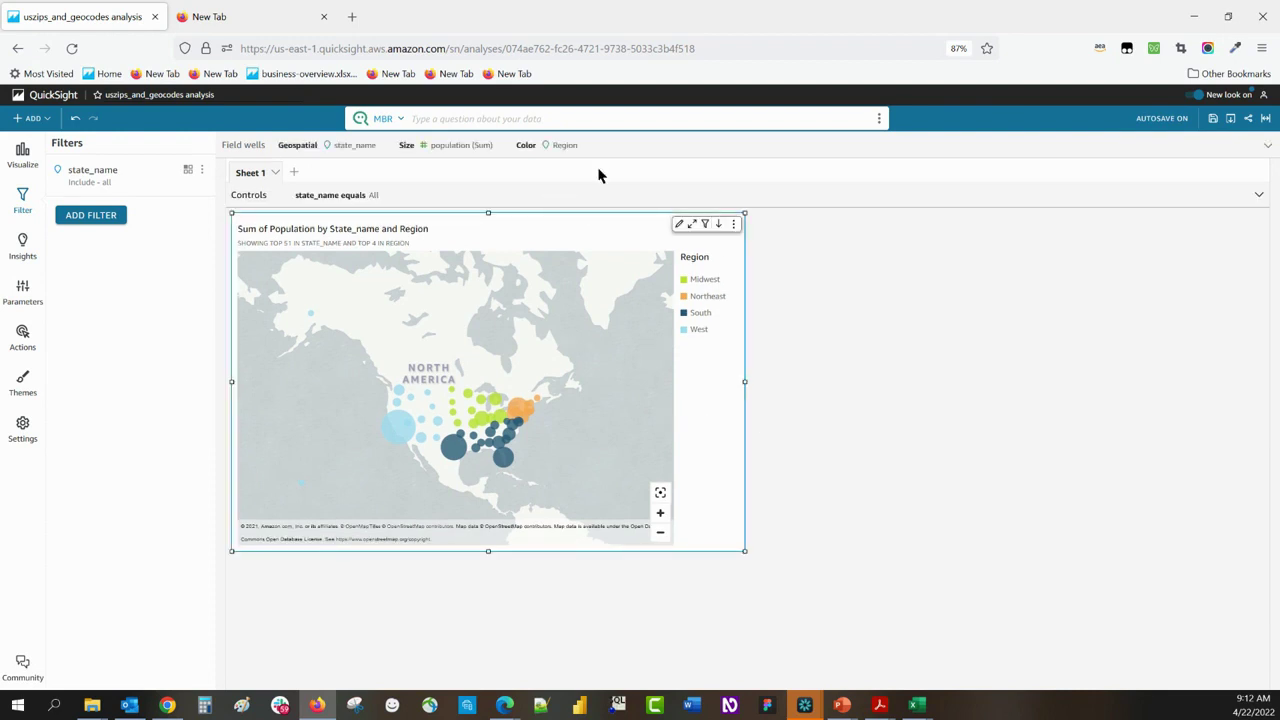
Drill the map down to county_name and set the state_name control to Colorado only
{"action": "left_click", "coordinate": [657, 146]}
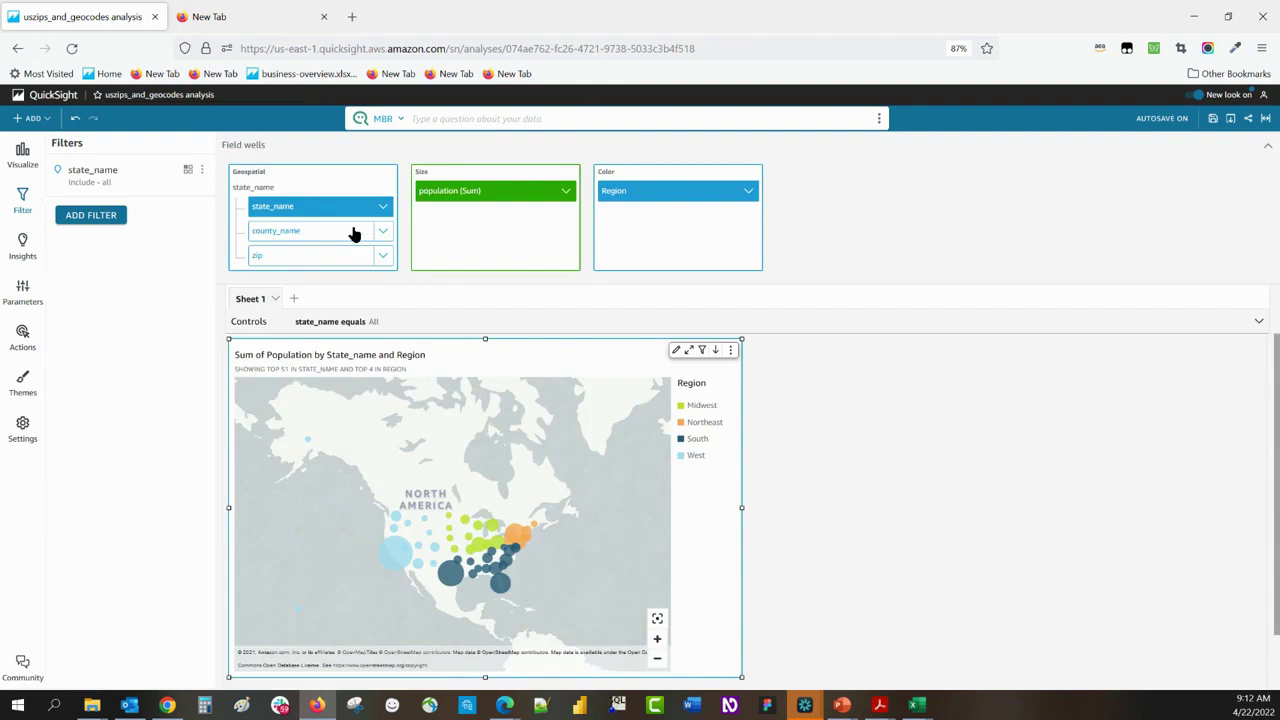
{"action": "left_click", "coordinate": [353, 233]}
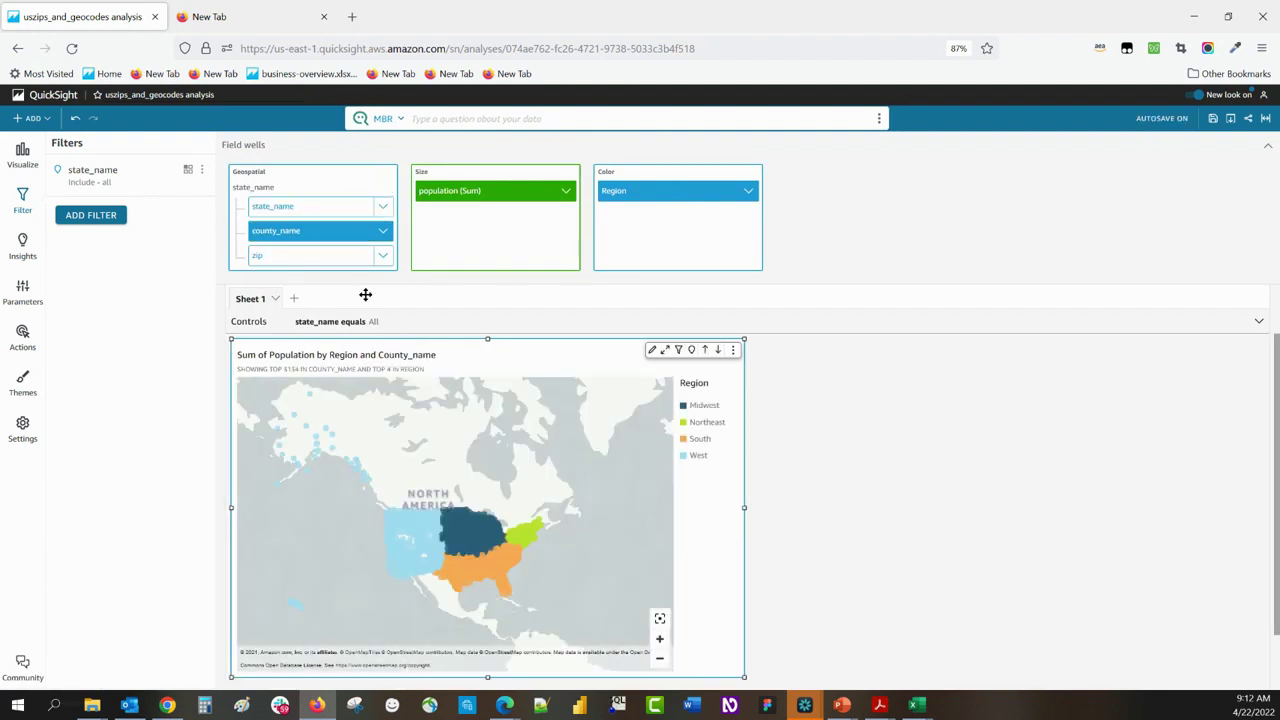
{"action": "left_click", "coordinate": [388, 329]}
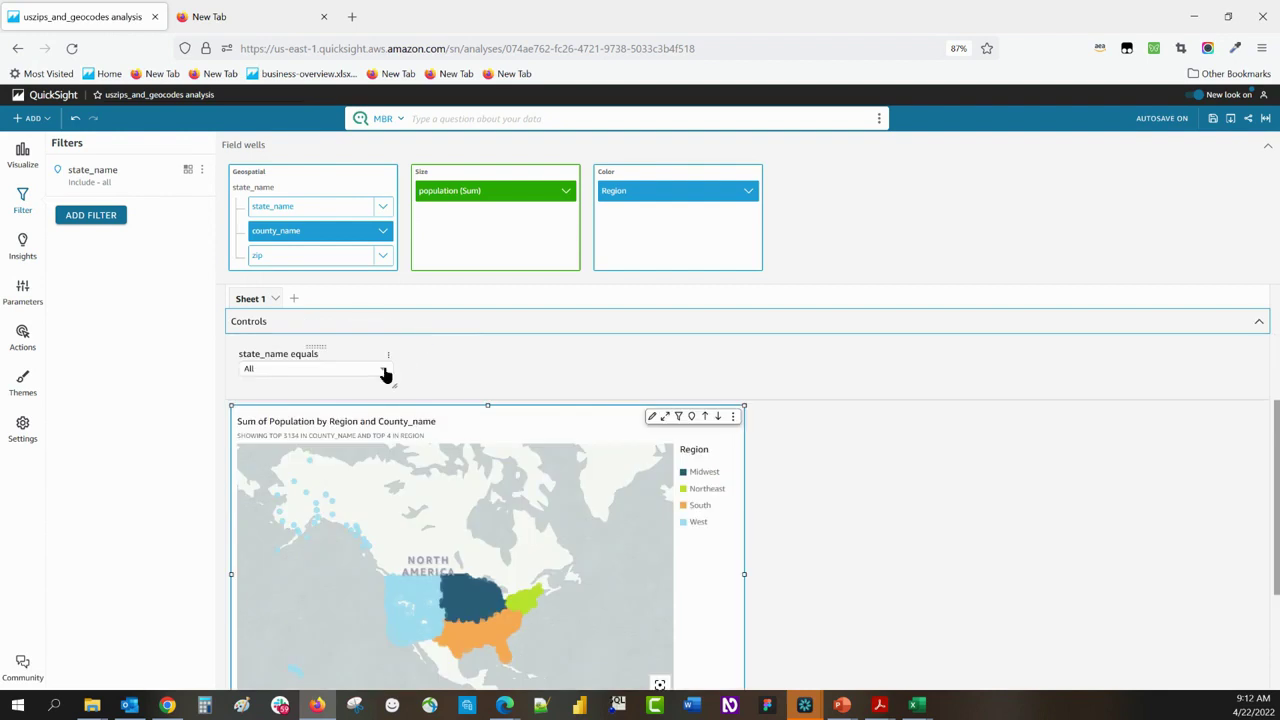
{"action": "left_click", "coordinate": [383, 369]}
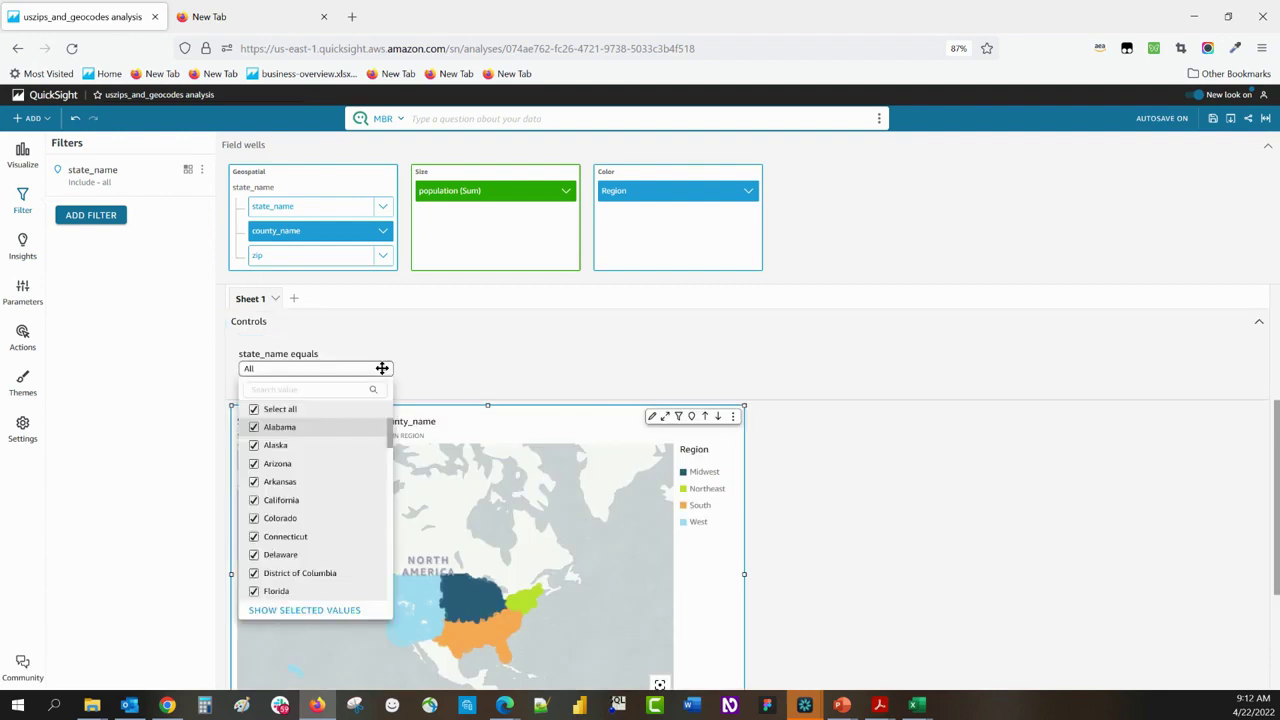
{"action": "left_click", "coordinate": [254, 410]}
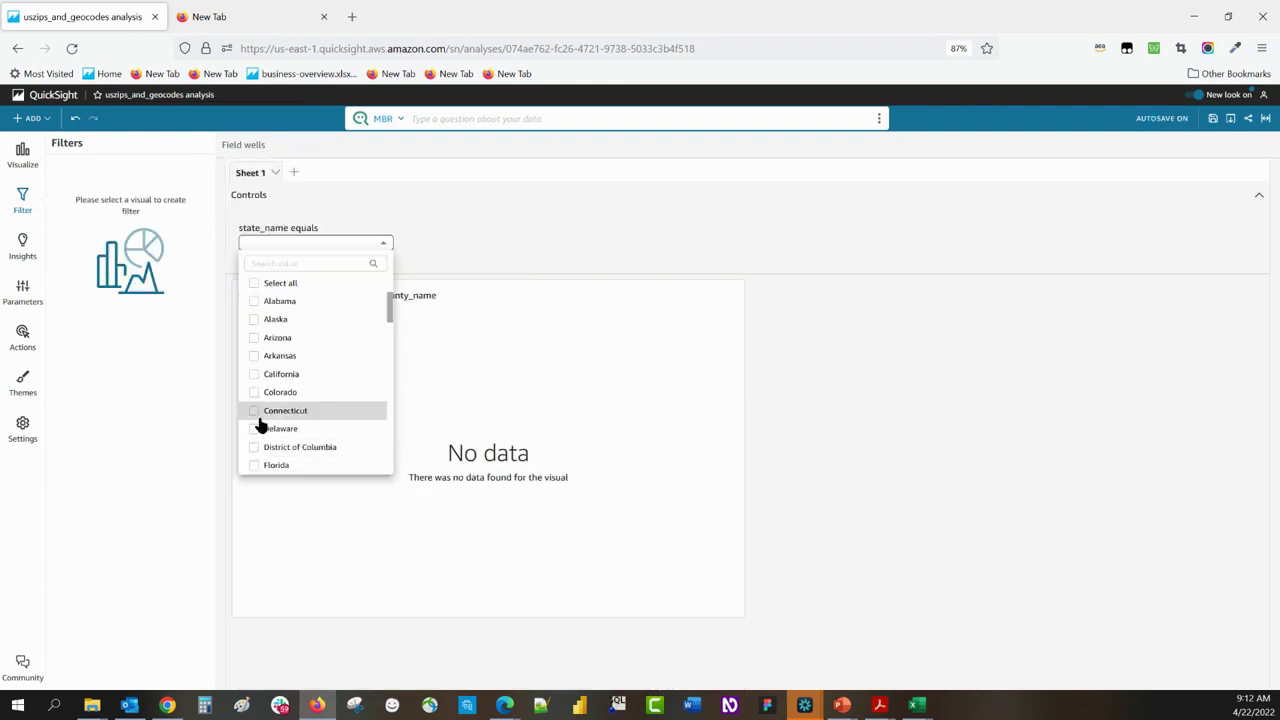
{"action": "left_click", "coordinate": [254, 393]}
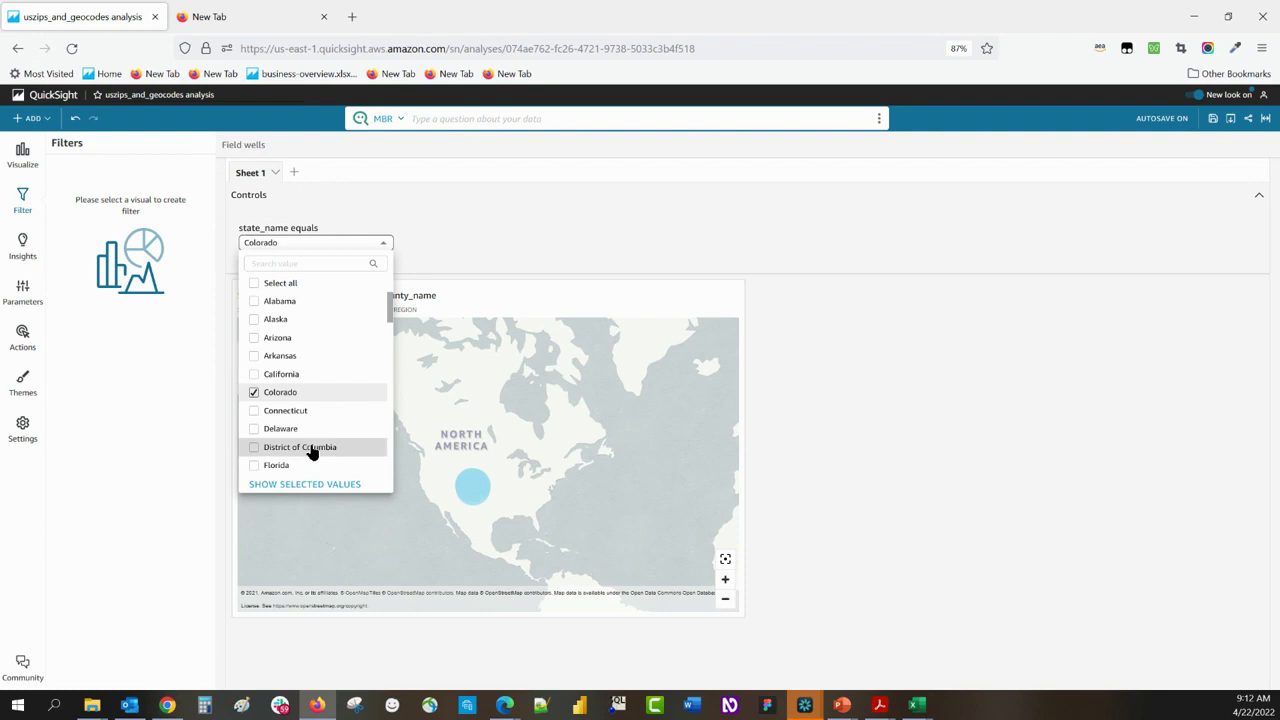
{"action": "left_click", "coordinate": [600, 443]}
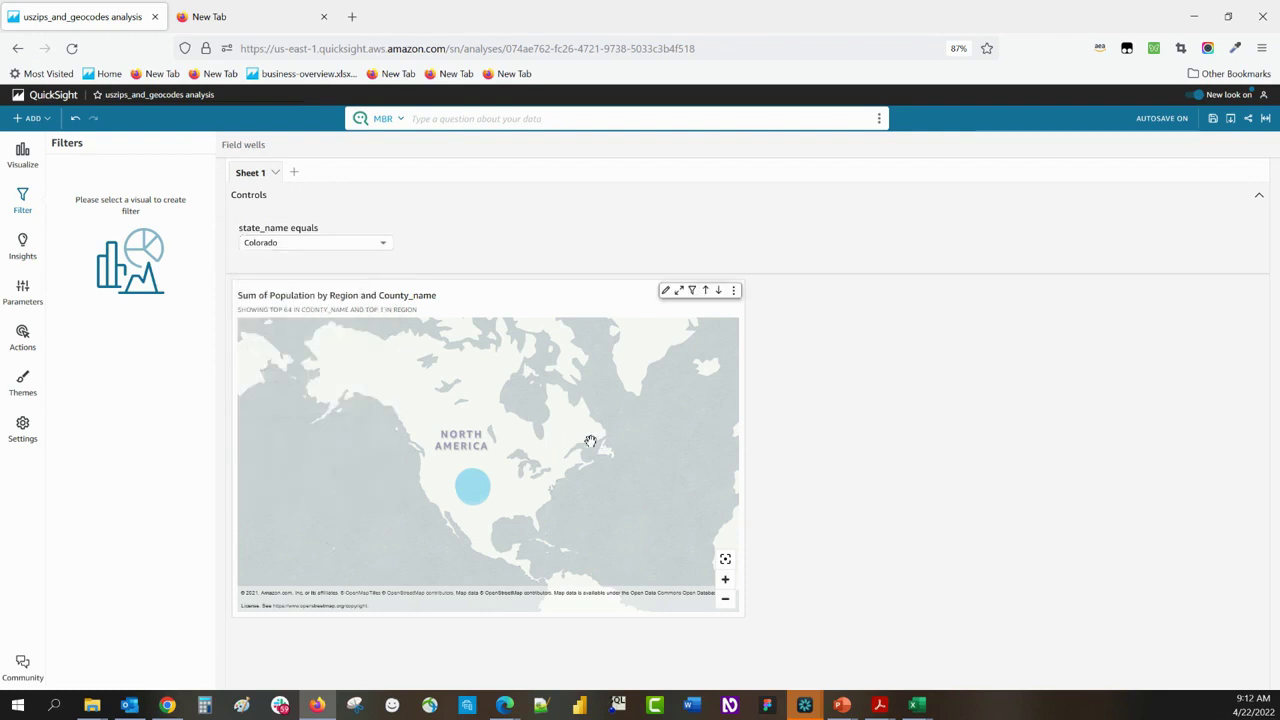
{"action": "left_click", "coordinate": [592, 443]}
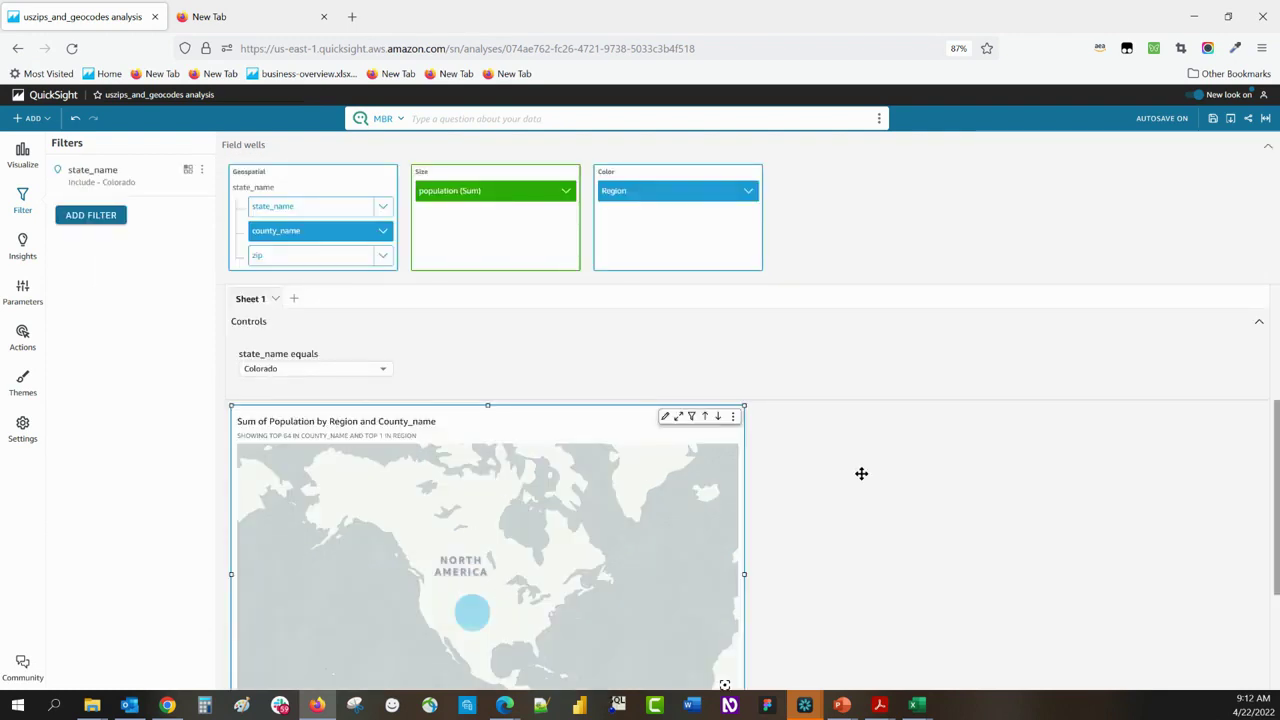
{"action": "scroll", "coordinate": [861, 473], "scroll_direction": "down", "scroll_amount": 2}
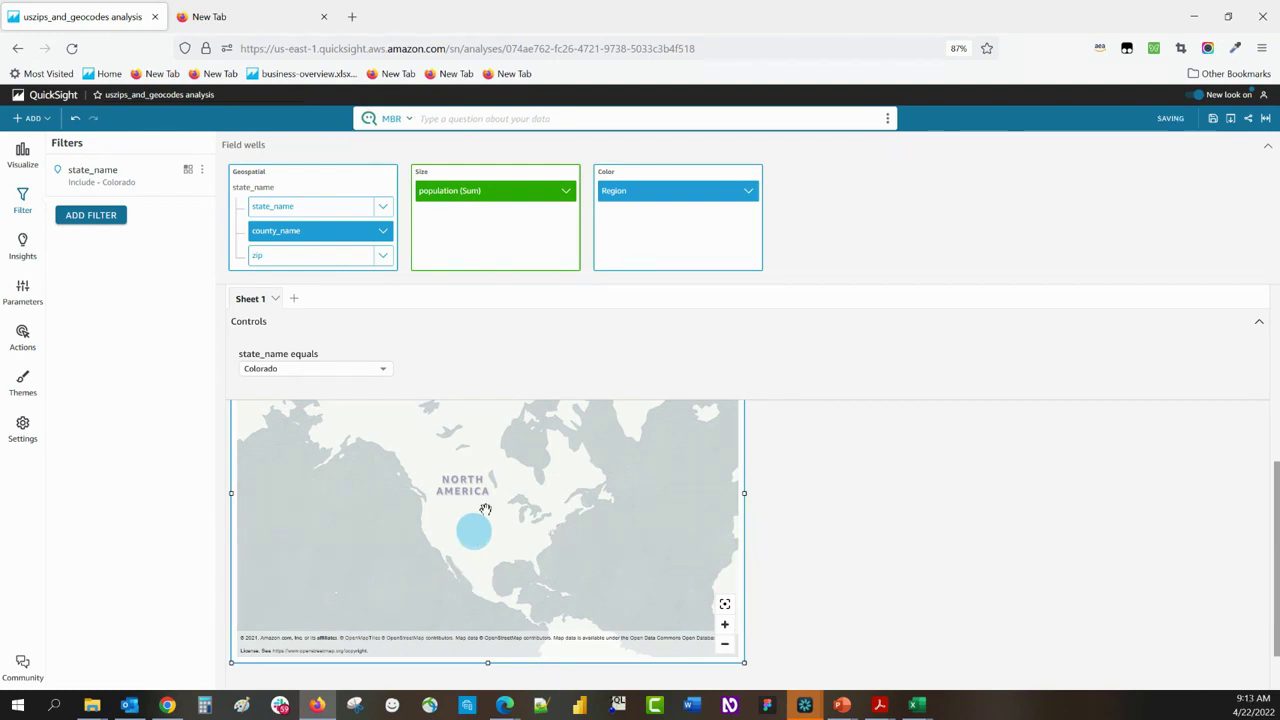
{"action": "left_click_drag", "start_coordinate": [485, 510], "coordinate": [533, 502]}
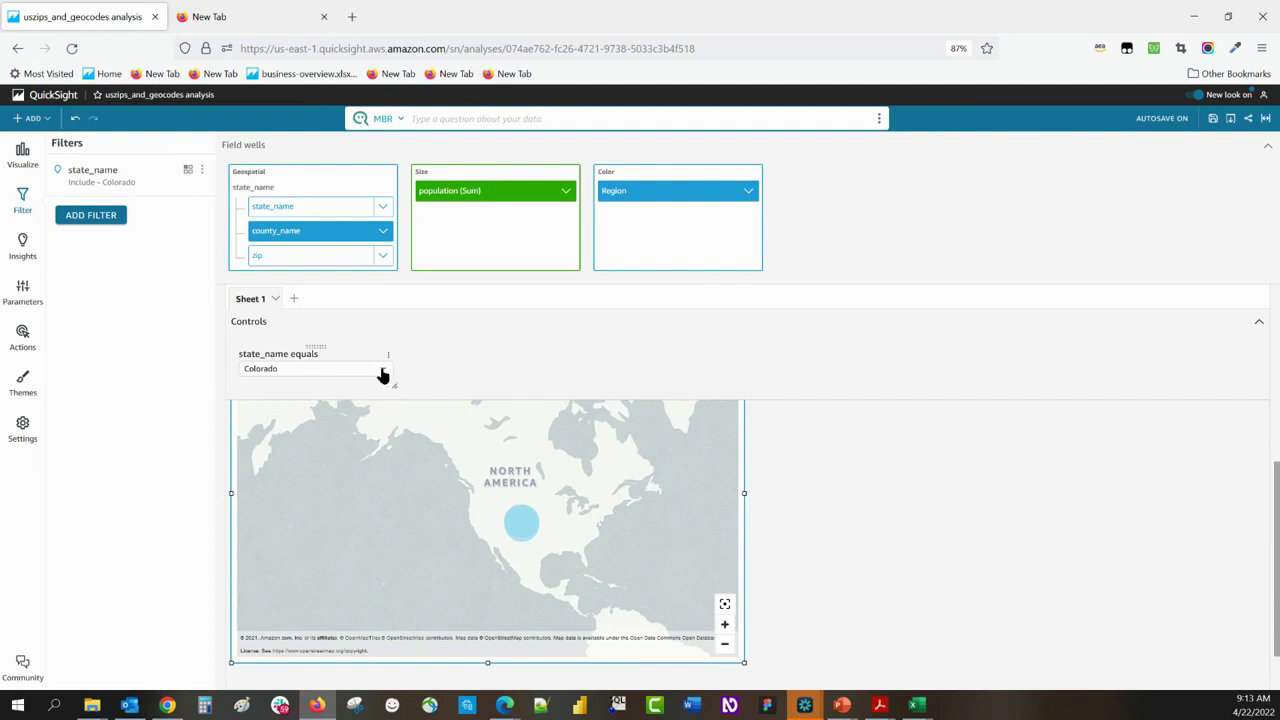
Drill the map down to zip level and filter the states to Florida only
{"action": "left_click", "coordinate": [352, 258]}
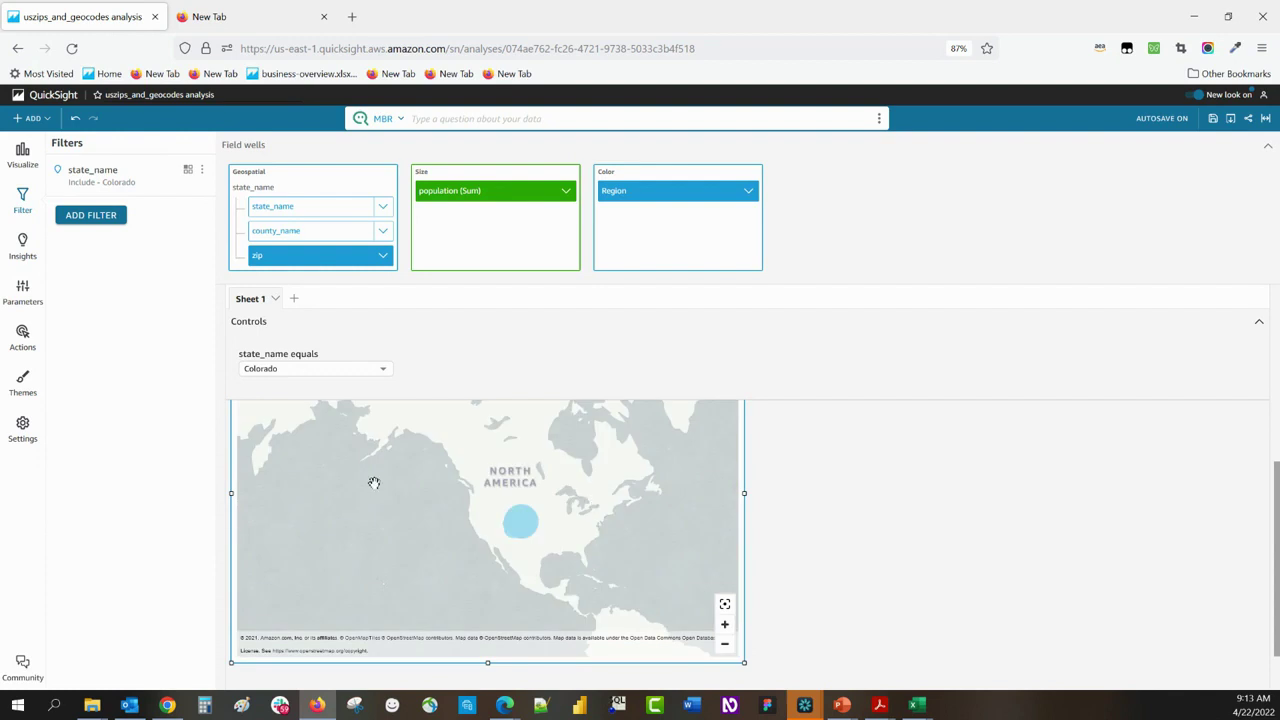
{"action": "left_click", "coordinate": [350, 375]}
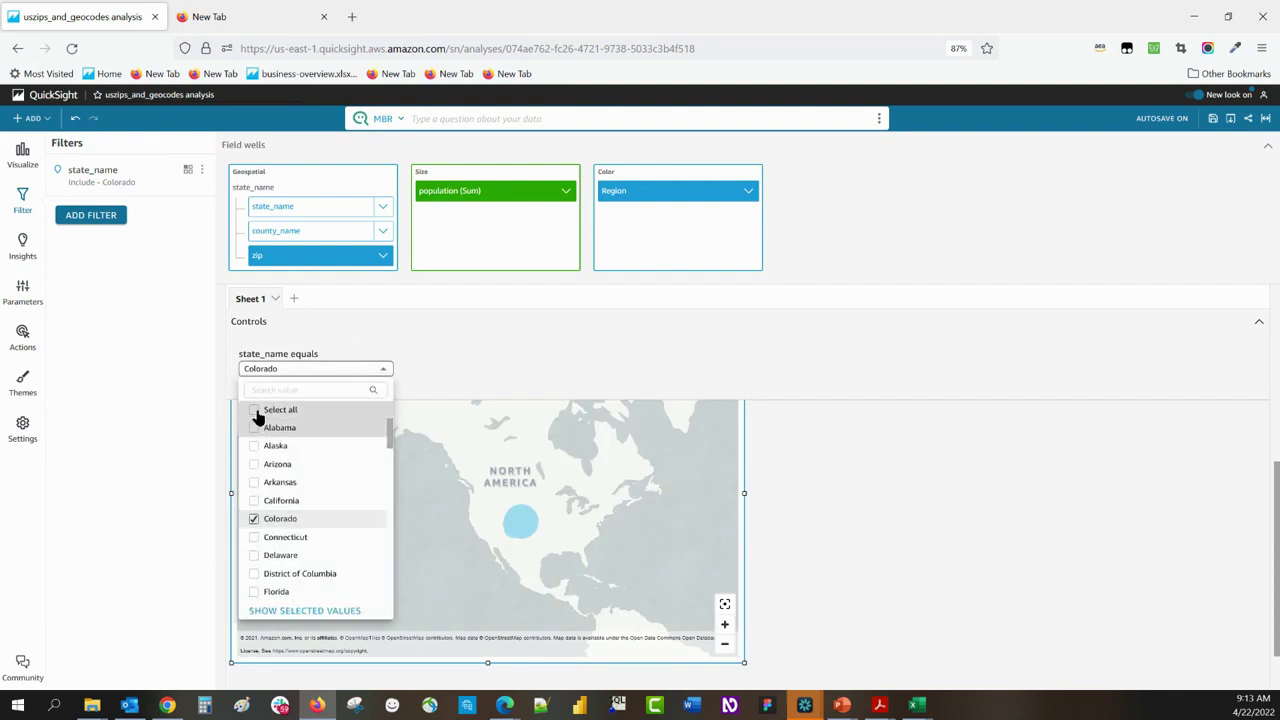
{"action": "left_click", "coordinate": [254, 519]}
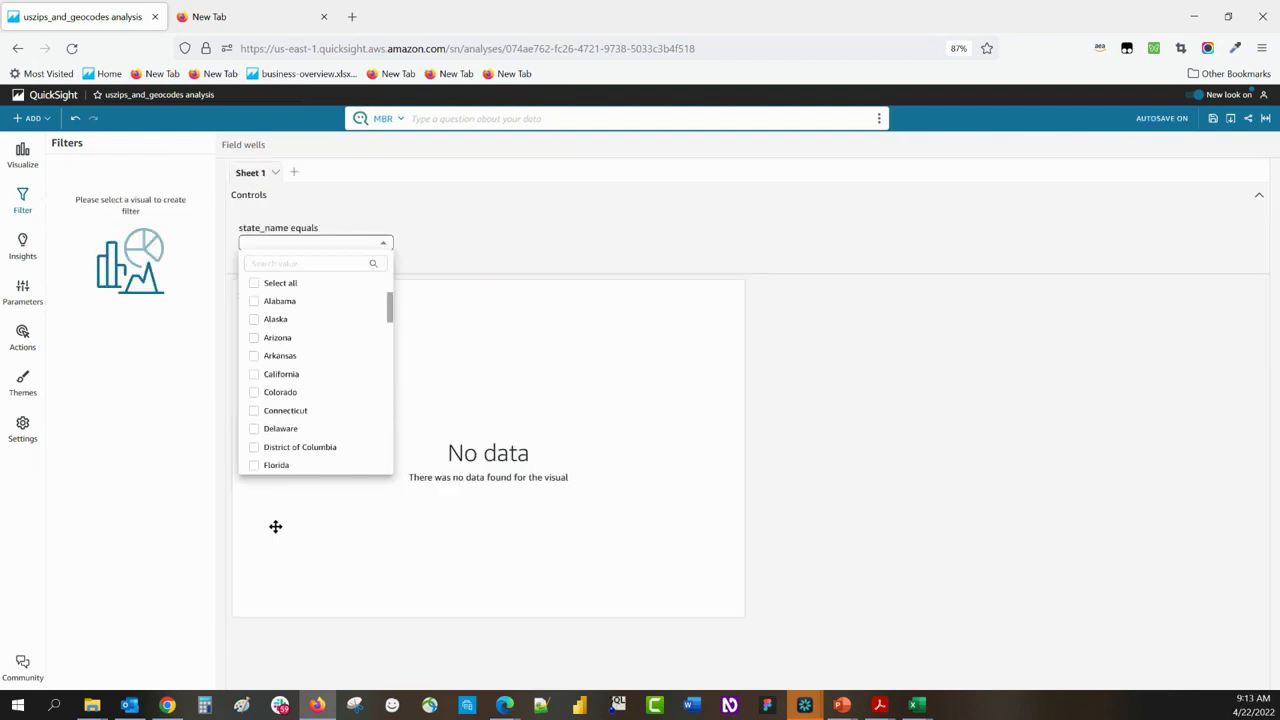
{"action": "left_click", "coordinate": [256, 467]}
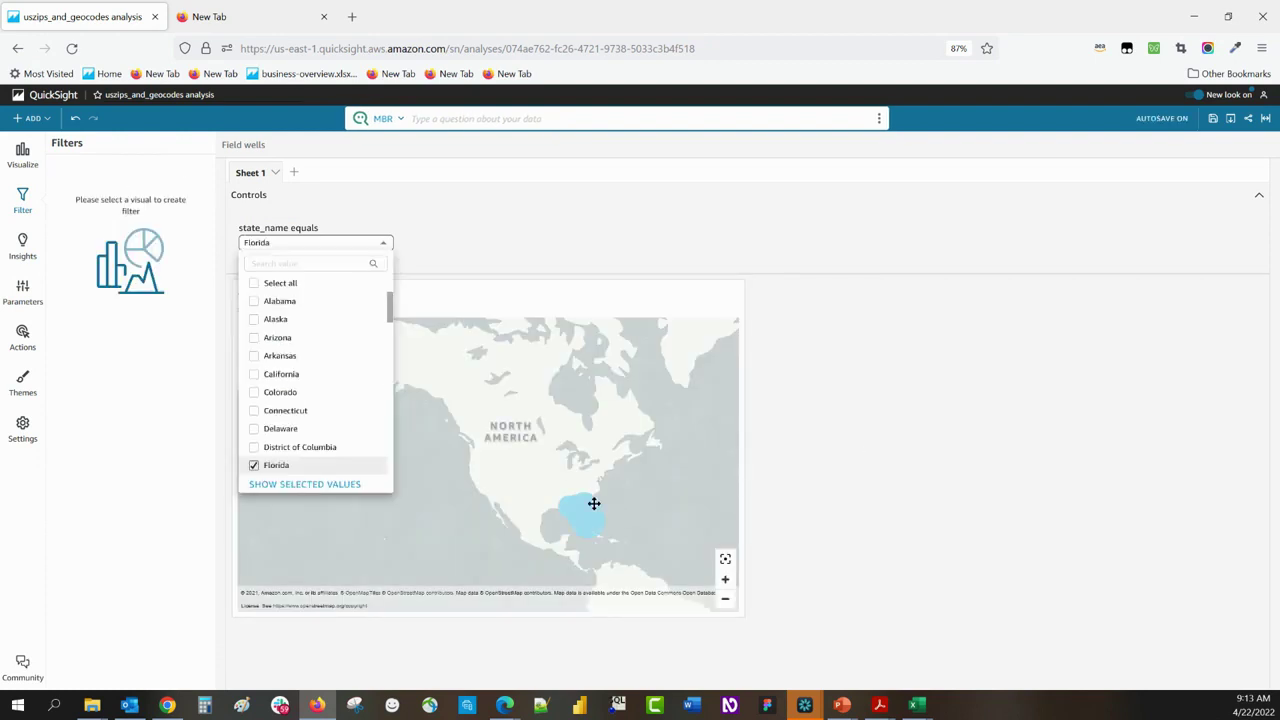
{"action": "left_click", "coordinate": [552, 479]}
{"action": "left_click_drag", "start_coordinate": [608, 412], "coordinate": [469, 431]}
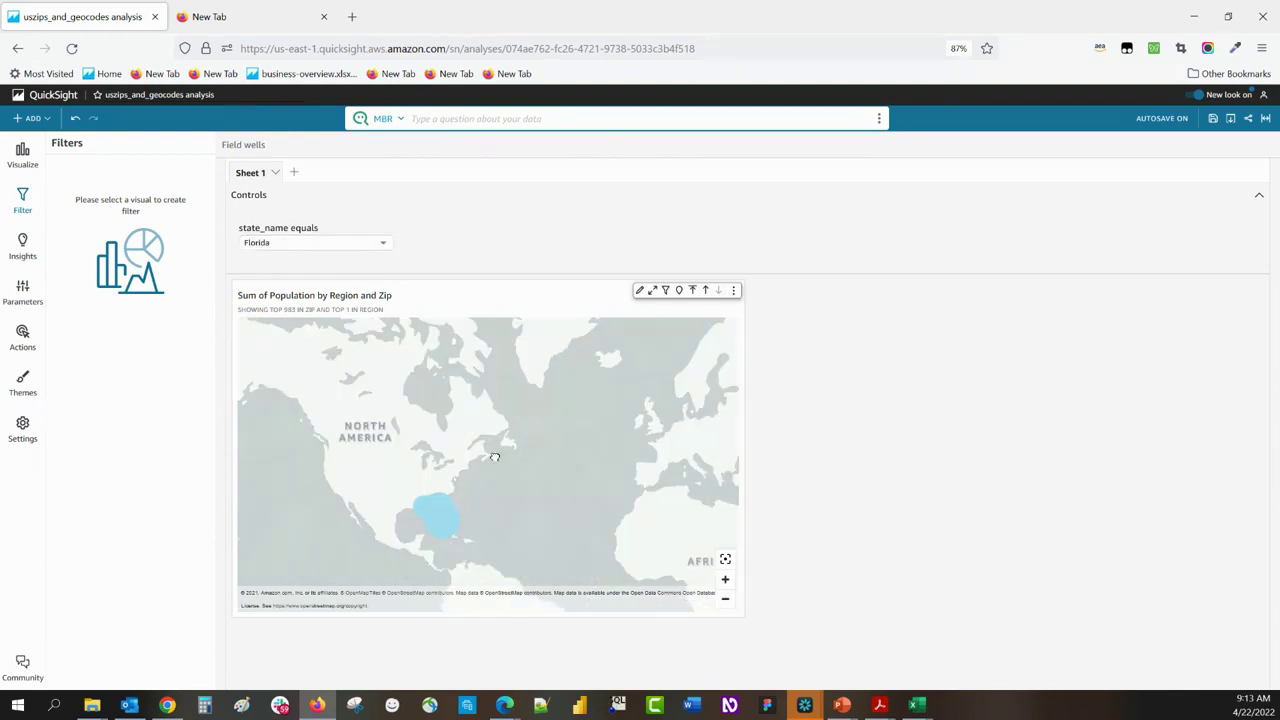
Close the title editor without changes and bring back the dataset Fields list
{"action": "left_click", "coordinate": [494, 457]}
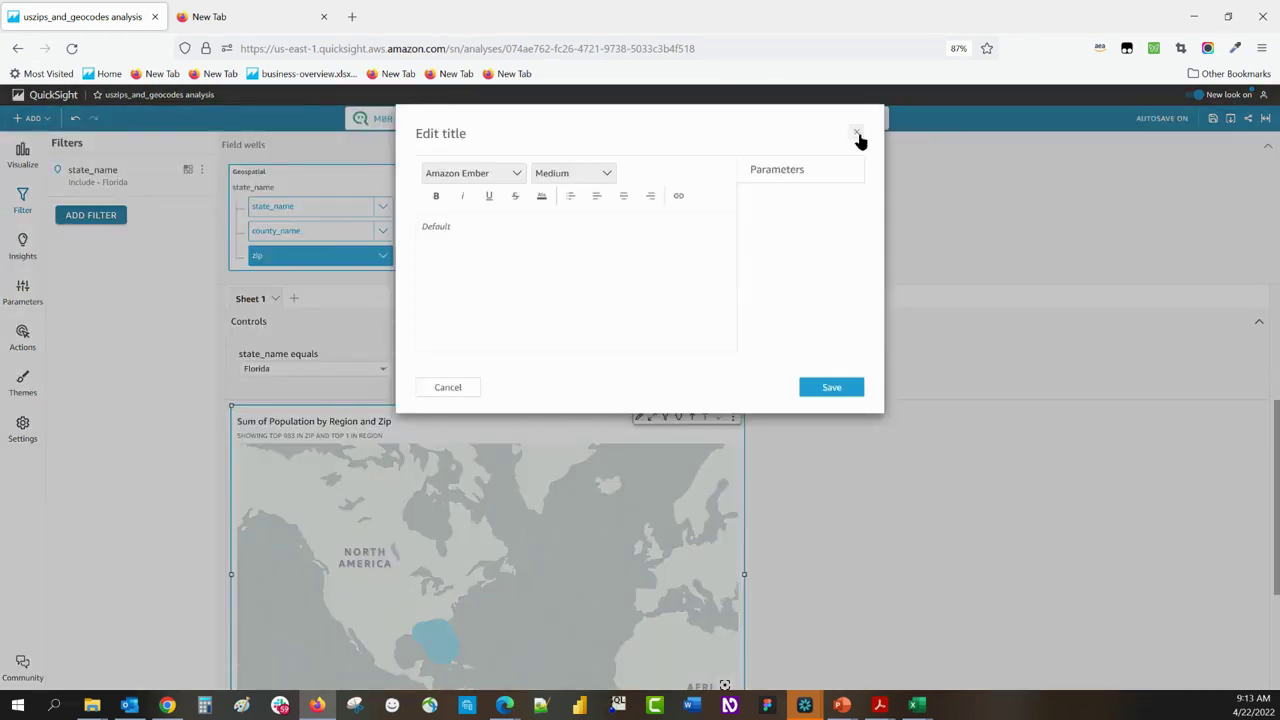
{"action": "left_click", "coordinate": [857, 134]}
{"action": "scroll", "coordinate": [975, 545], "scroll_direction": "down", "scroll_amount": 3}
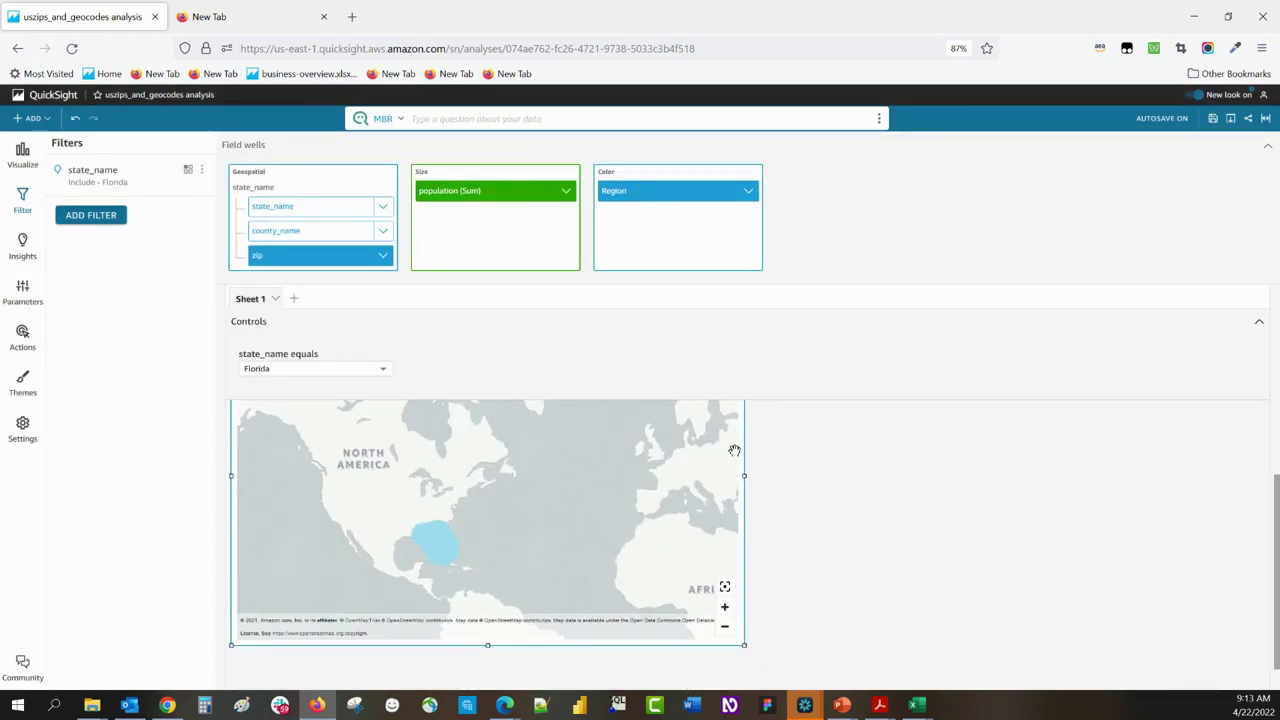
{"action": "left_click_drag", "start_coordinate": [505, 535], "coordinate": [535, 509]}
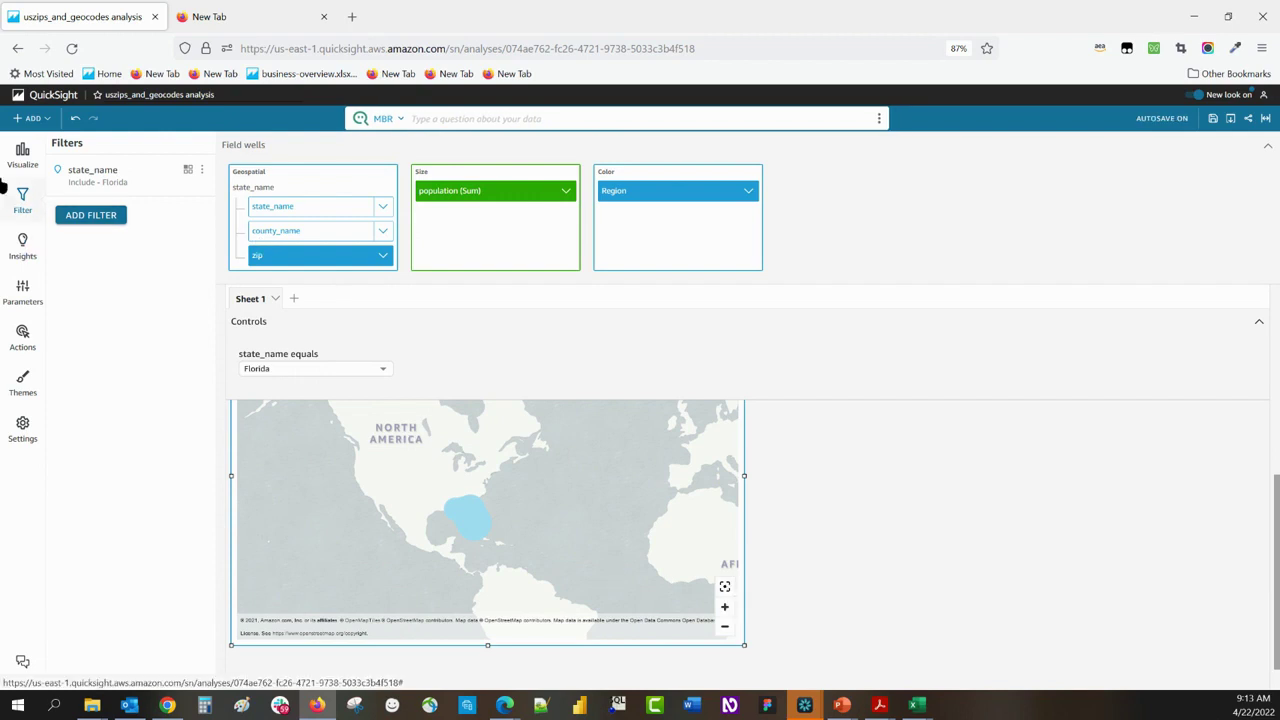
{"action": "left_click", "coordinate": [6, 163]}
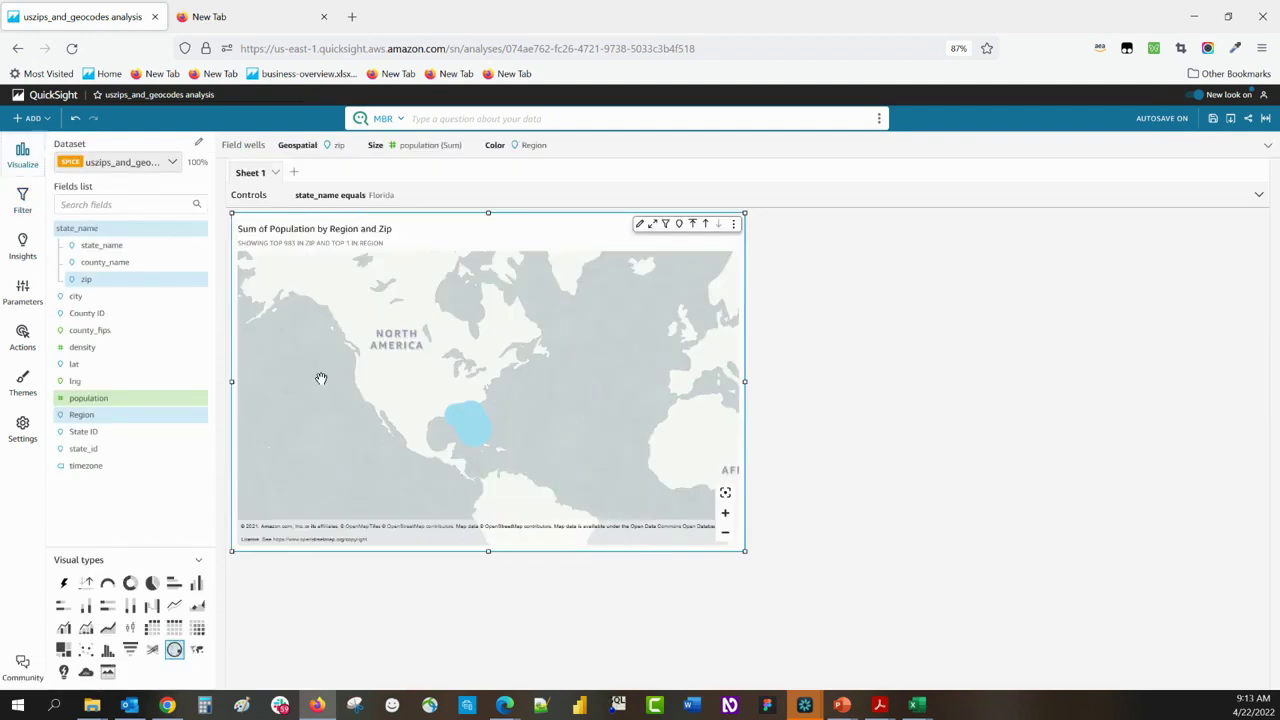
Drill the map back up to state_name and set the state filter to all states
{"action": "left_click", "coordinate": [560, 148]}
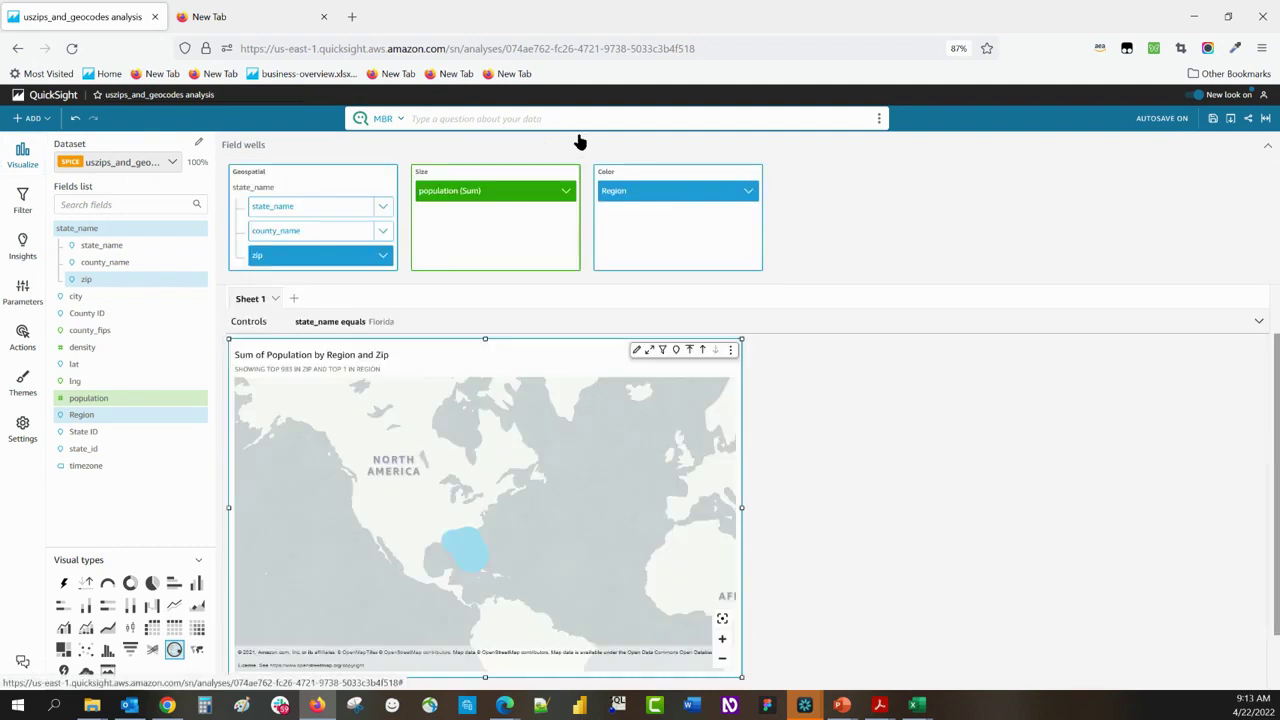
{"action": "left_click", "coordinate": [315, 207]}
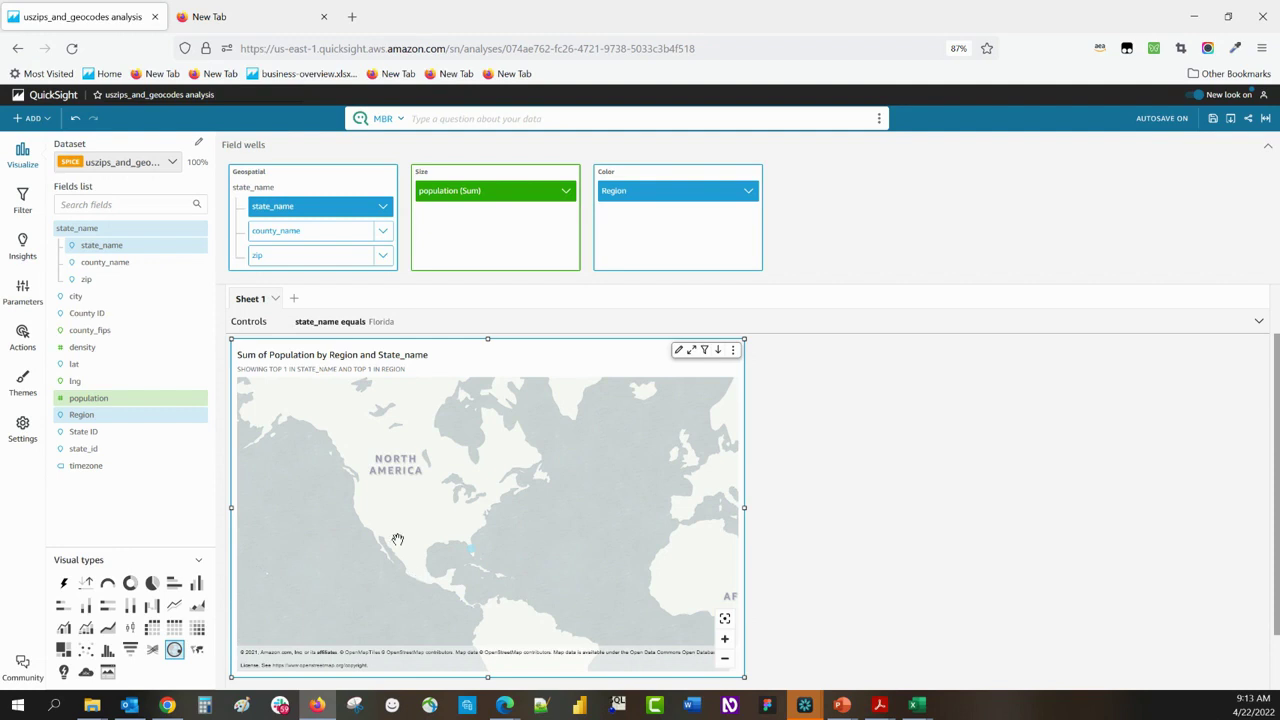
{"action": "left_click", "coordinate": [368, 325]}
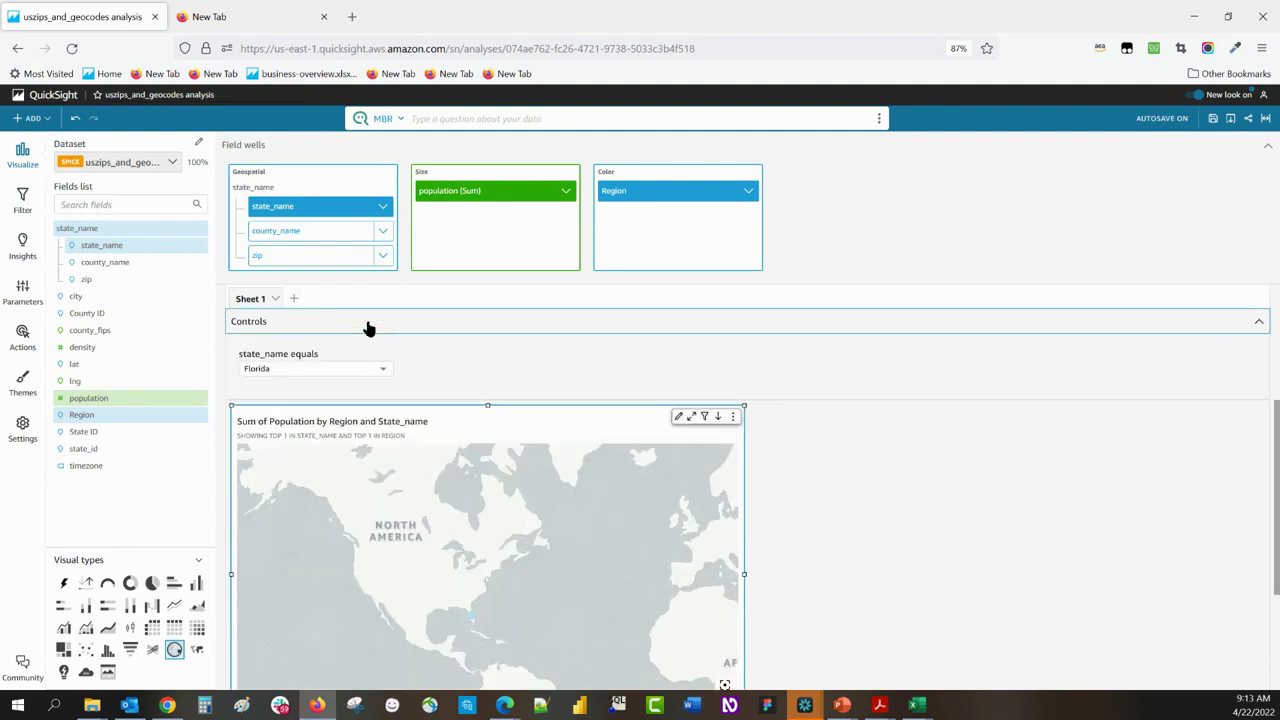
{"action": "left_click", "coordinate": [347, 369]}
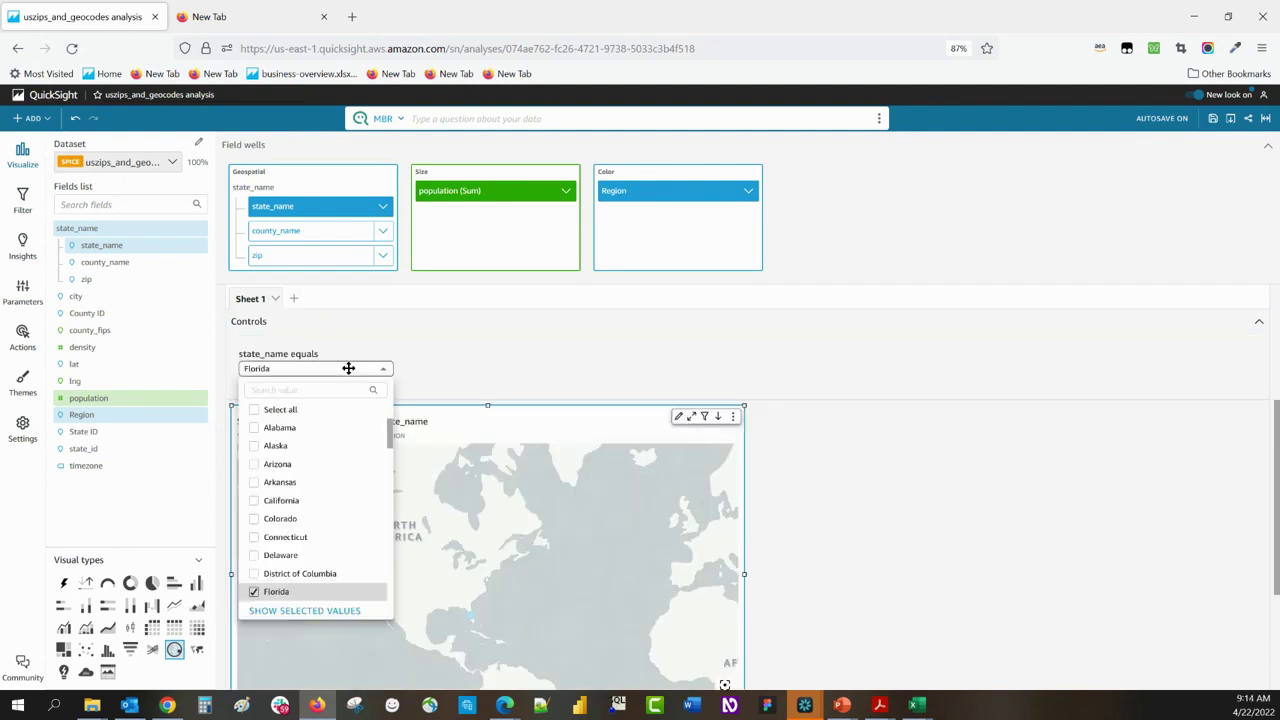
{"action": "left_click", "coordinate": [586, 395]}
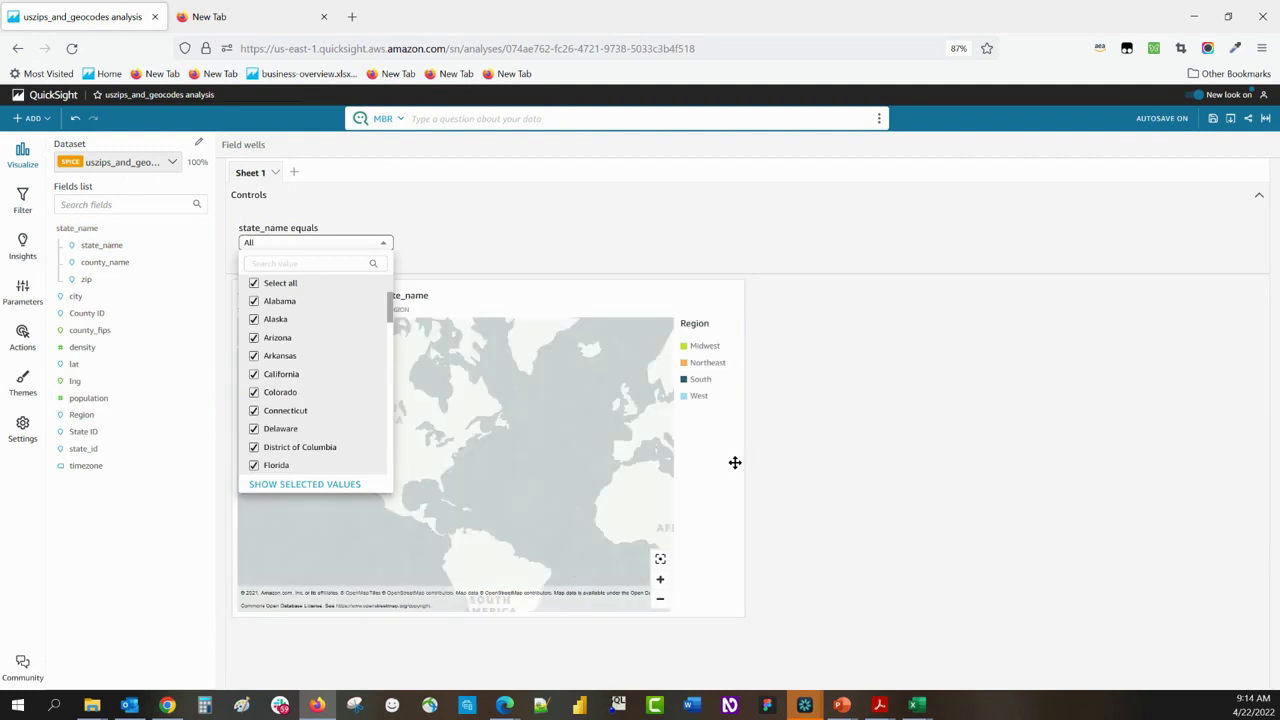
{"action": "left_click", "coordinate": [734, 462]}
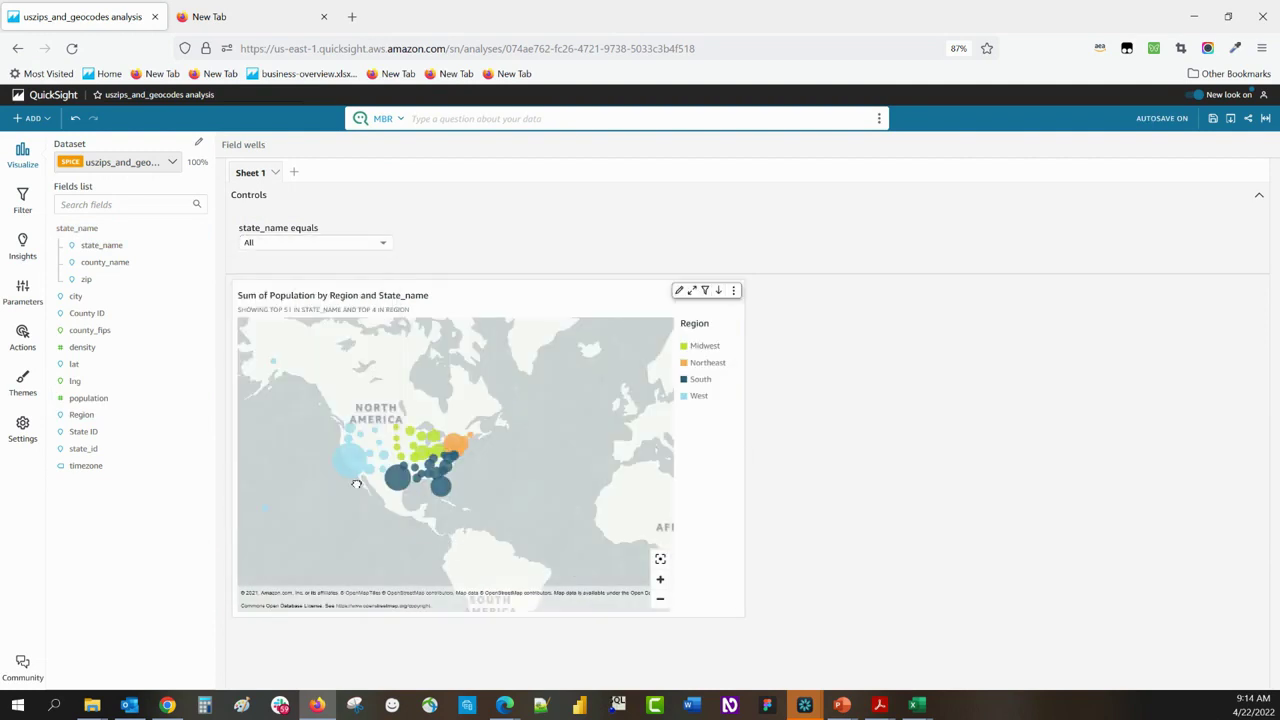
{"action": "left_click", "coordinate": [356, 484]}
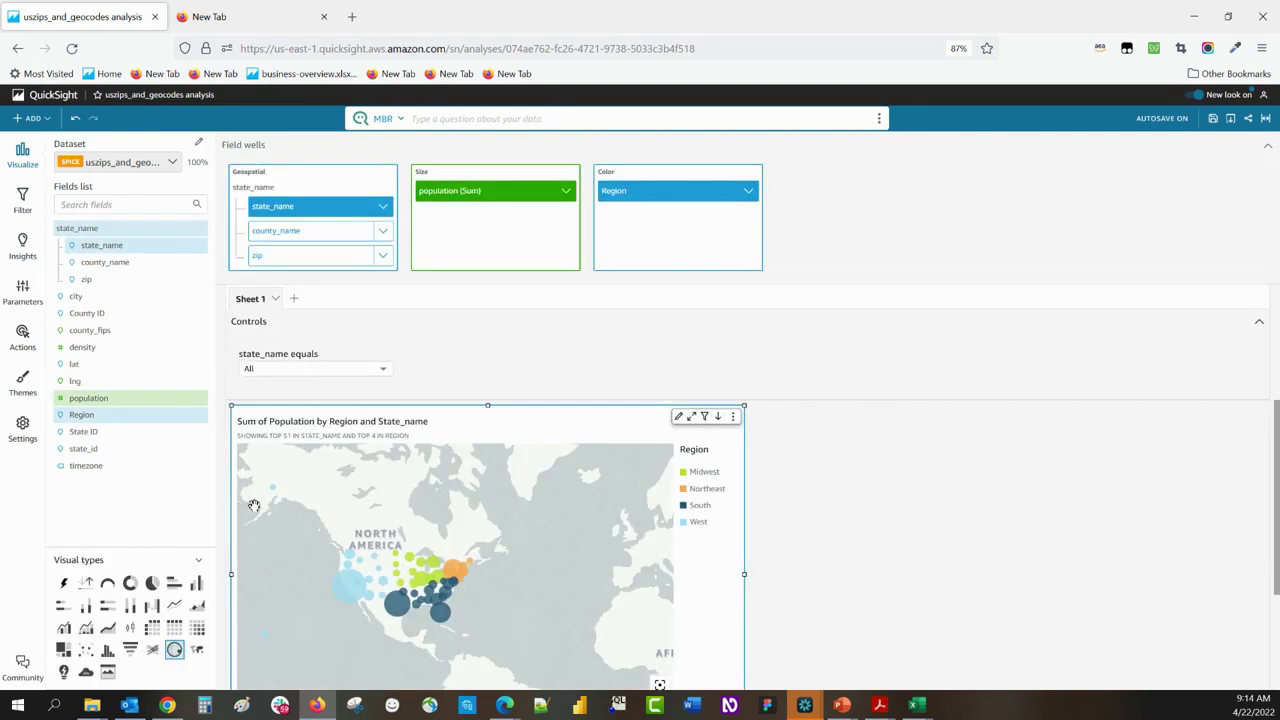
Switch the bubble map to a filled map shading each state by population (Sum)
{"action": "left_click", "coordinate": [198, 650]}
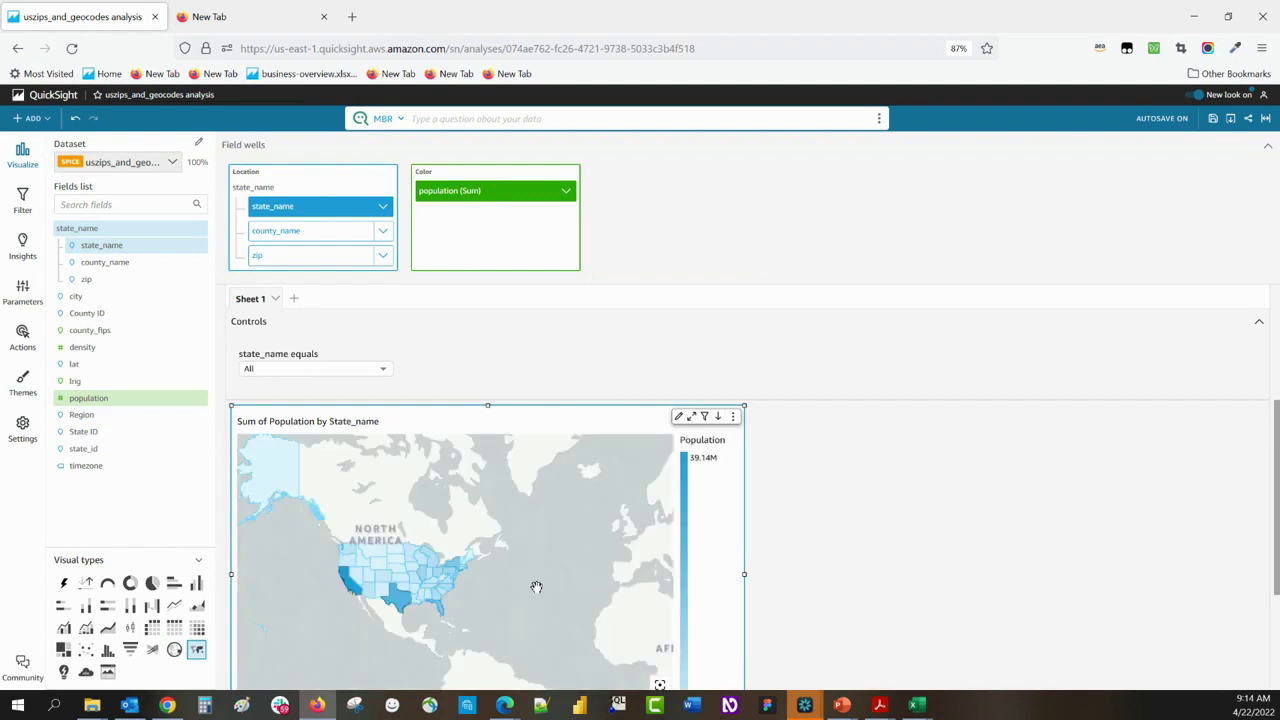
{"action": "left_click_drag", "start_coordinate": [371, 491], "coordinate": [433, 491]}
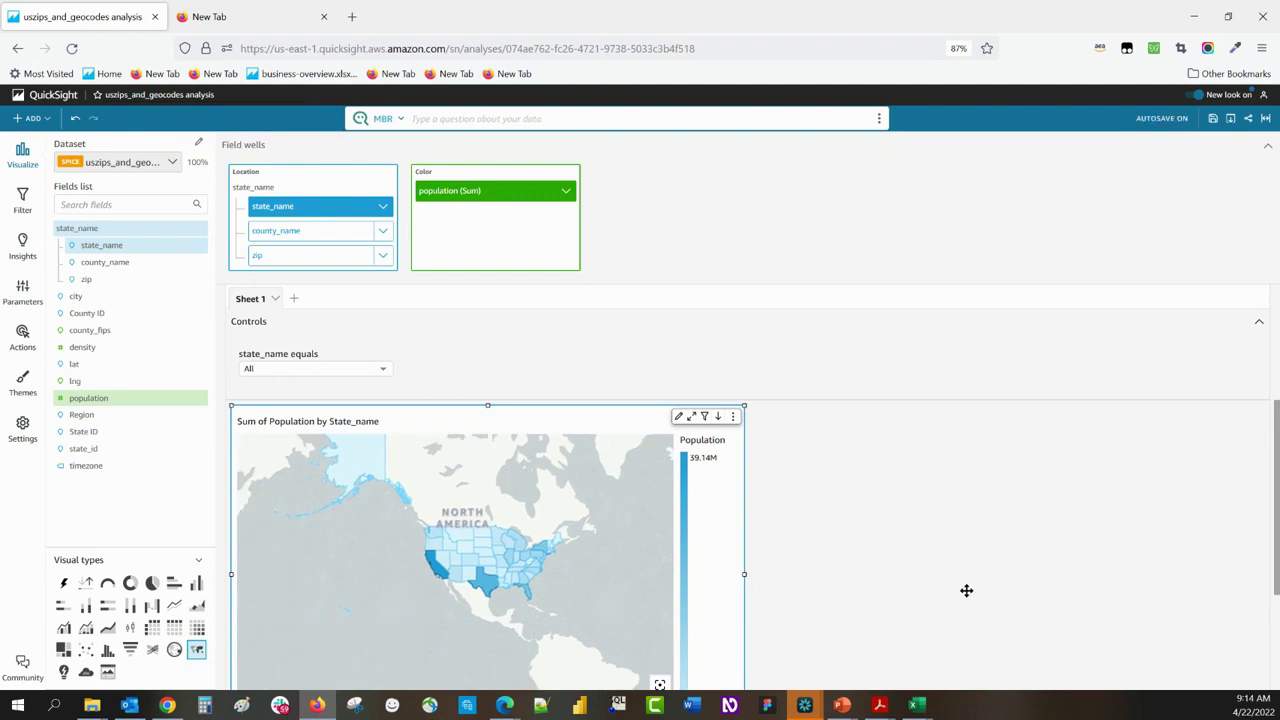
{"action": "left_click", "coordinate": [1267, 146]}
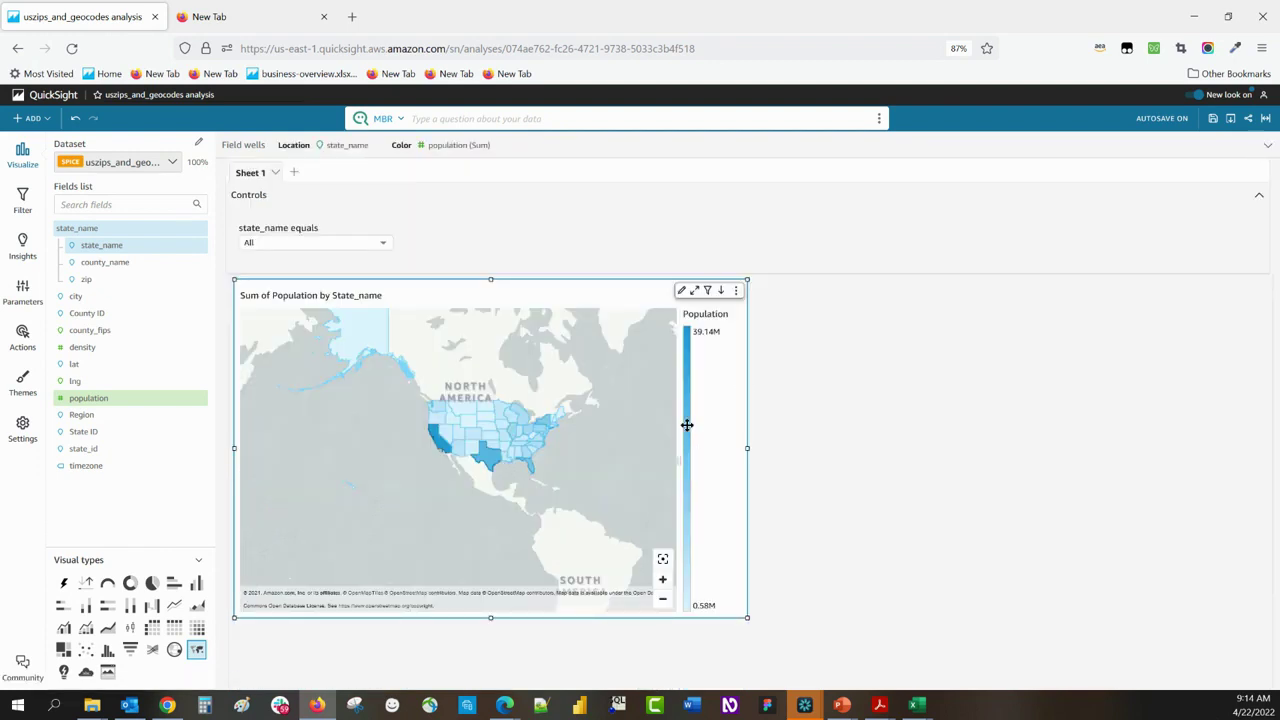
{"action": "left_click", "coordinate": [734, 149]}
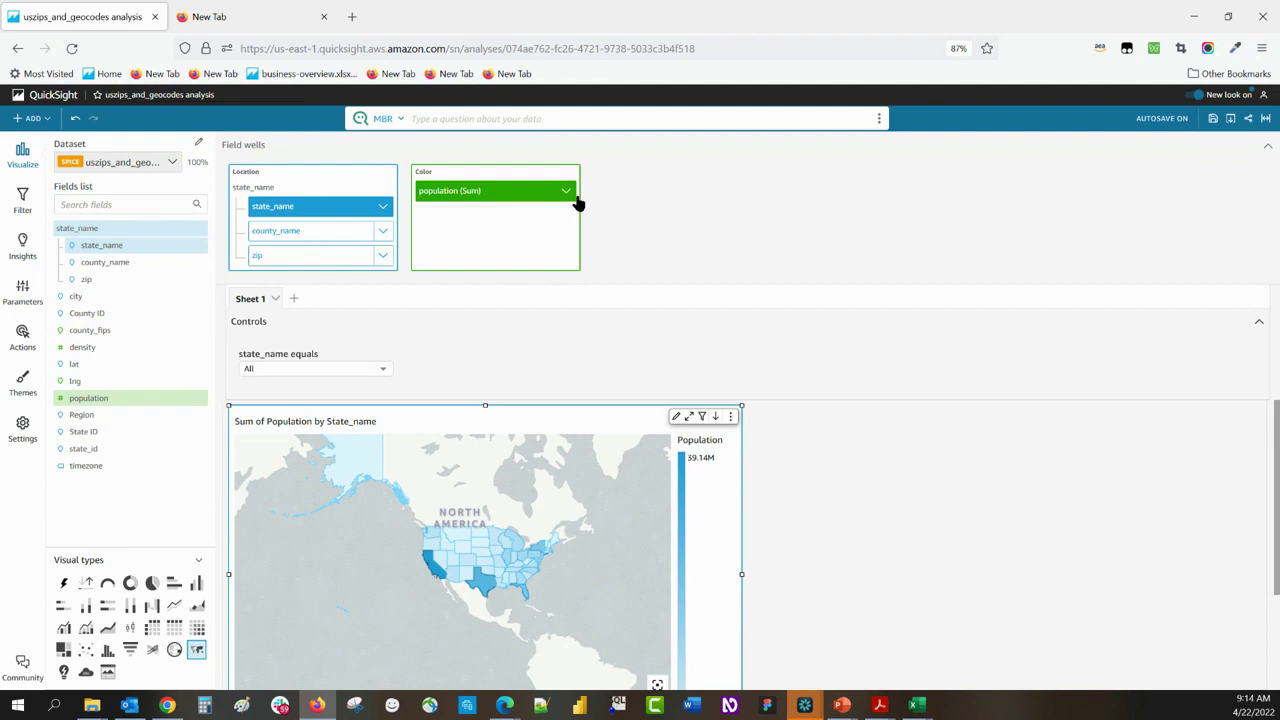
Add a pink background rule for population greater than 1000000, then clear the threshold value
{"action": "left_click", "coordinate": [566, 191]}
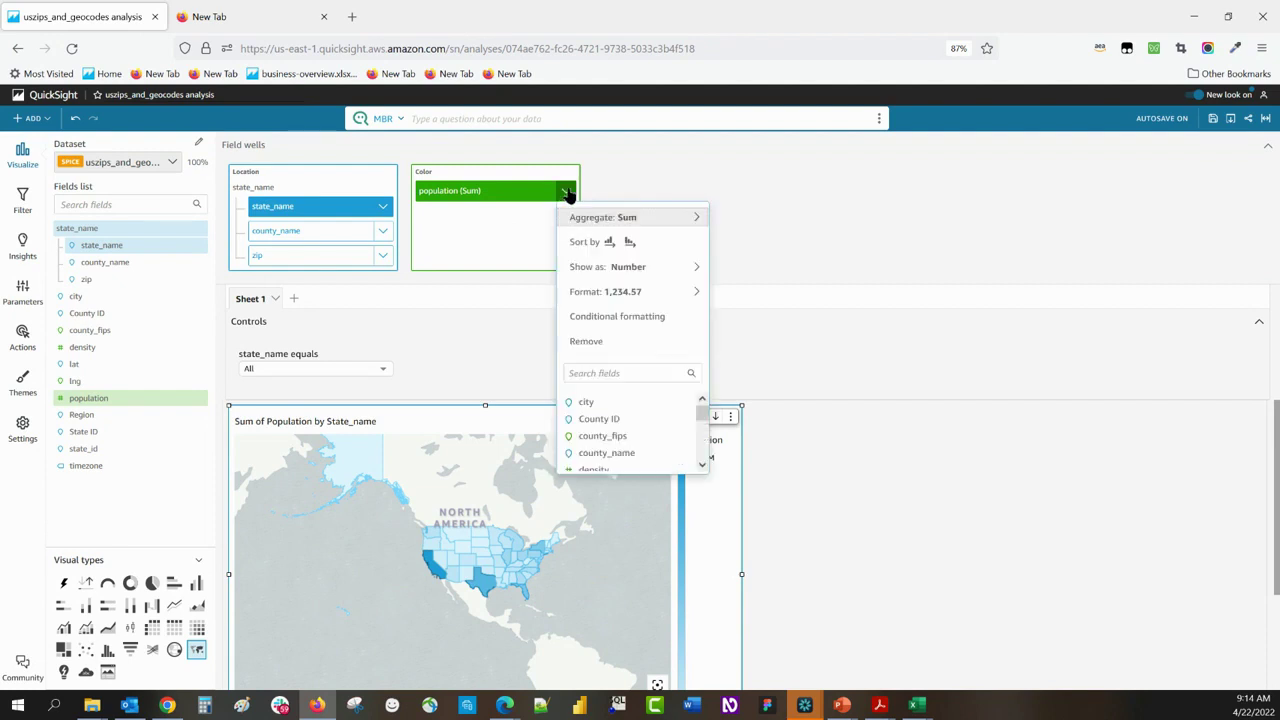
{"action": "left_click", "coordinate": [635, 316]}
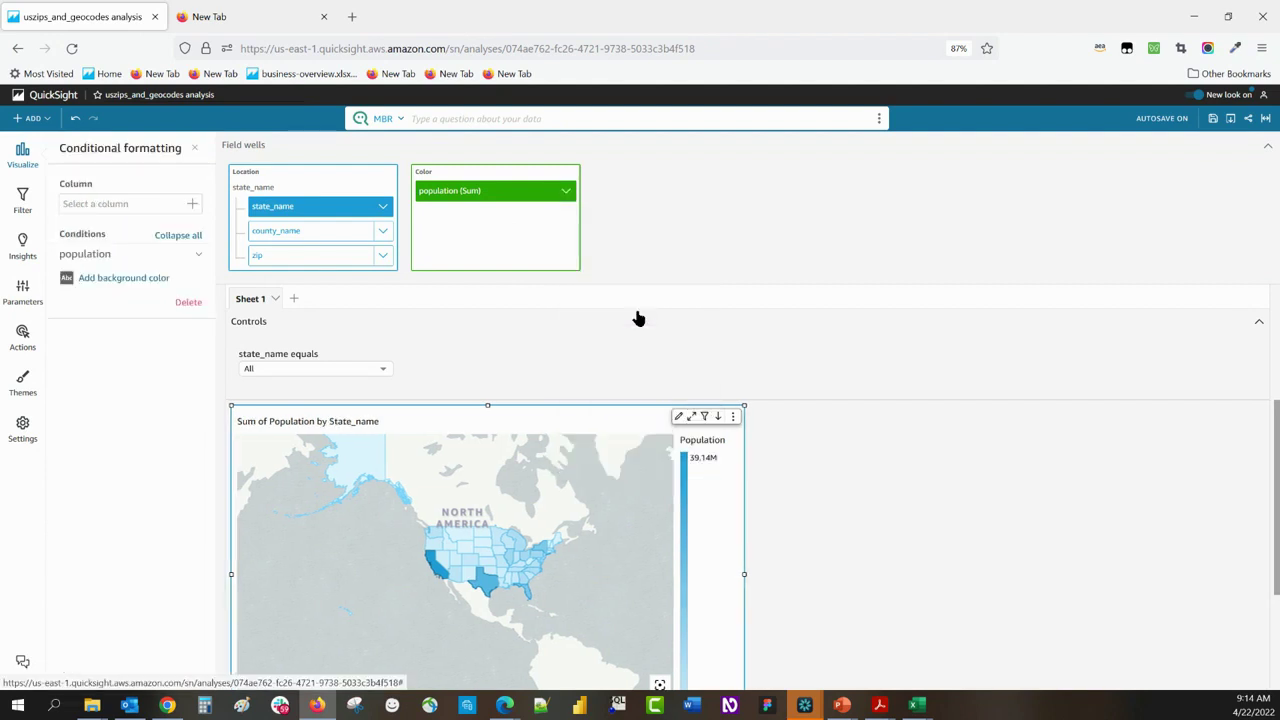
{"action": "left_click", "coordinate": [92, 282]}
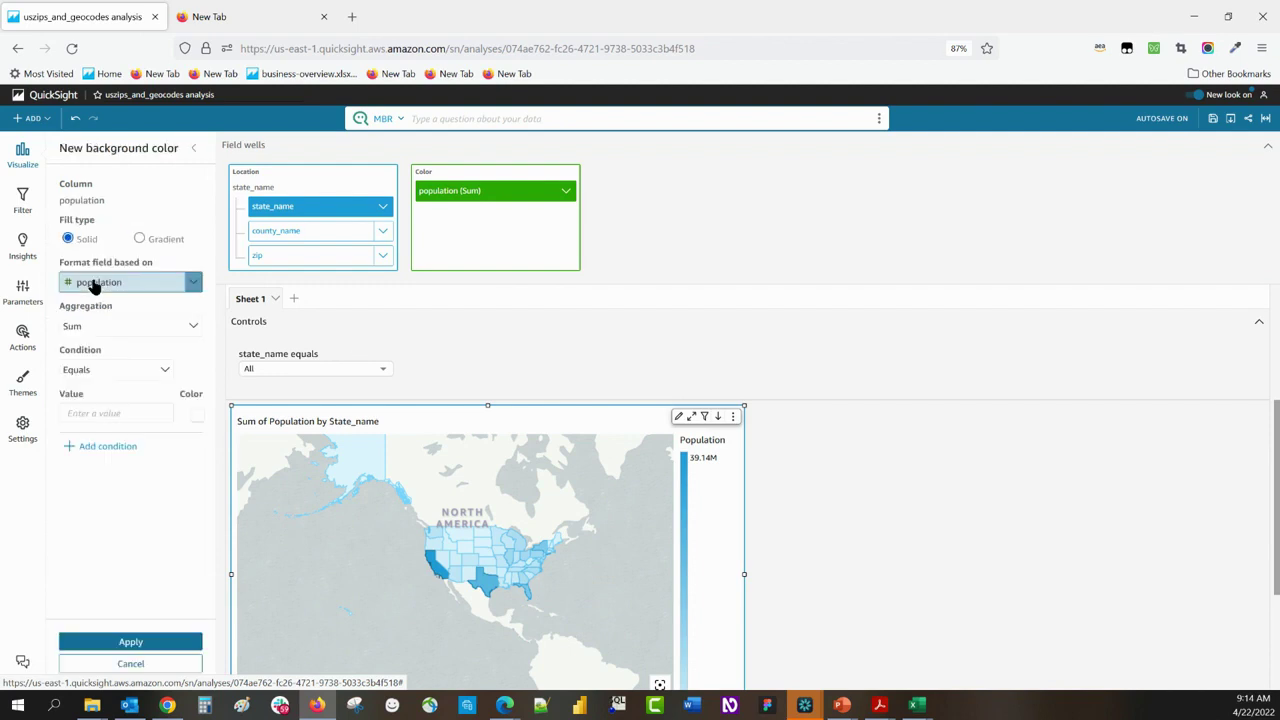
{"action": "left_click", "coordinate": [114, 373]}
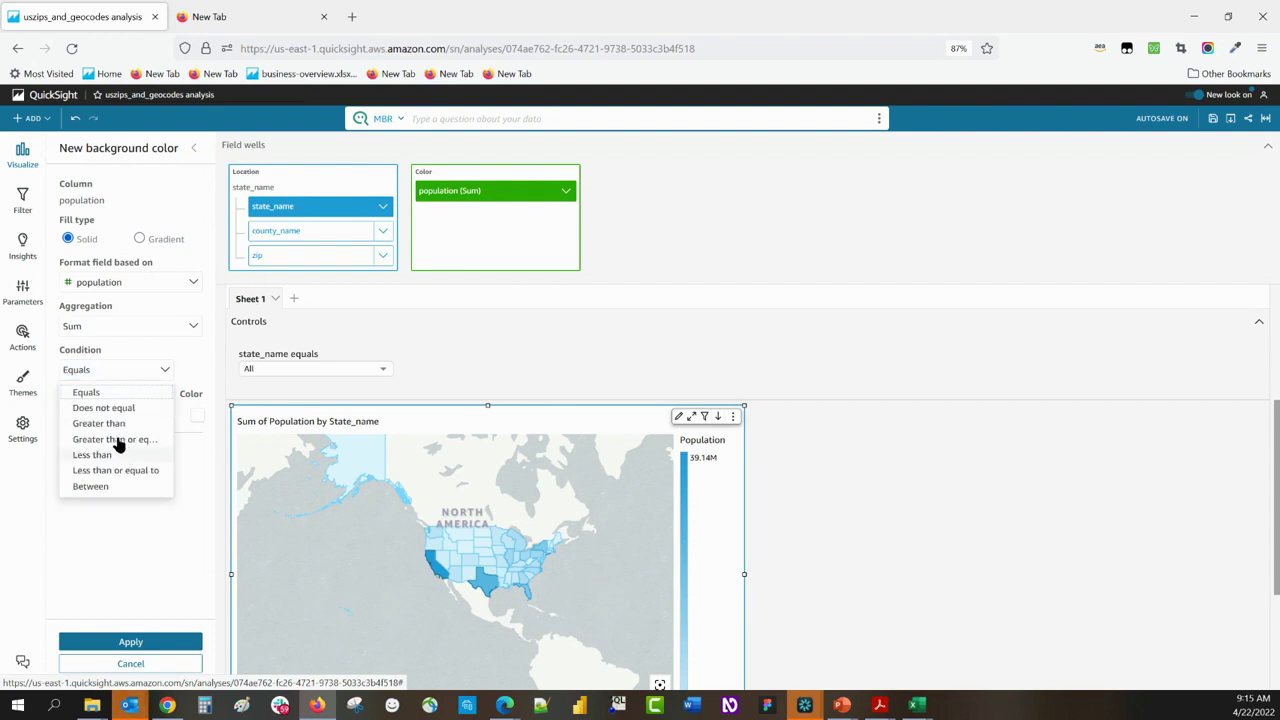
{"action": "left_click", "coordinate": [112, 423]}
{"action": "left_click", "coordinate": [107, 412]}
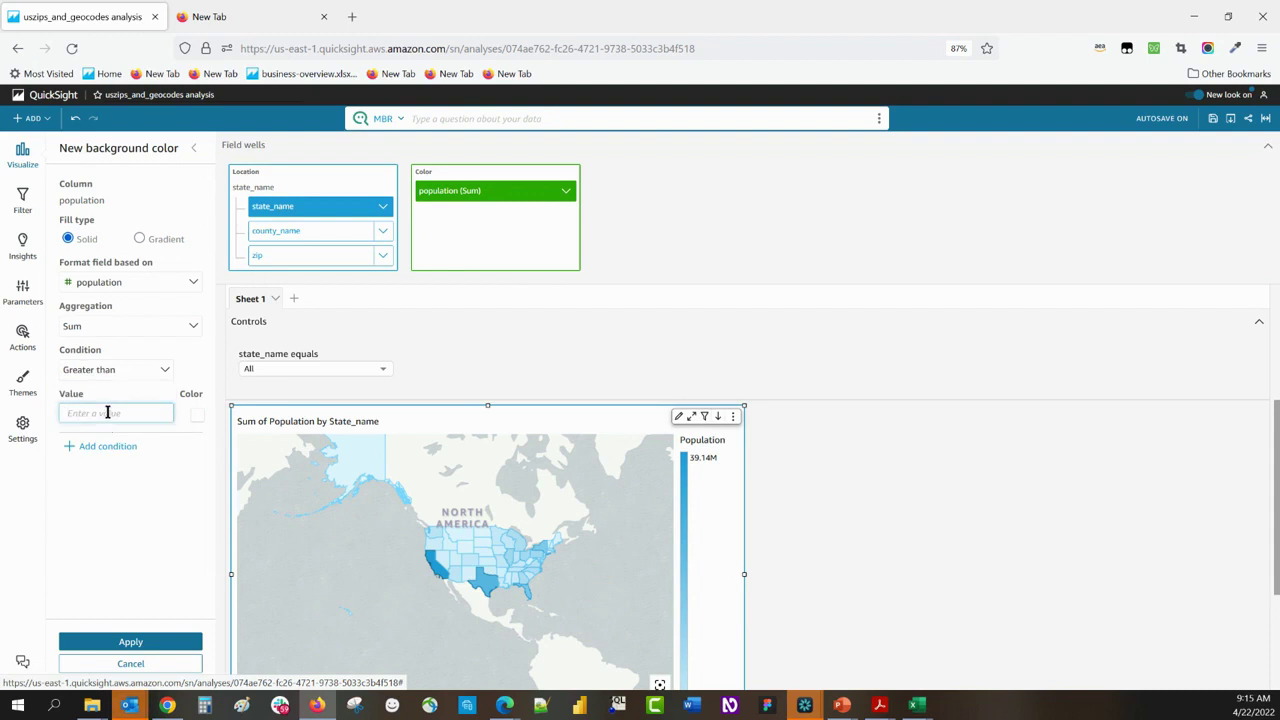
{"action": "type", "text": "1000000"}
{"action": "left_click", "coordinate": [196, 415]}
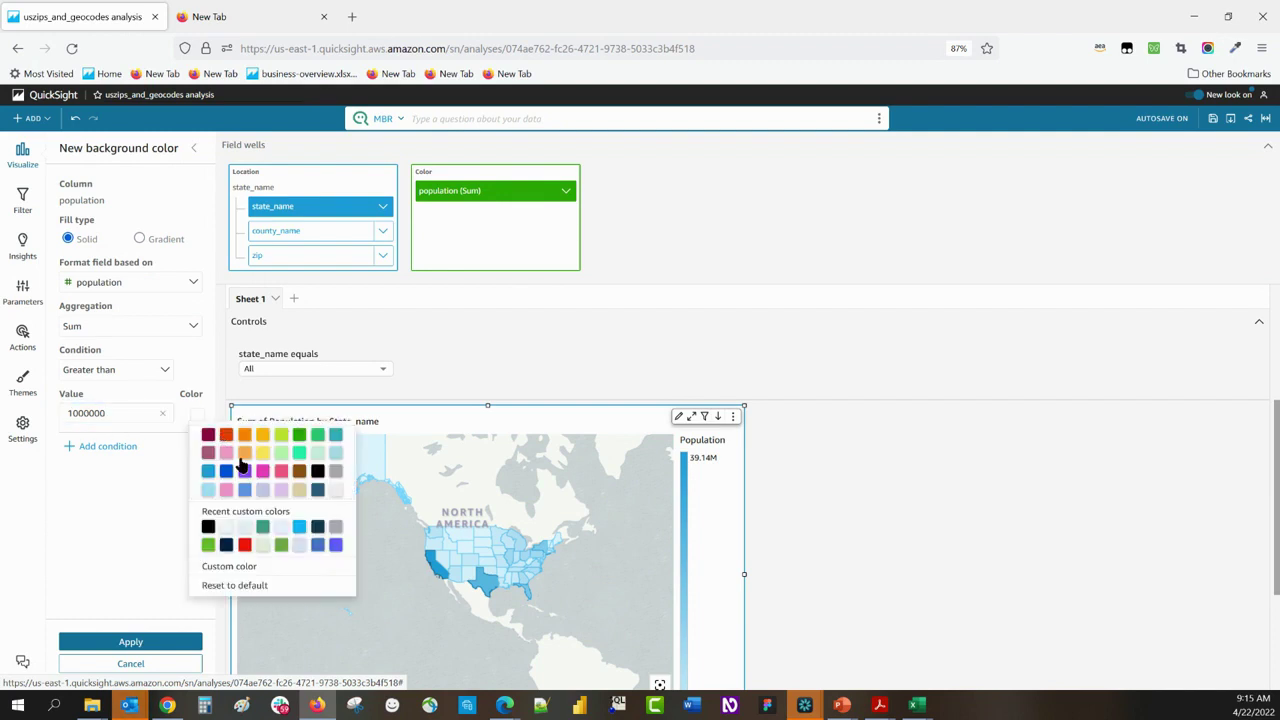
{"action": "left_click", "coordinate": [226, 453]}
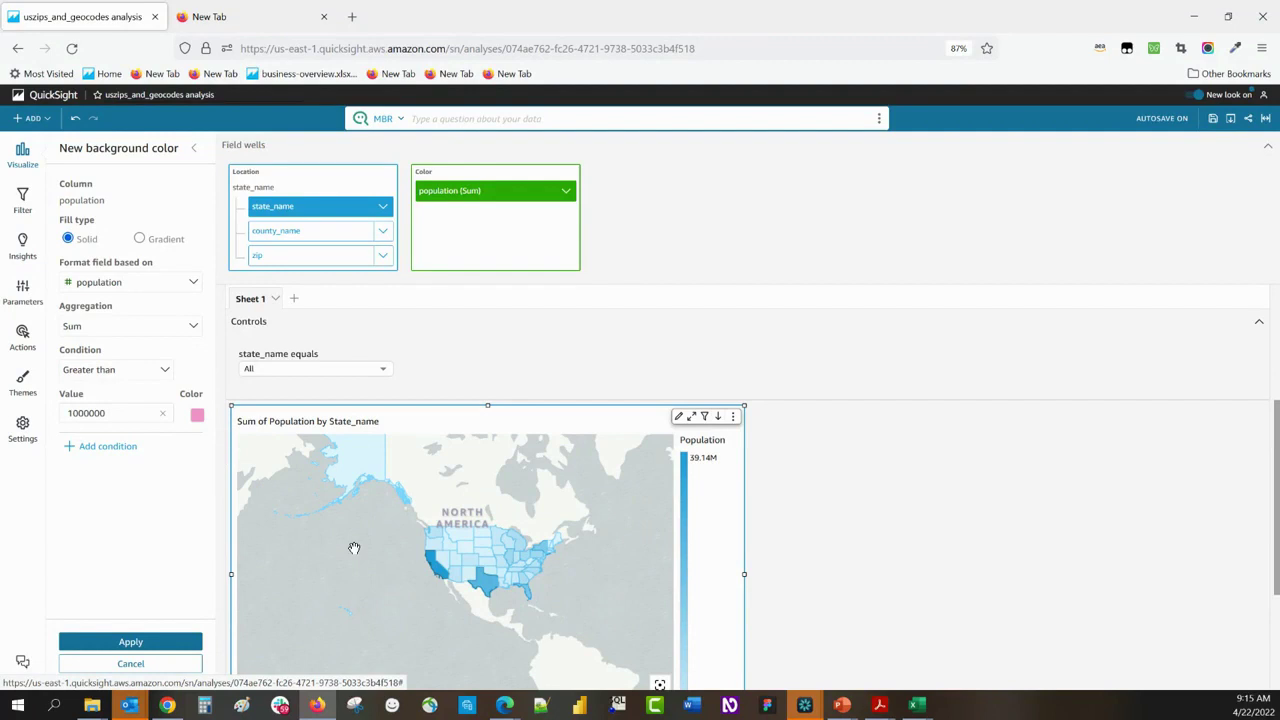
{"action": "left_click", "coordinate": [185, 643]}
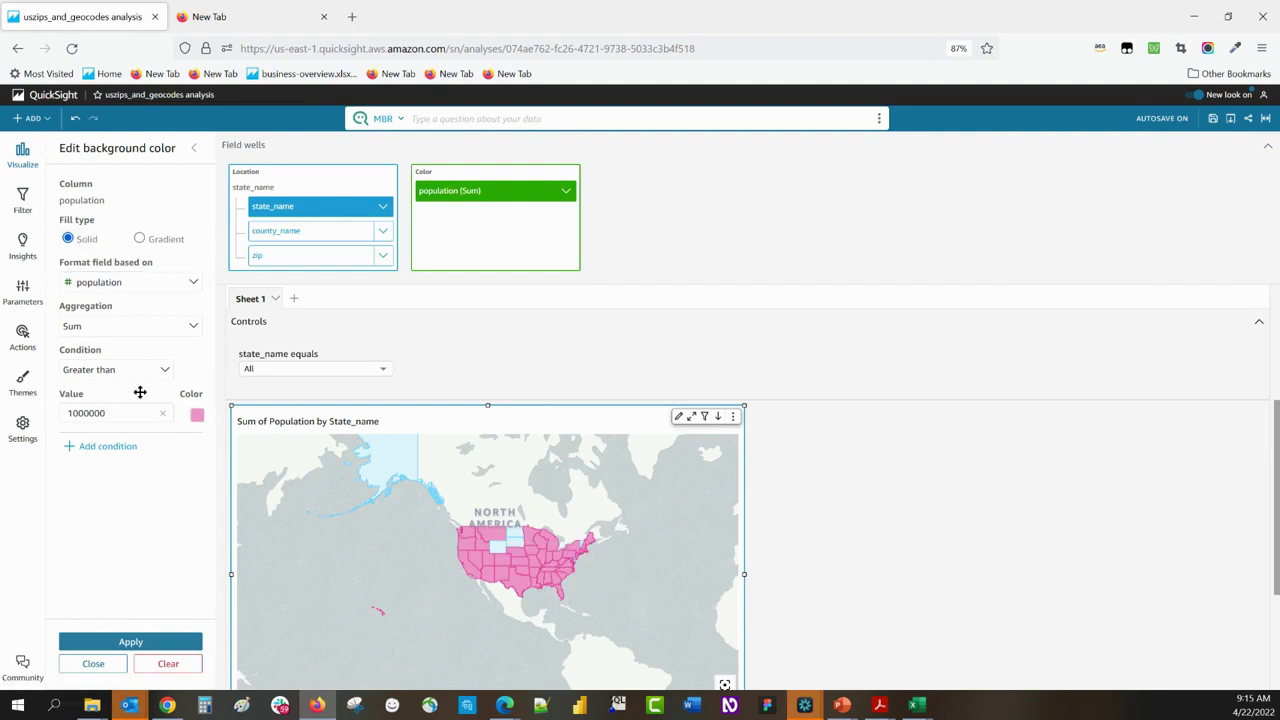
{"action": "left_click", "coordinate": [163, 414]}
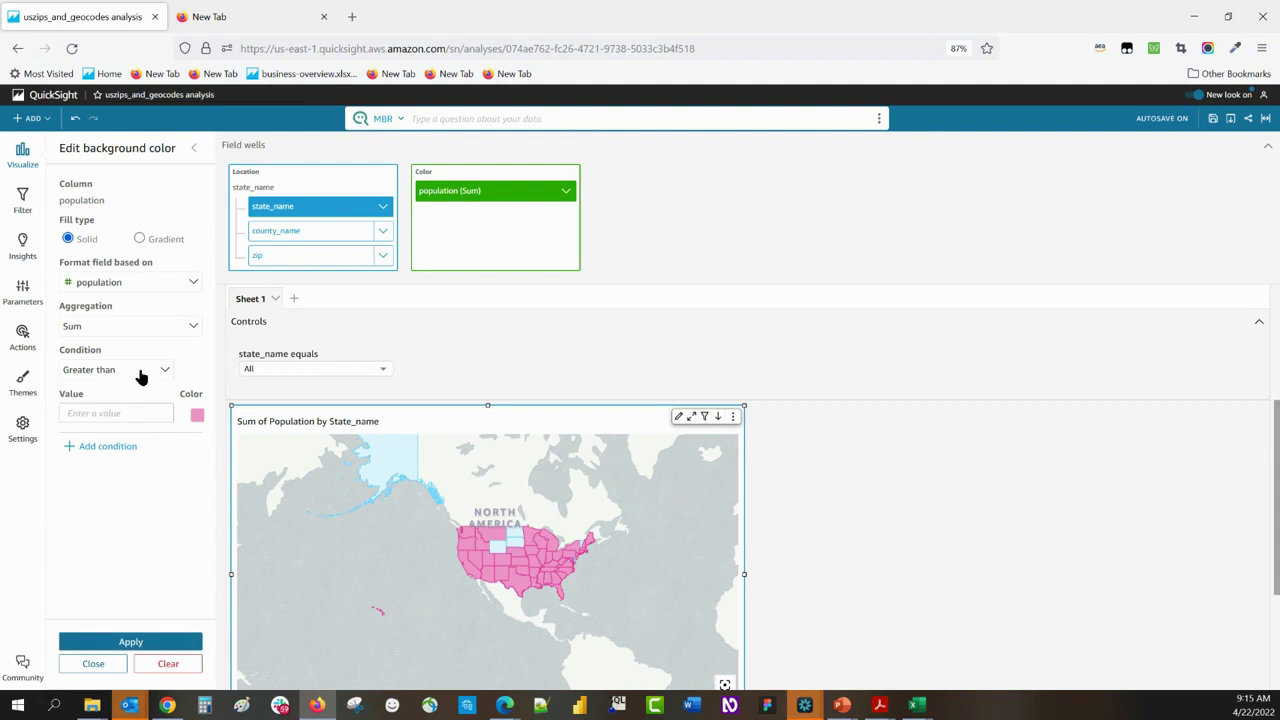
Replace the rule with a gradient fill whose highest-population colour is green
{"action": "left_click", "coordinate": [150, 665]}
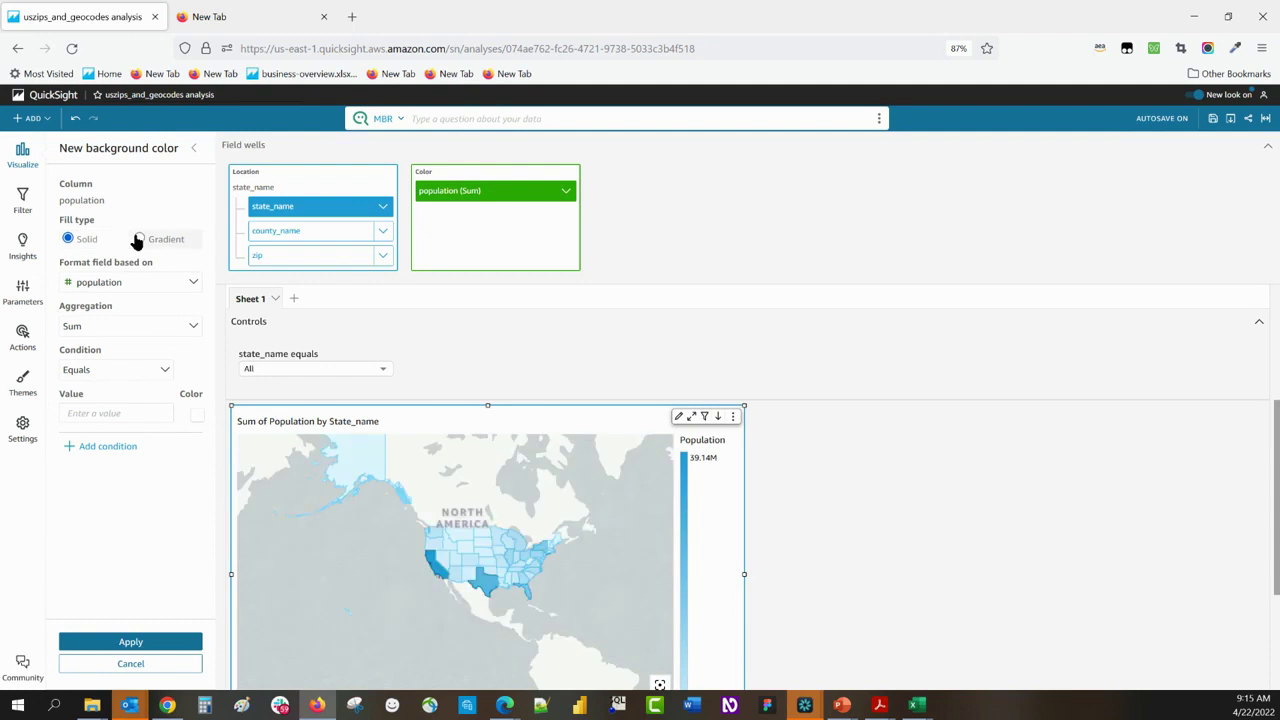
{"action": "left_click", "coordinate": [139, 240]}
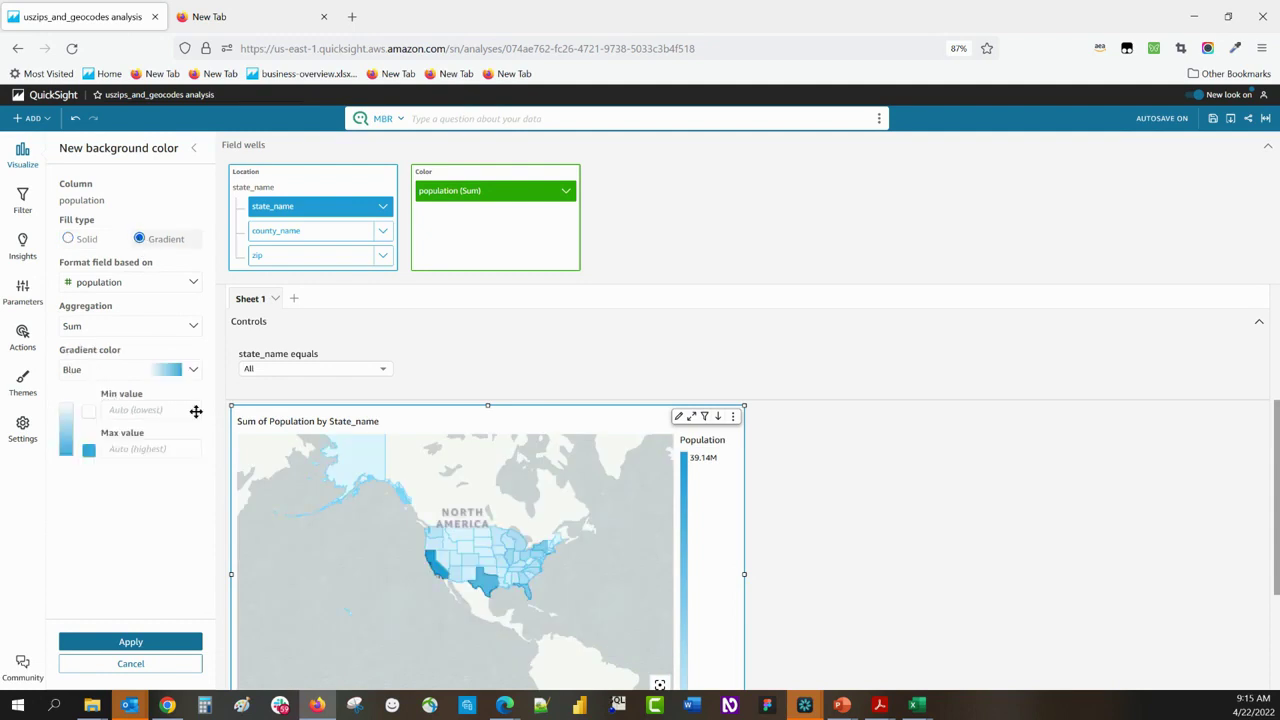
{"action": "left_click_drag", "start_coordinate": [383, 516], "coordinate": [383, 574]}
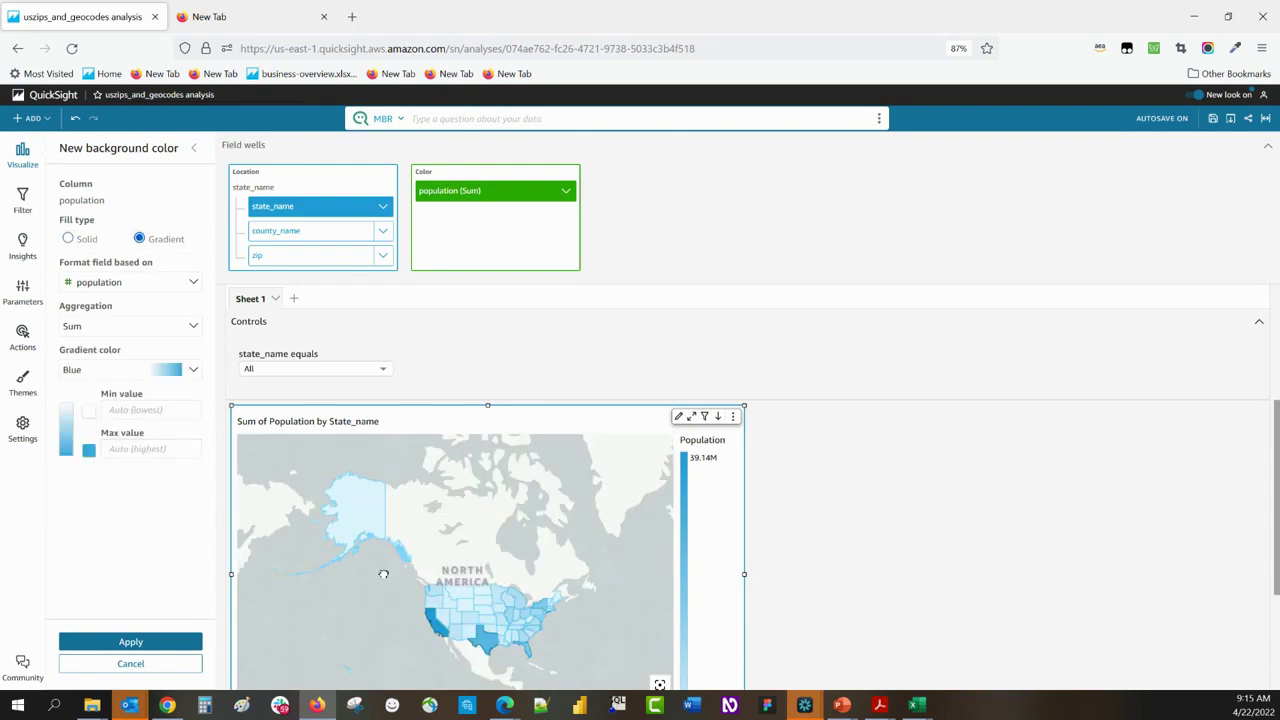
{"action": "left_click", "coordinate": [90, 451]}
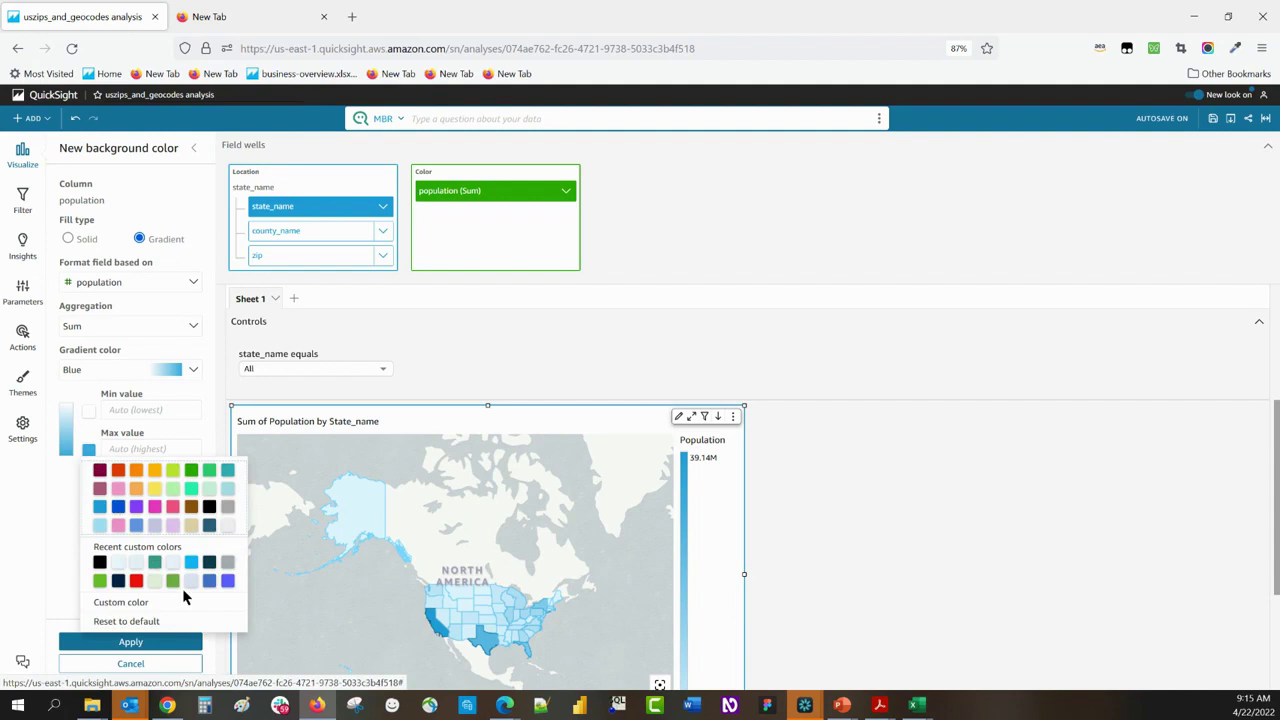
{"action": "left_click", "coordinate": [173, 580]}
{"action": "left_click", "coordinate": [129, 643]}
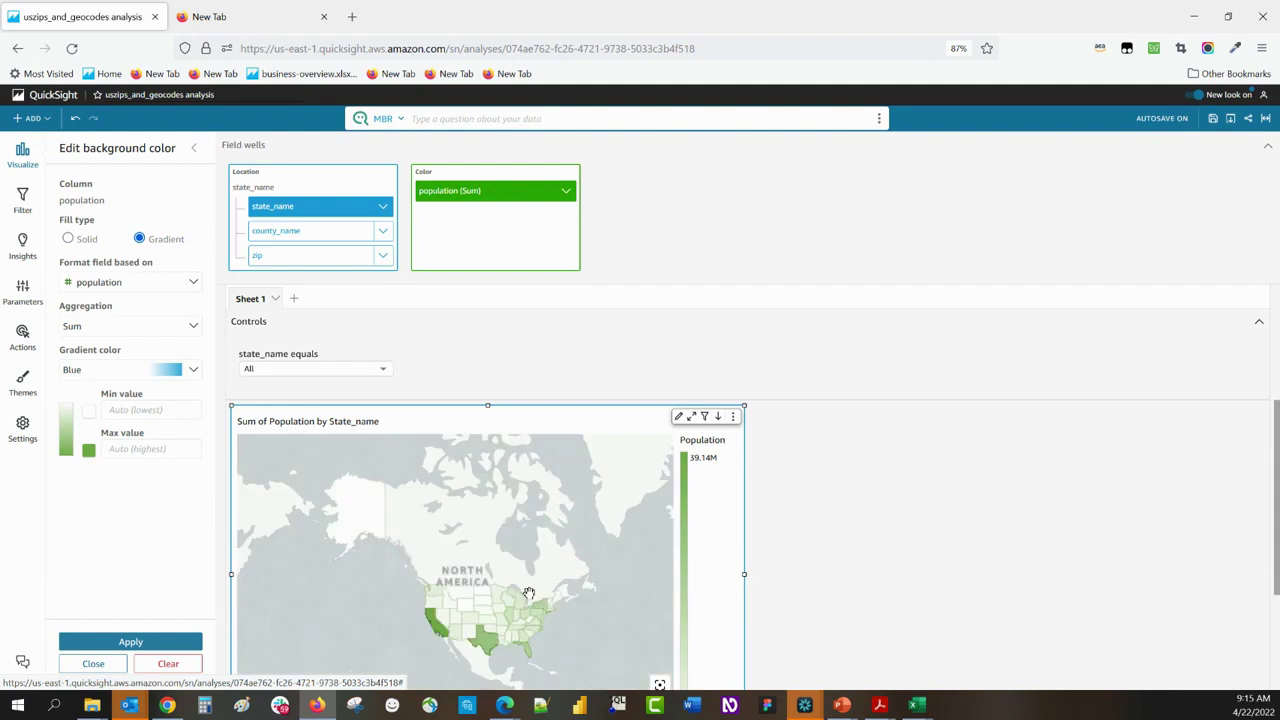
{"action": "left_click_drag", "start_coordinate": [553, 559], "coordinate": [514, 555]}
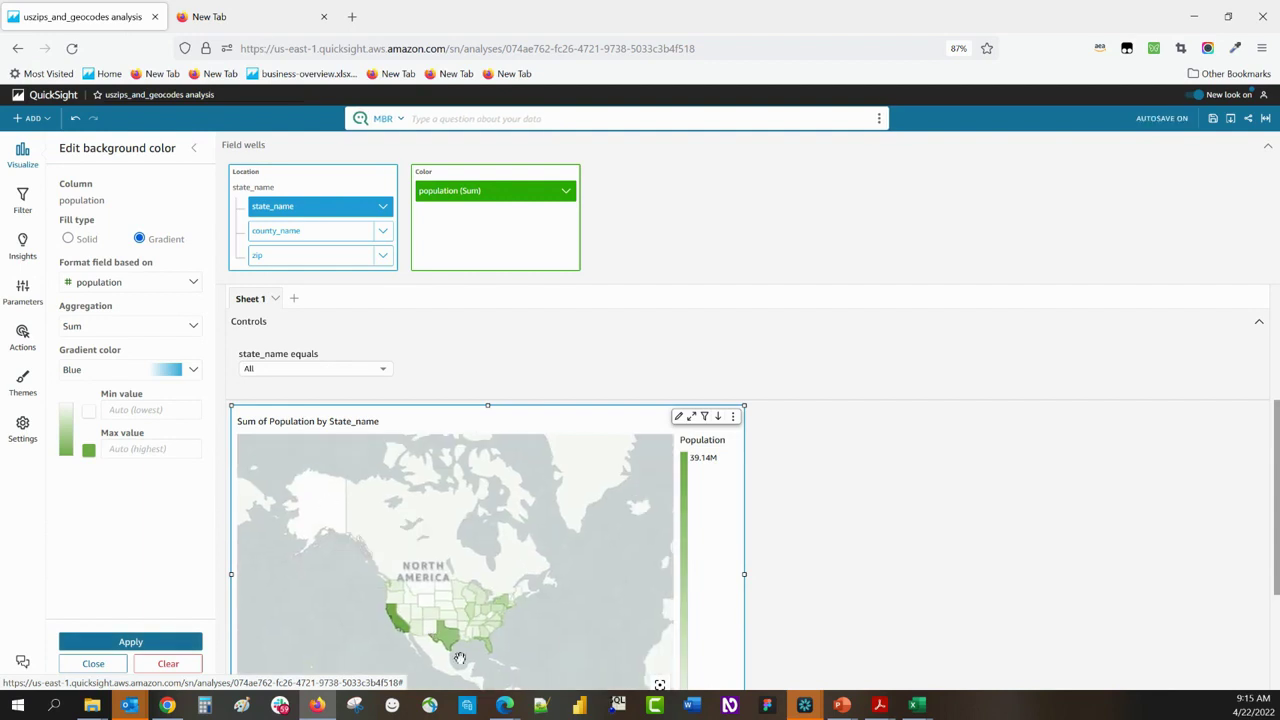
{"action": "mouse_move", "coordinate": [449, 648]}
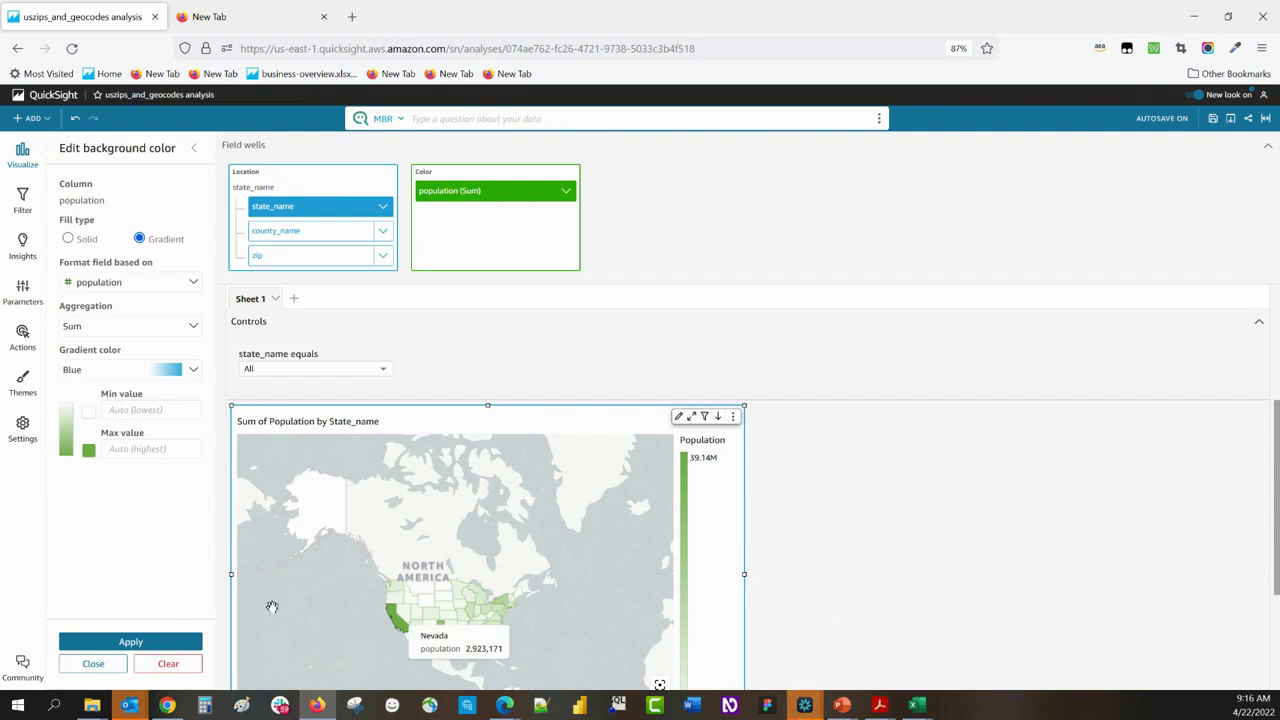
Close the formatting panes, go to Analyses from the start page, and start a new analysis
{"action": "left_click", "coordinate": [106, 664]}
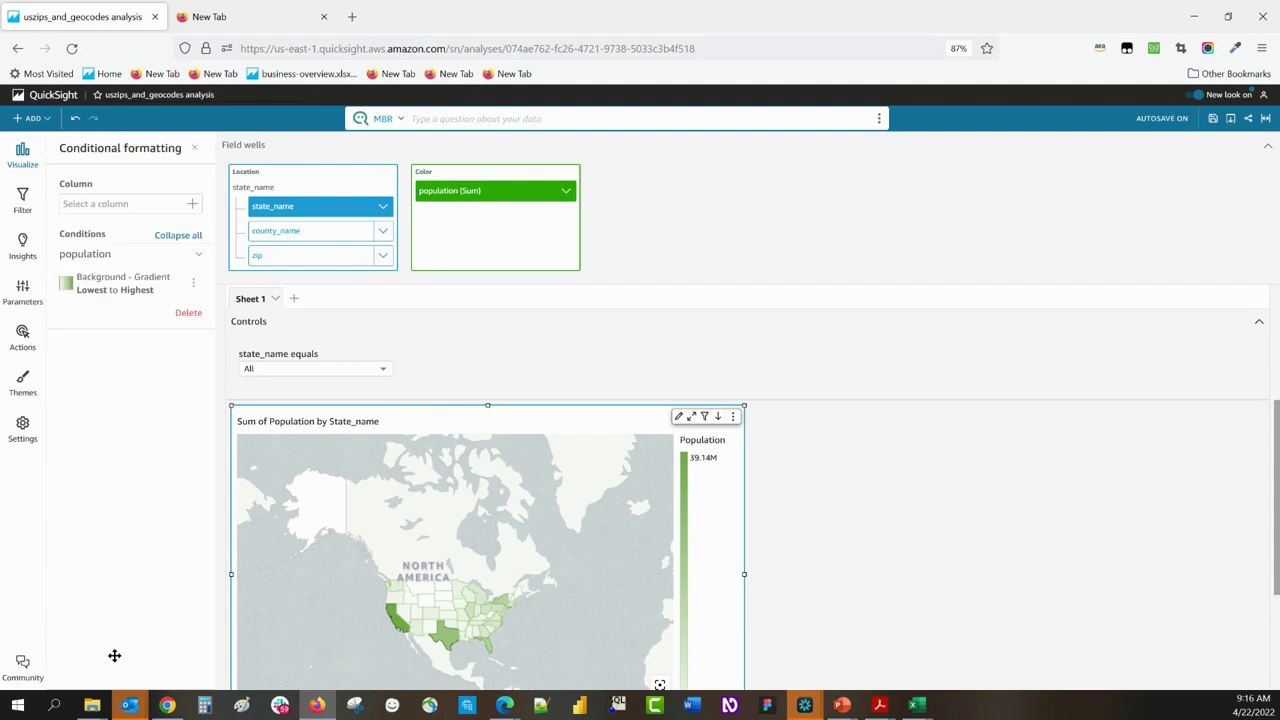
{"action": "left_click", "coordinate": [5, 147]}
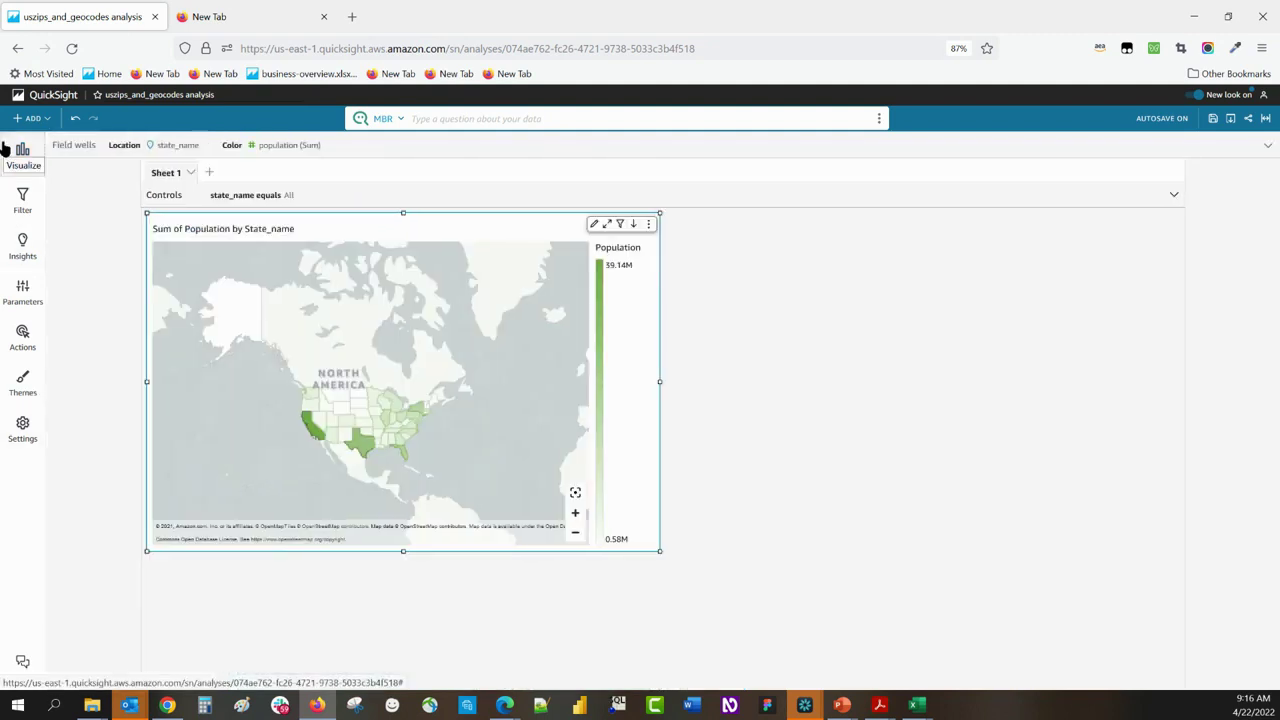
{"action": "left_click", "coordinate": [5, 147]}
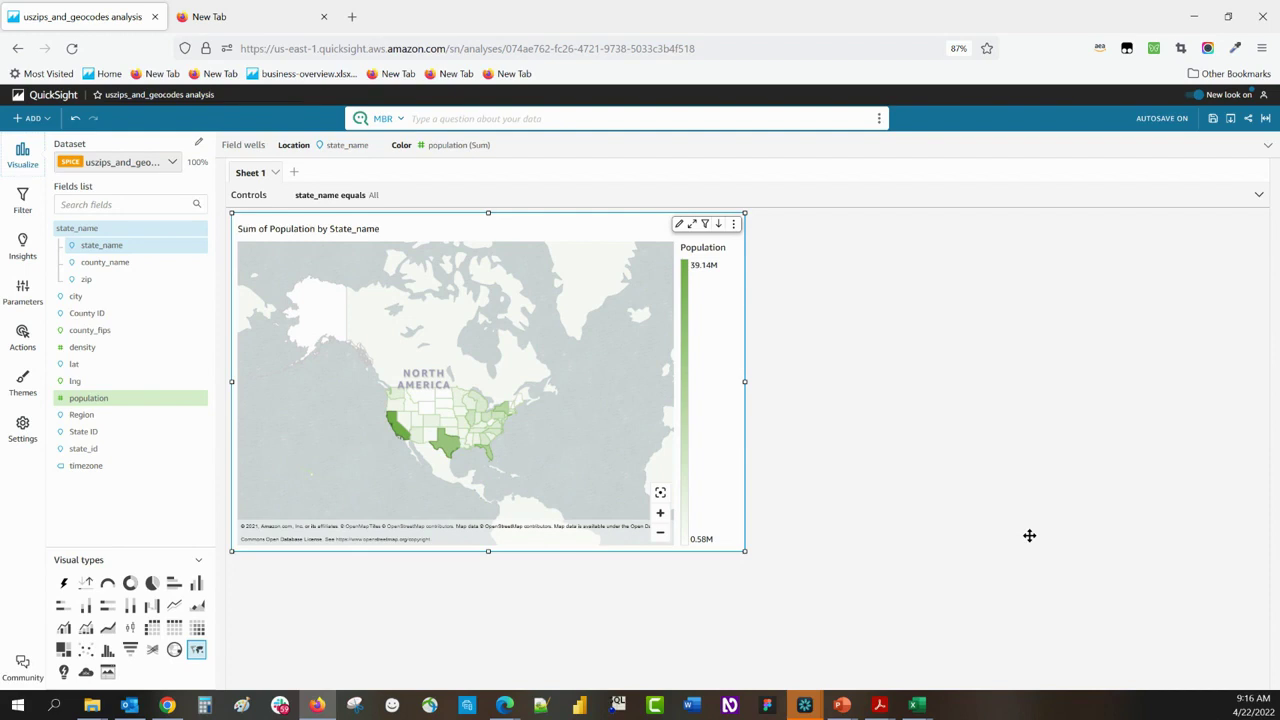
{"action": "left_click", "coordinate": [22, 102]}
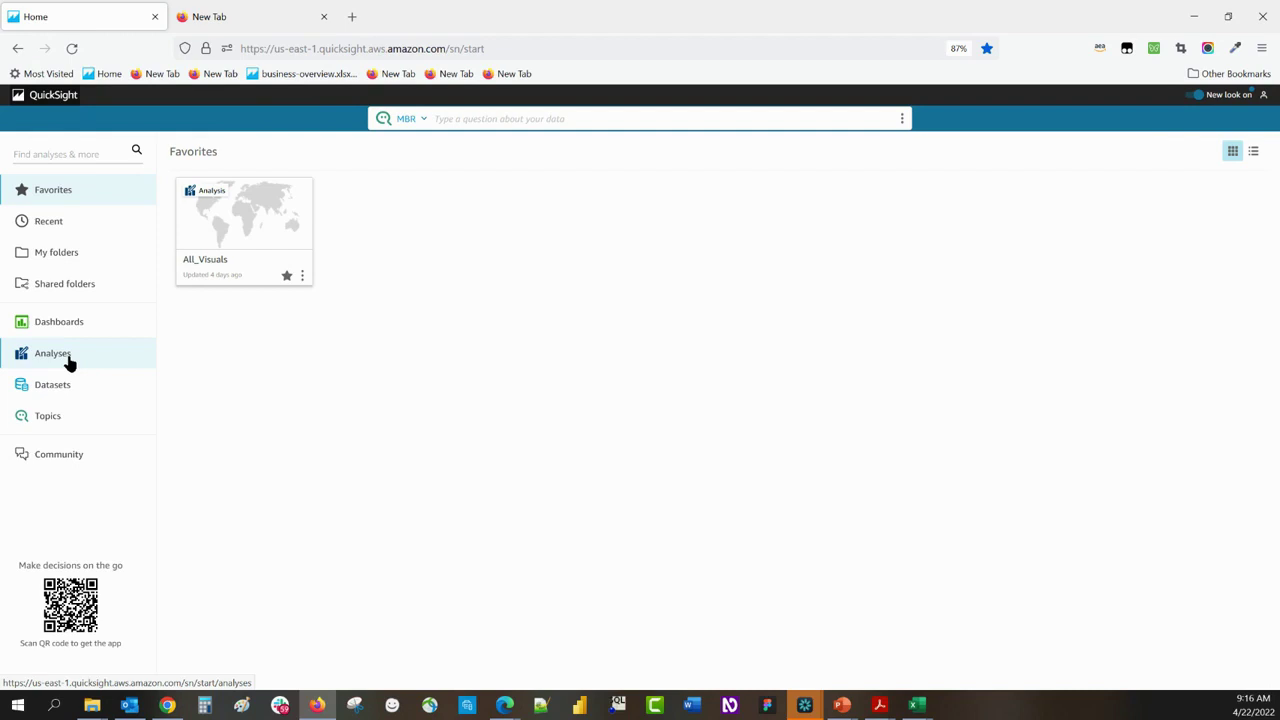
{"action": "left_click", "coordinate": [68, 363]}
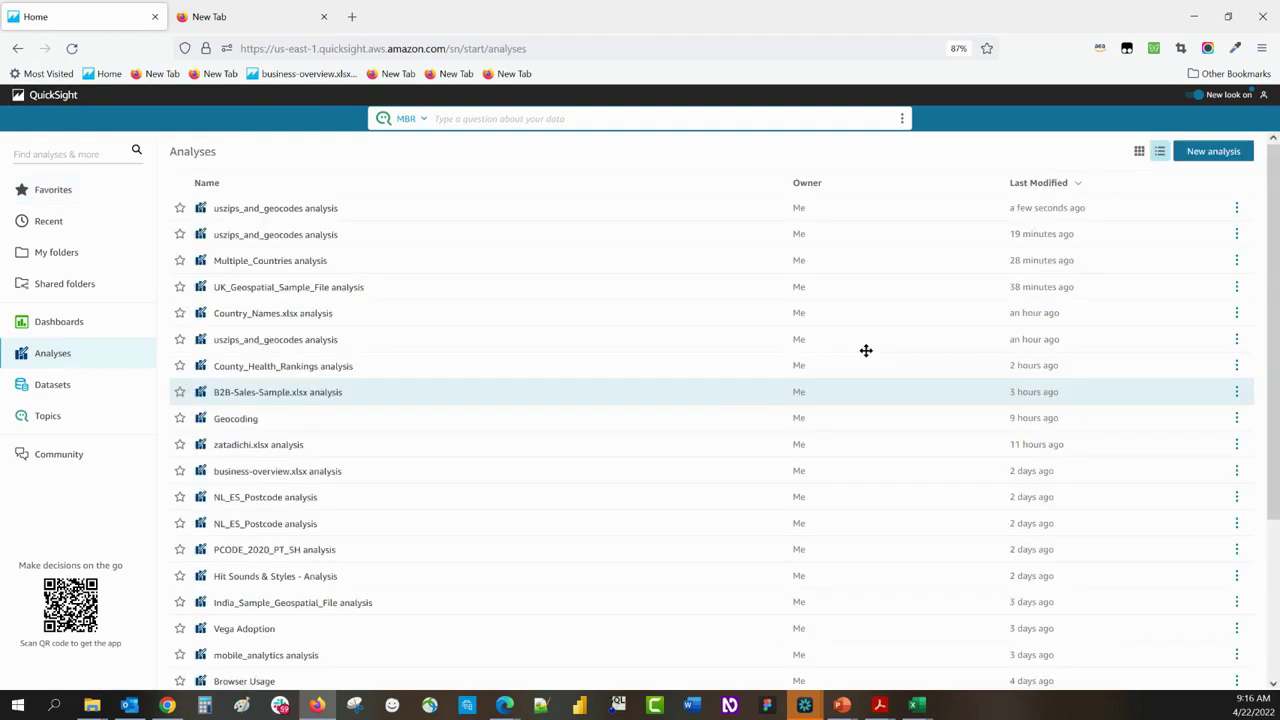
{"action": "left_click", "coordinate": [1206, 152]}
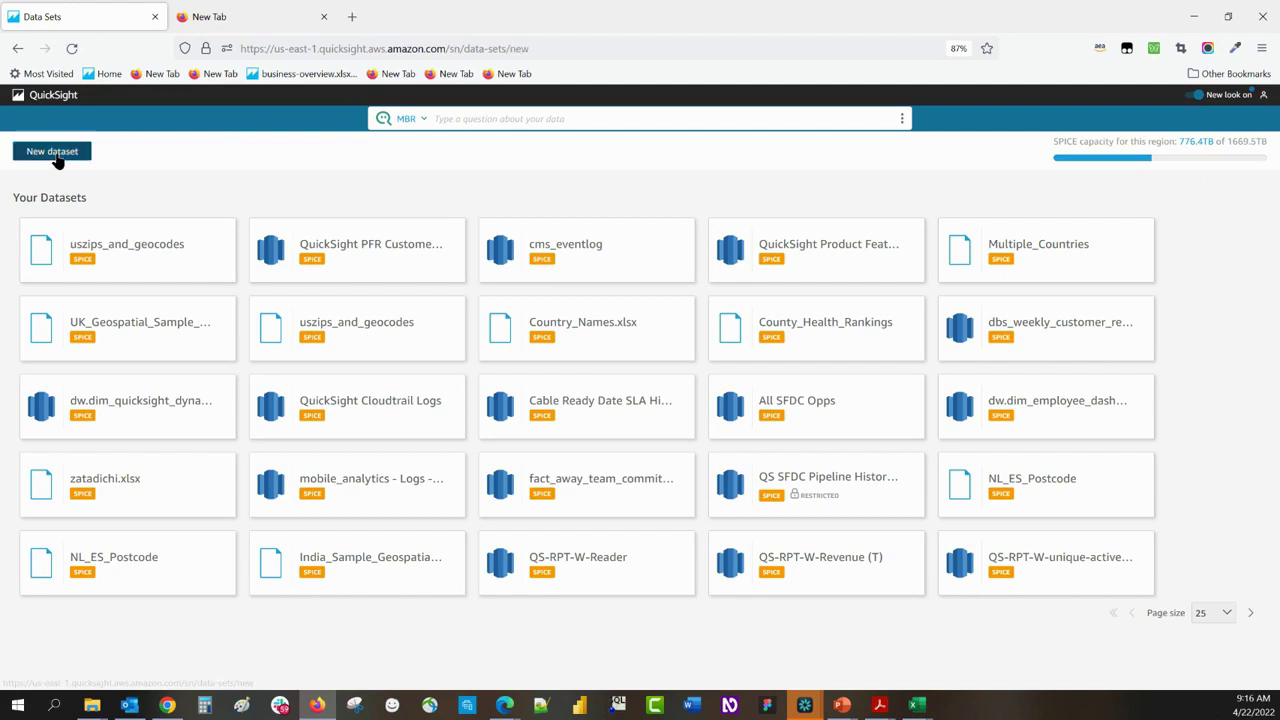
Upload the UK_Geospatial_Sample_File workbook, choose Sheet1, and open it for data preparation
{"action": "left_click", "coordinate": [55, 155]}
{"action": "left_click", "coordinate": [169, 272]}
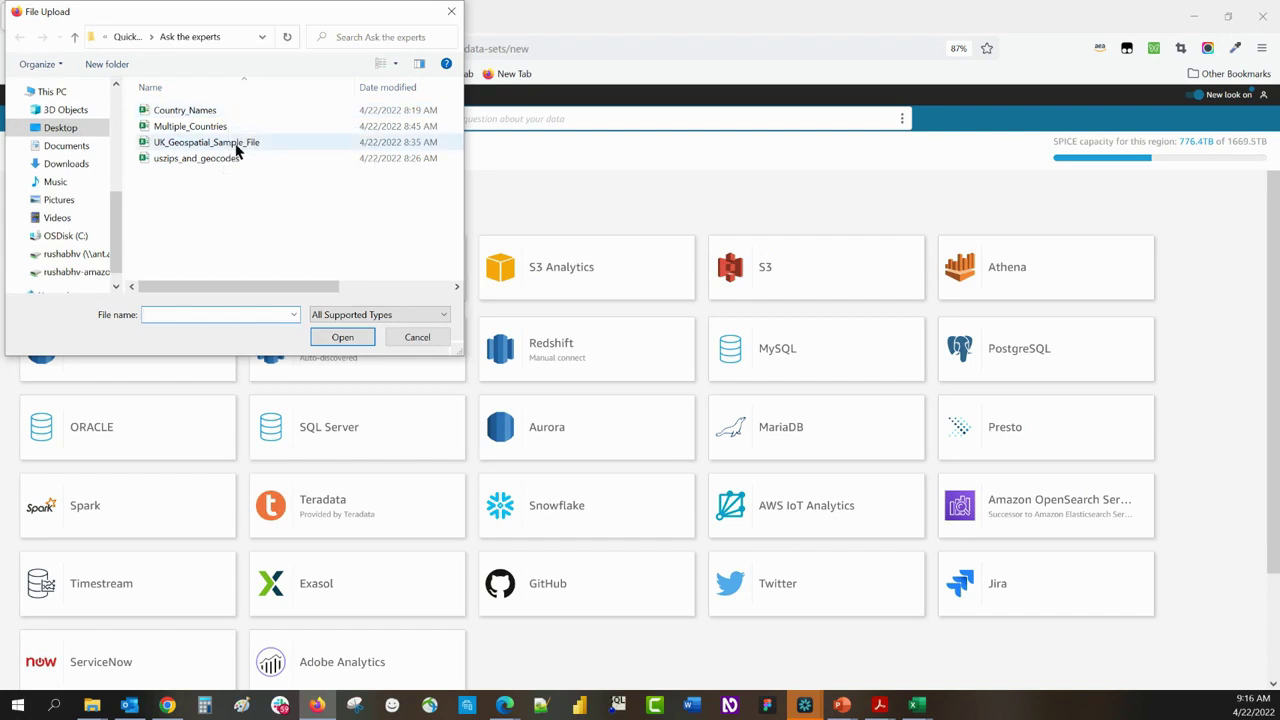
{"action": "left_click", "coordinate": [237, 146]}
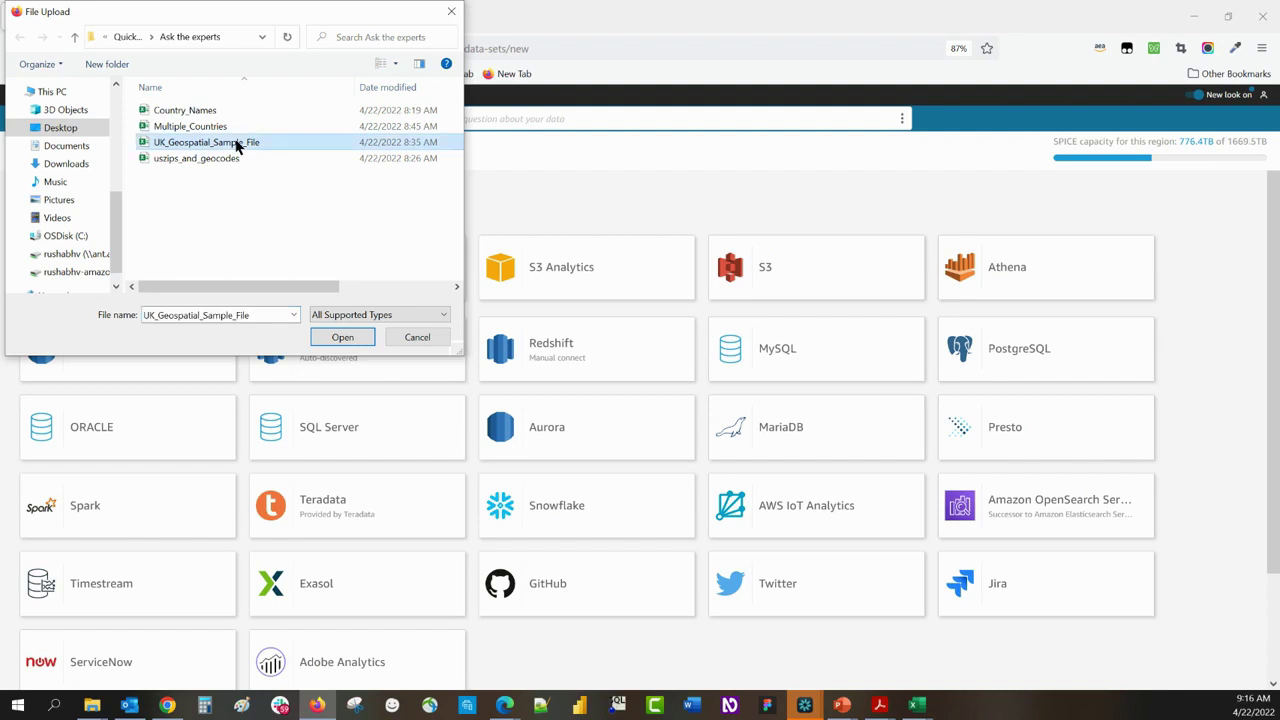
{"action": "left_click", "coordinate": [340, 338]}
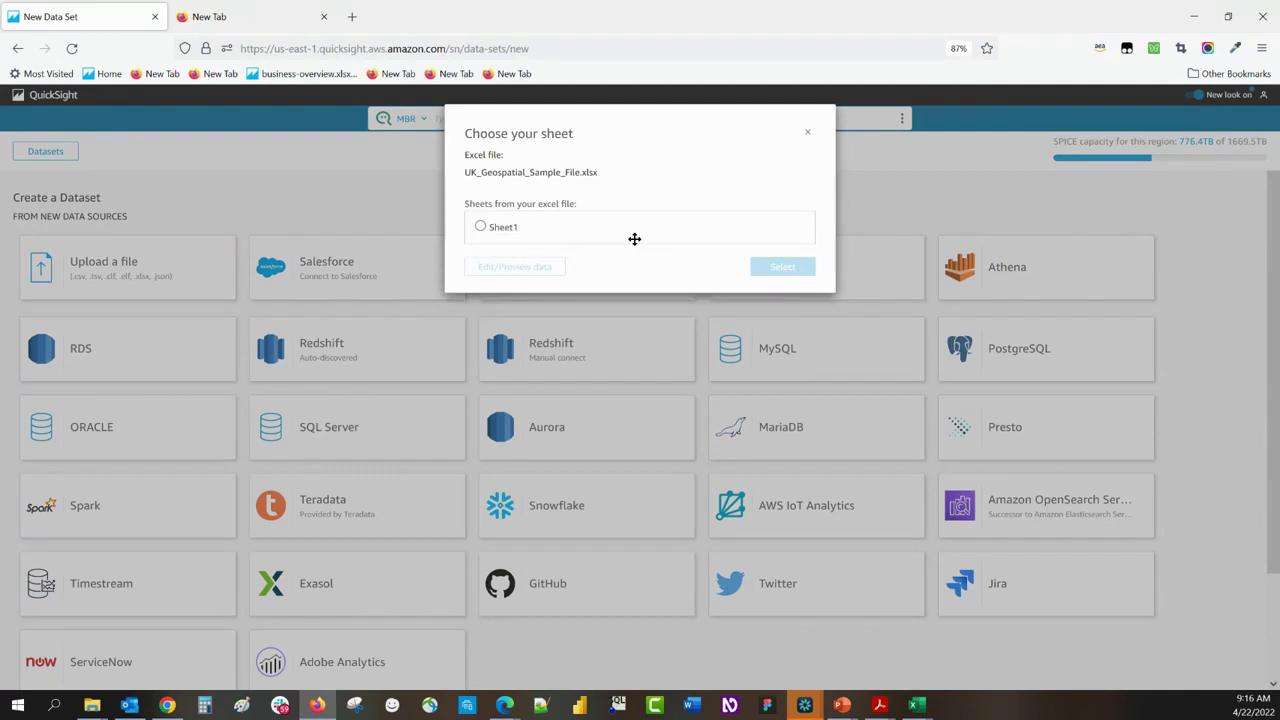
{"action": "left_click", "coordinate": [492, 227]}
{"action": "left_click", "coordinate": [782, 267]}
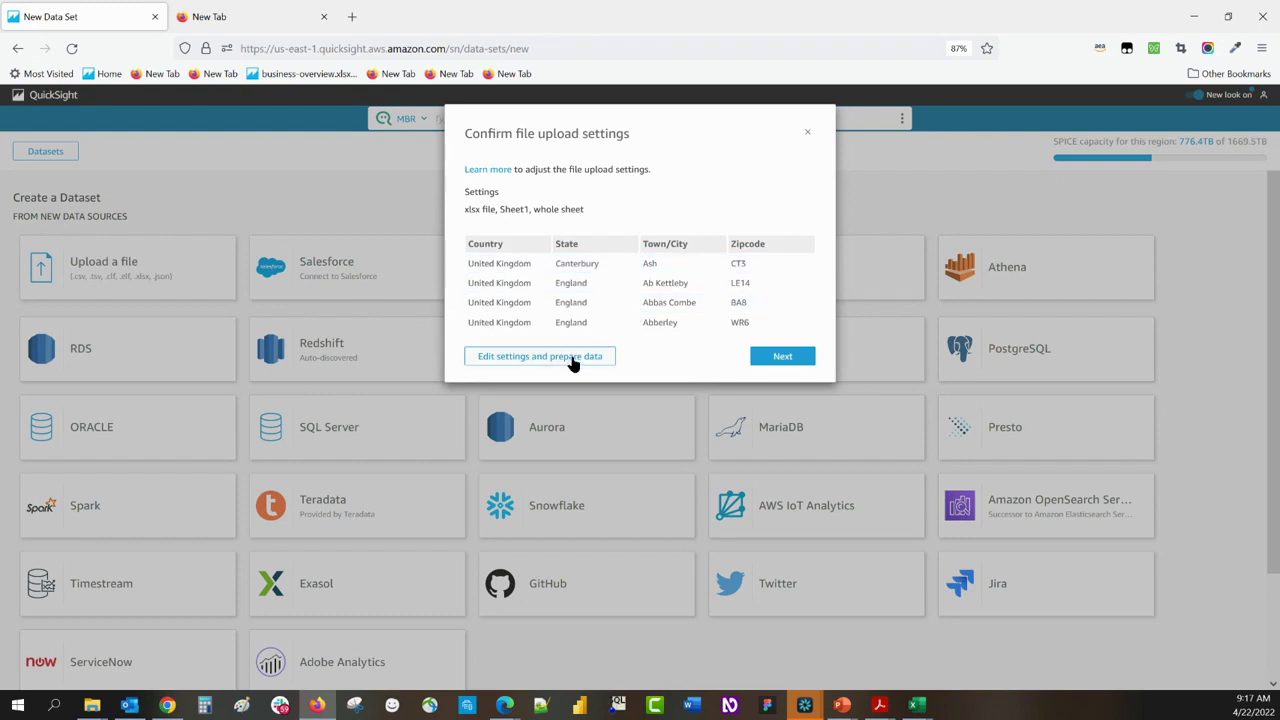
{"action": "left_click", "coordinate": [572, 360]}
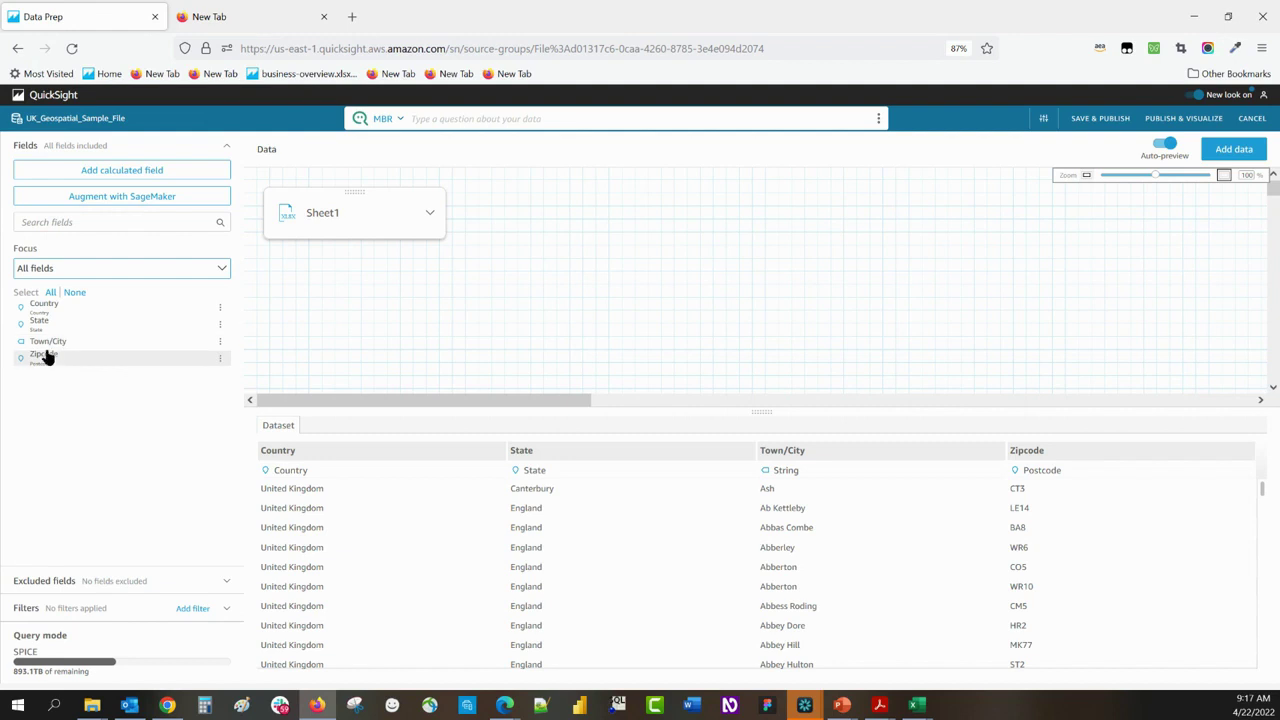
Change the Town/City field's data type to City
{"action": "left_click", "coordinate": [219, 342]}
{"action": "mouse_move", "coordinate": [287, 425]}
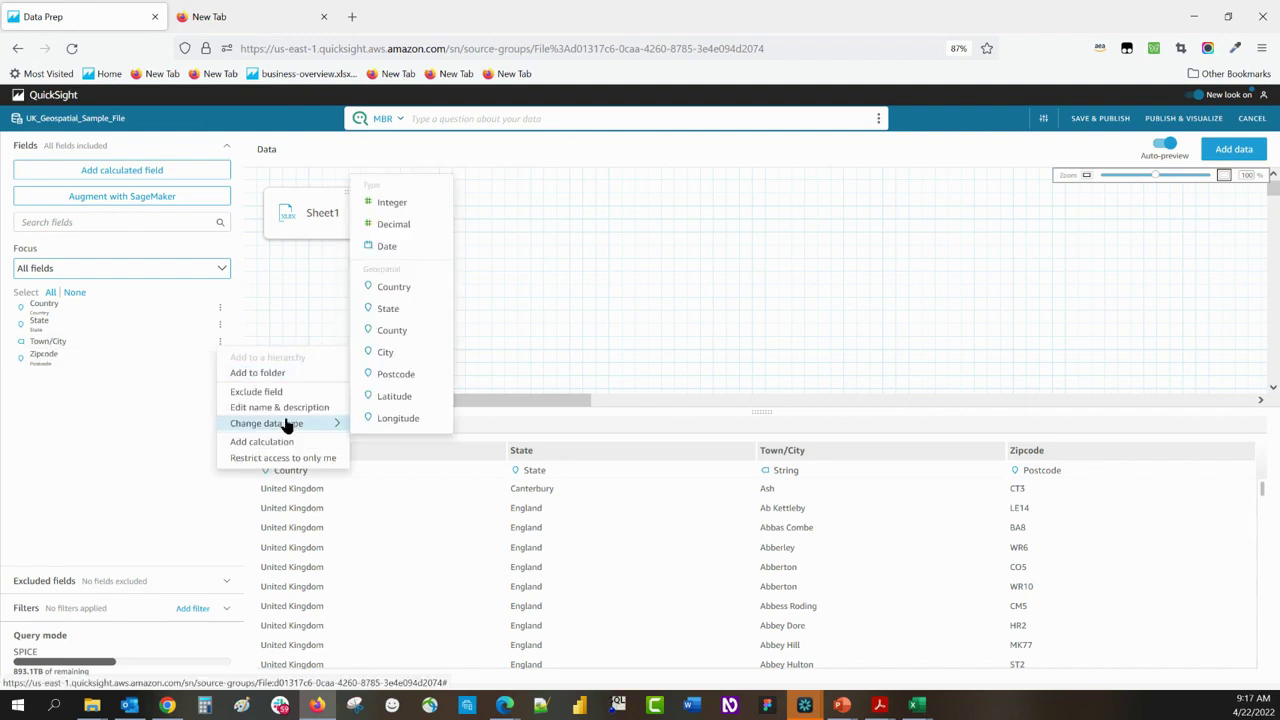
{"action": "left_click", "coordinate": [390, 355]}
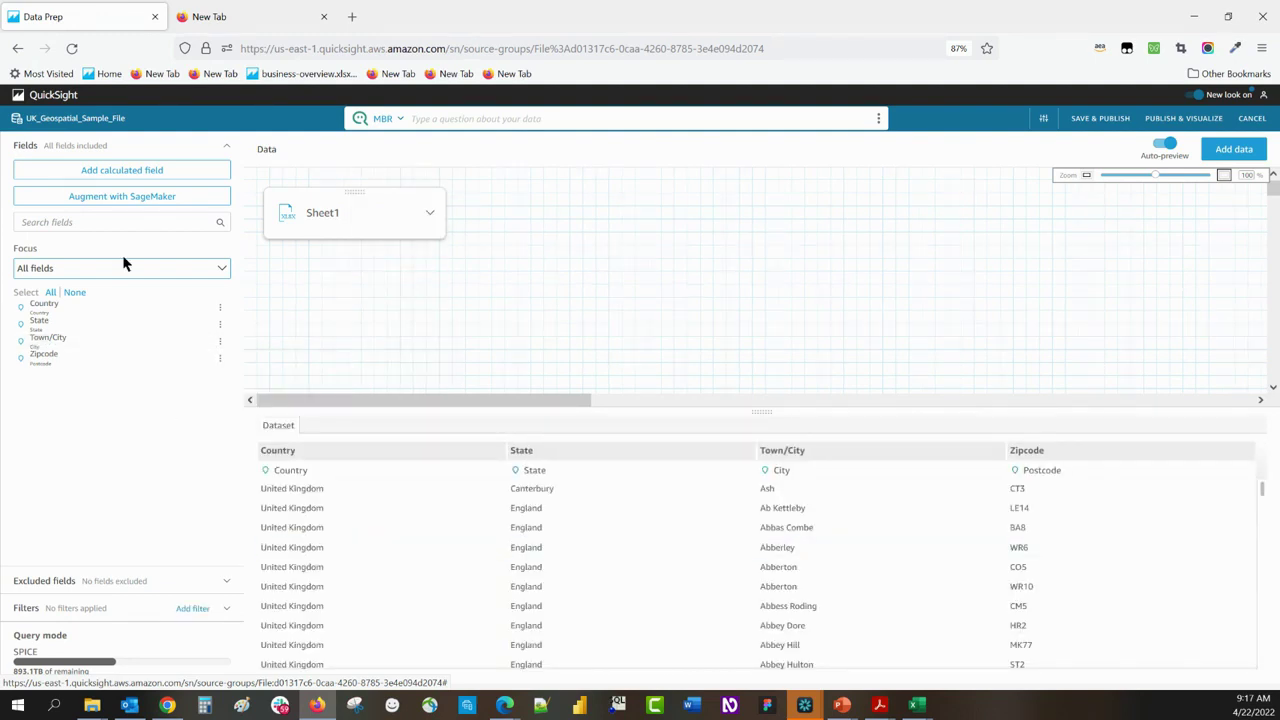
Create a new single-country geospatial hierarchy for United Kingdom from the Country field
{"action": "left_click", "coordinate": [220, 308]}
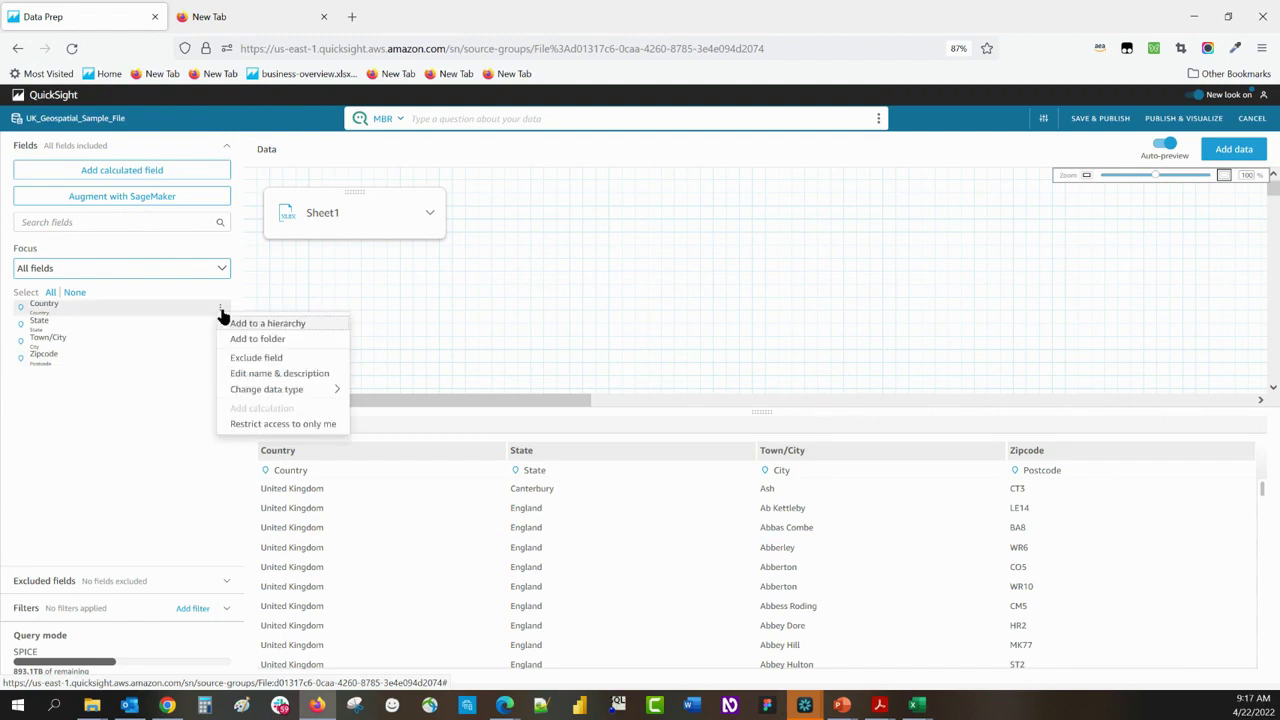
{"action": "left_click", "coordinate": [242, 324]}
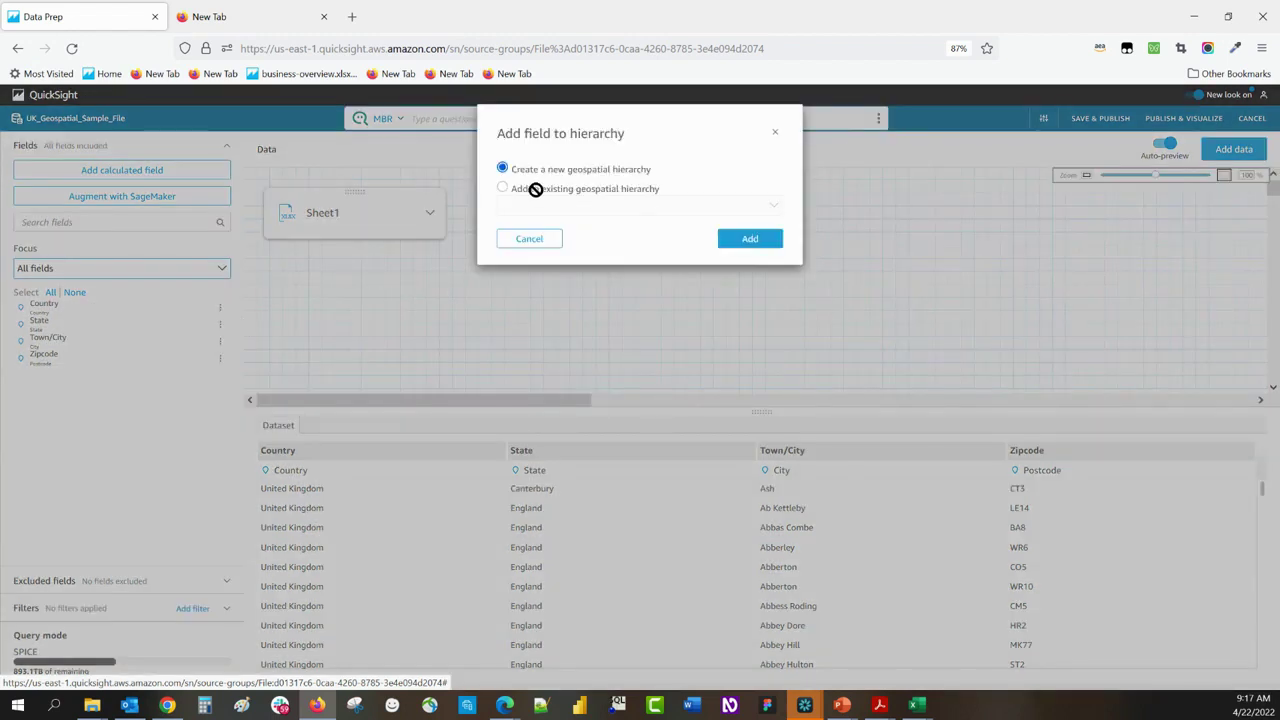
{"action": "left_click", "coordinate": [726, 243]}
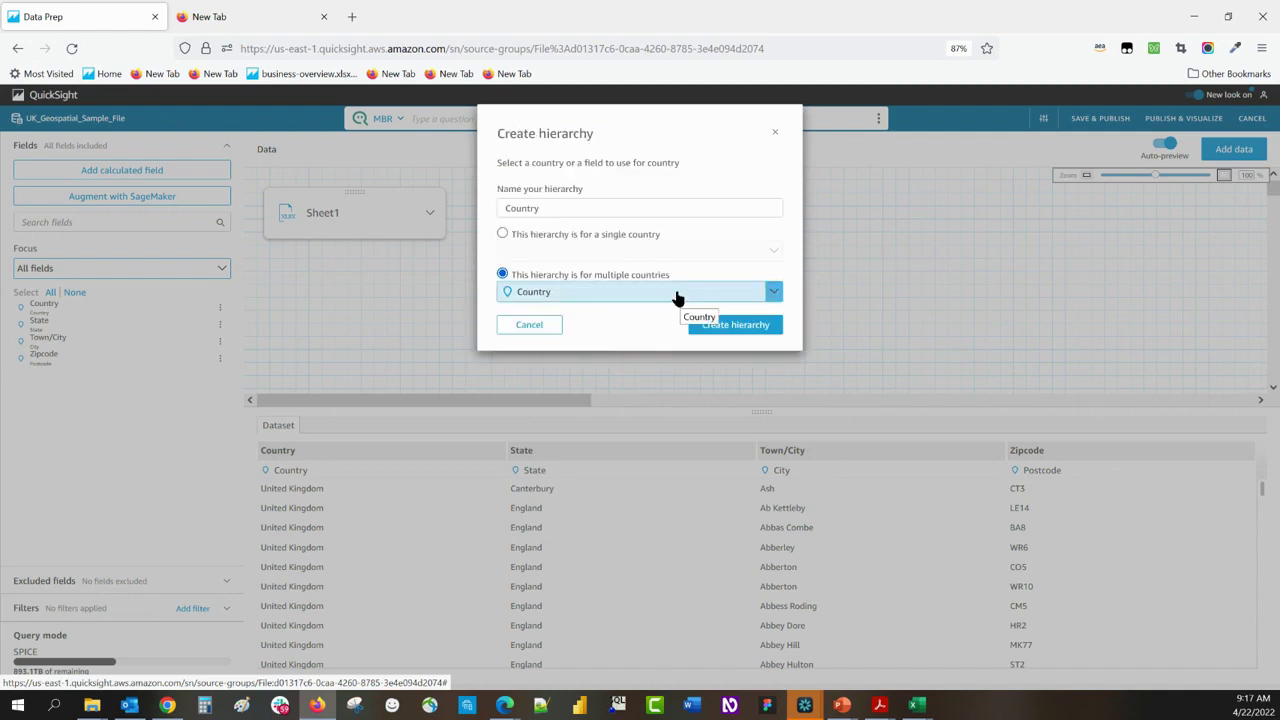
{"action": "left_click", "coordinate": [541, 236]}
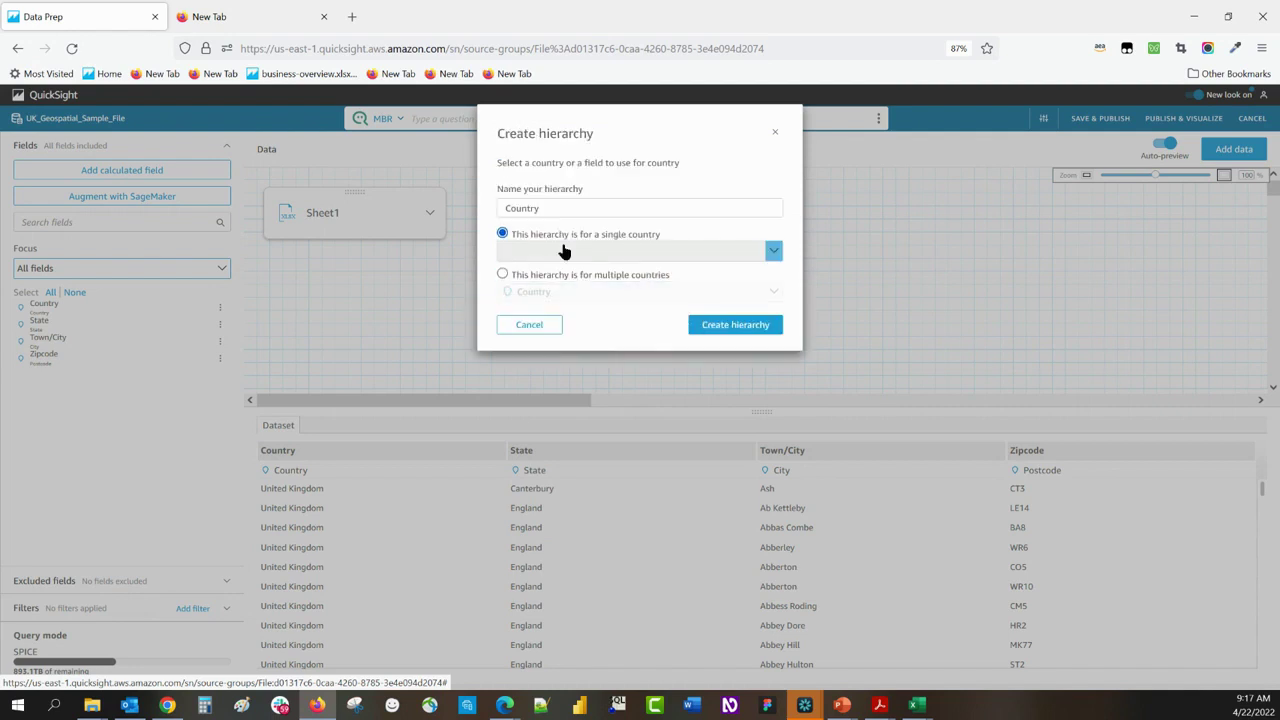
{"action": "left_click", "coordinate": [565, 250]}
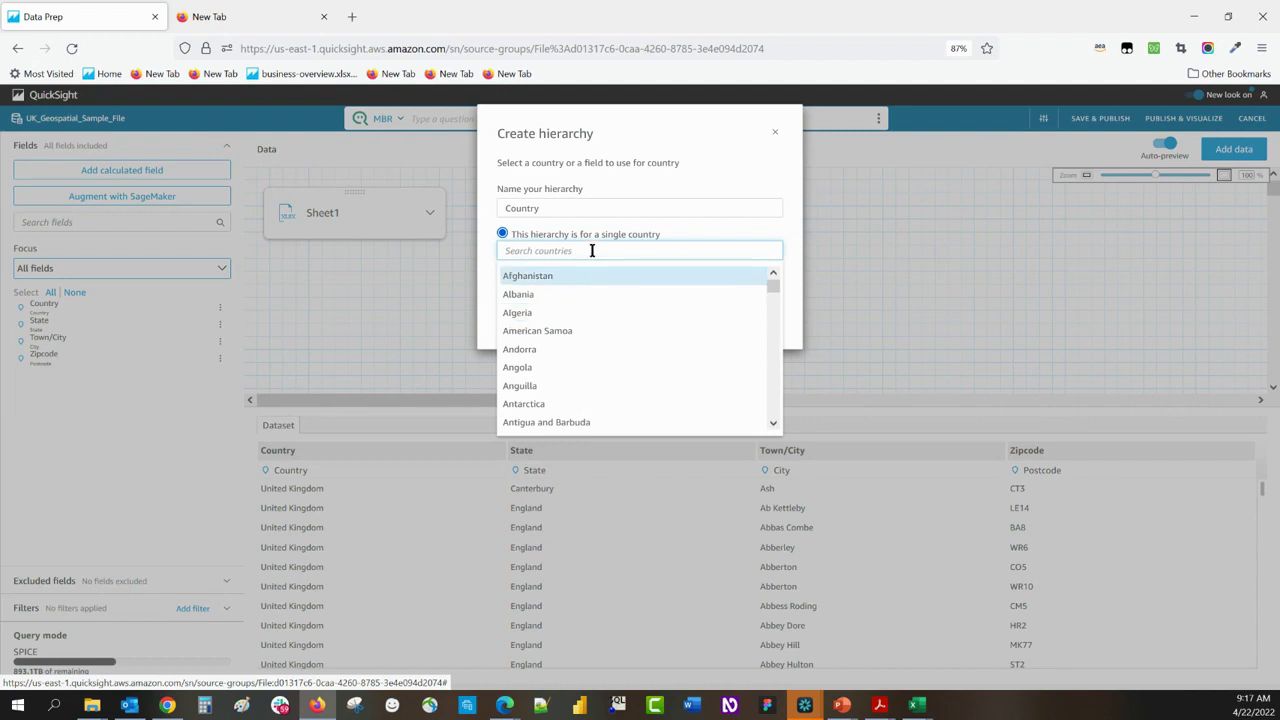
{"action": "type", "text": "united"}
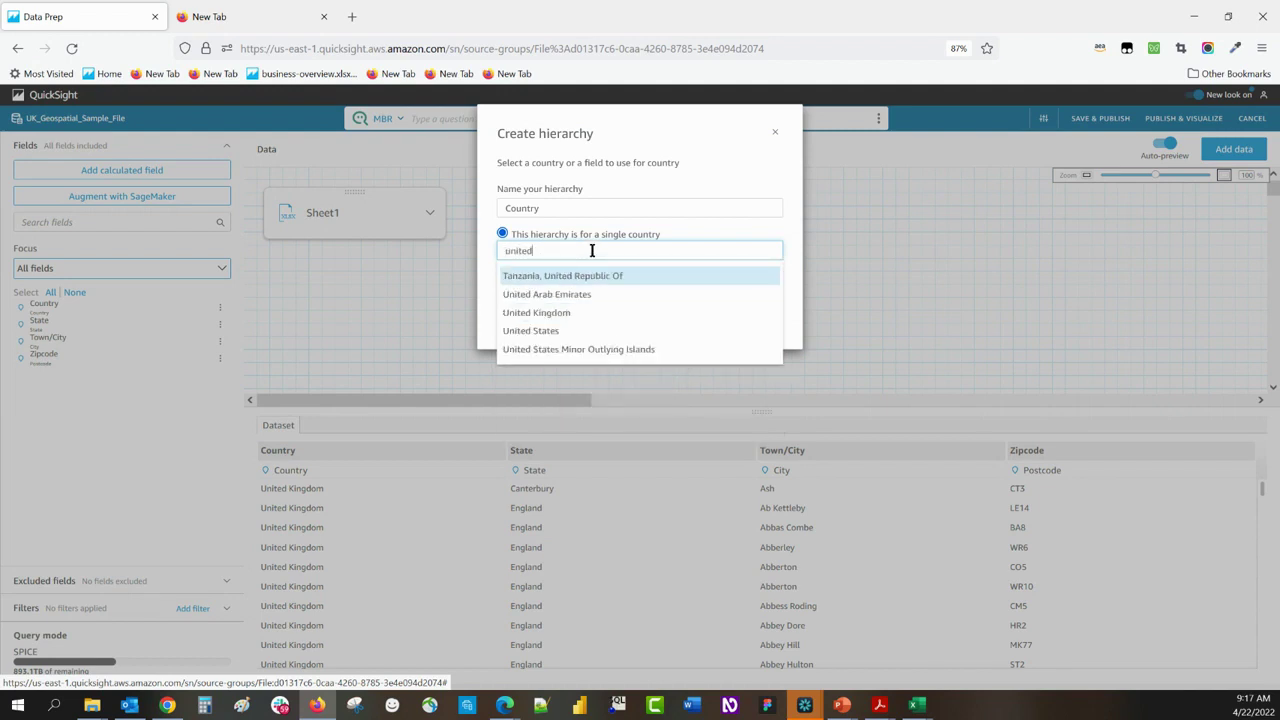
{"action": "left_click", "coordinate": [603, 313]}
{"action": "left_click", "coordinate": [734, 325]}
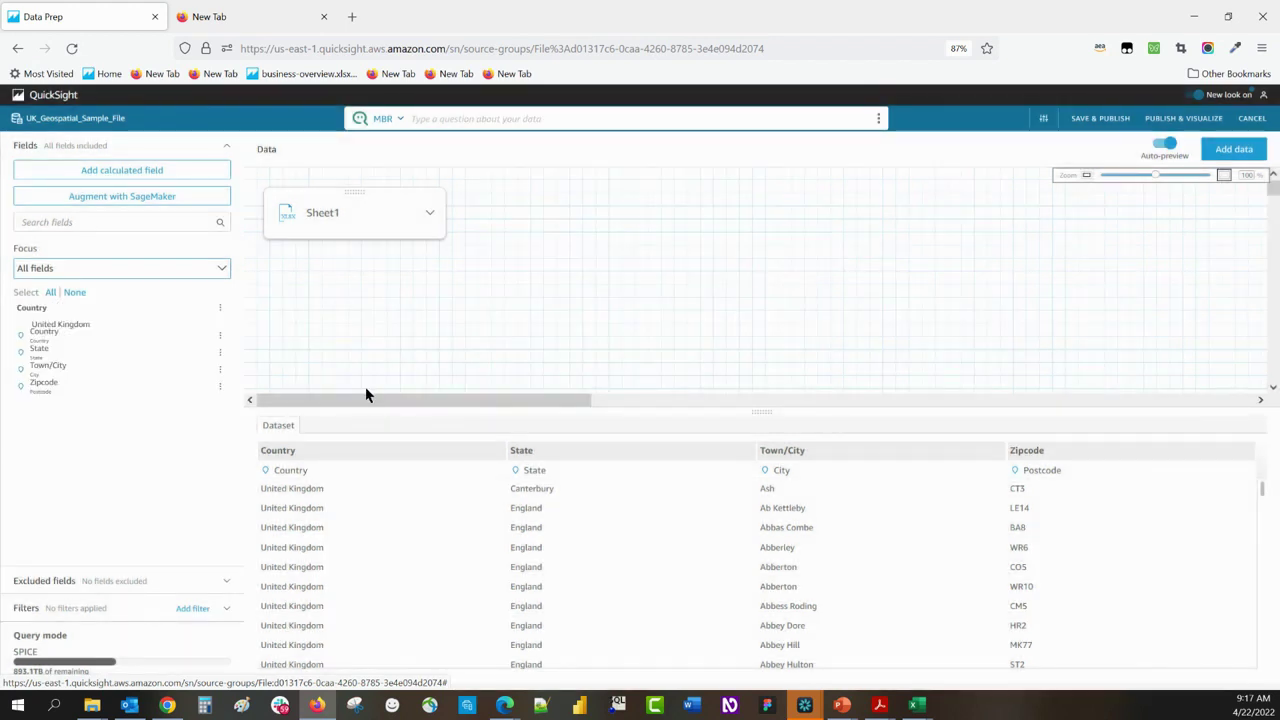
Add State and Country to the Country hierarchy
{"action": "left_click", "coordinate": [220, 352]}
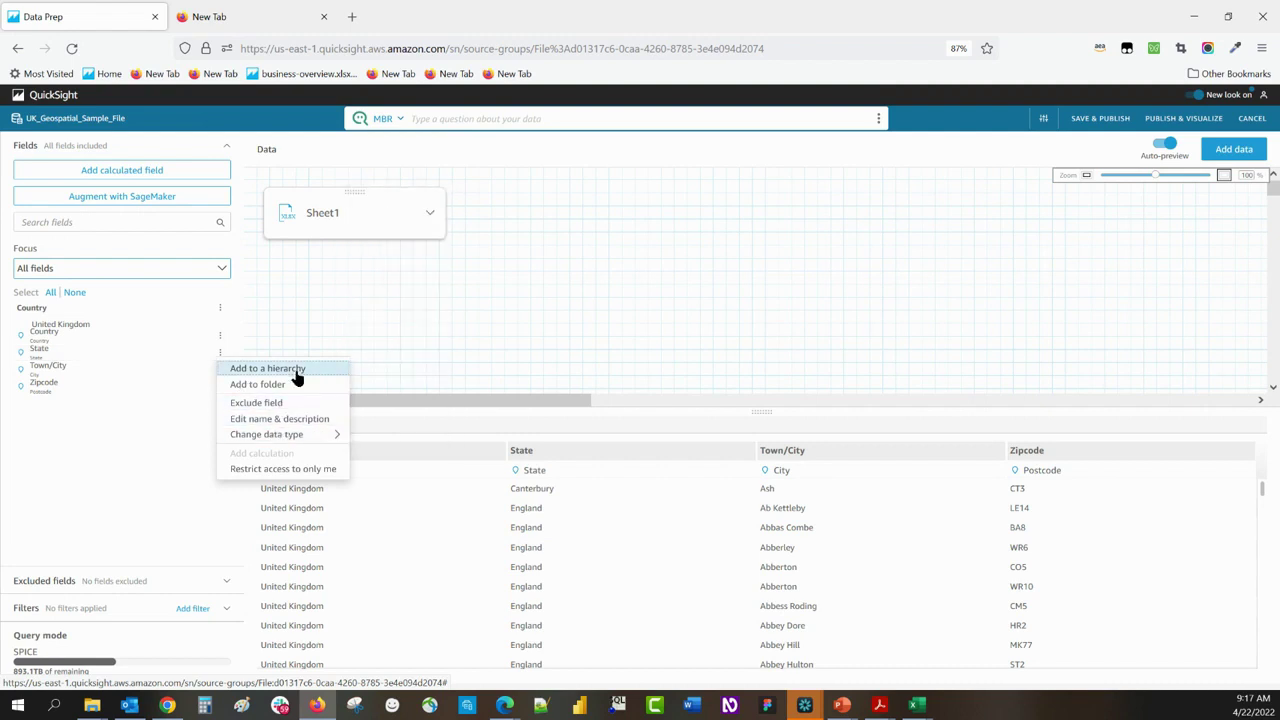
{"action": "left_click", "coordinate": [267, 368]}
{"action": "left_click", "coordinate": [579, 189]}
{"action": "left_click", "coordinate": [750, 238]}
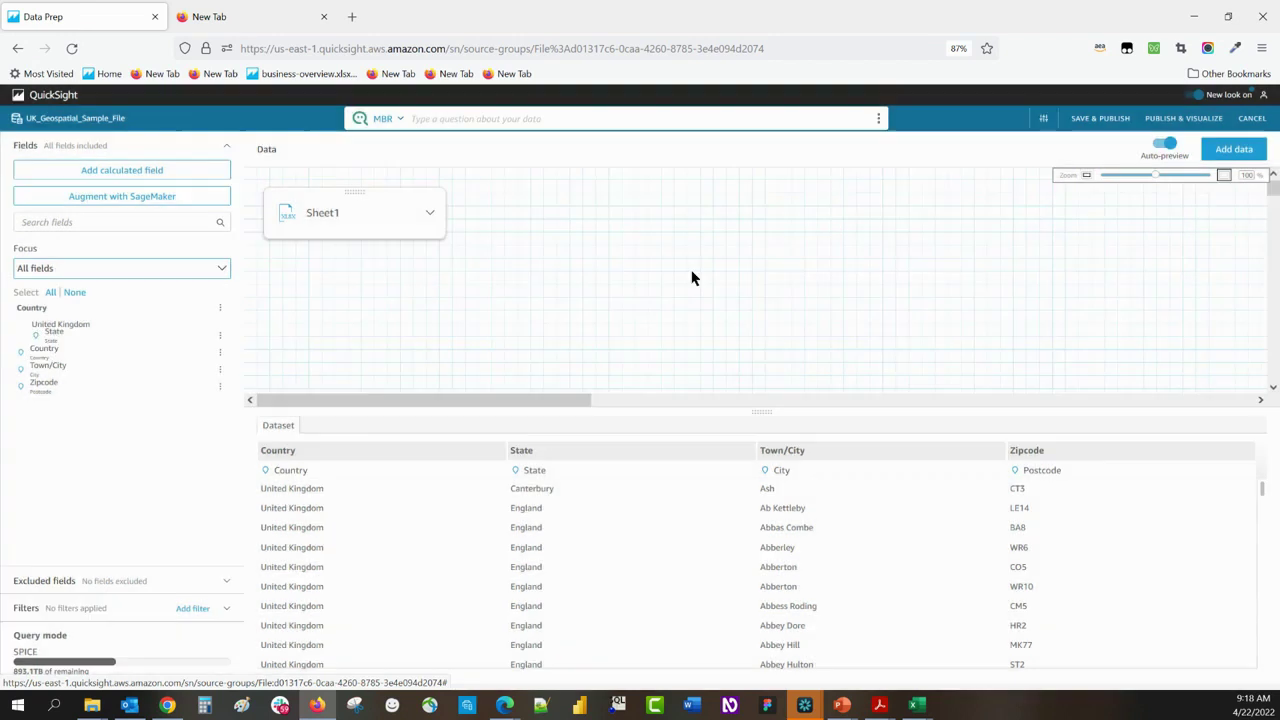
{"action": "left_click", "coordinate": [219, 356]}
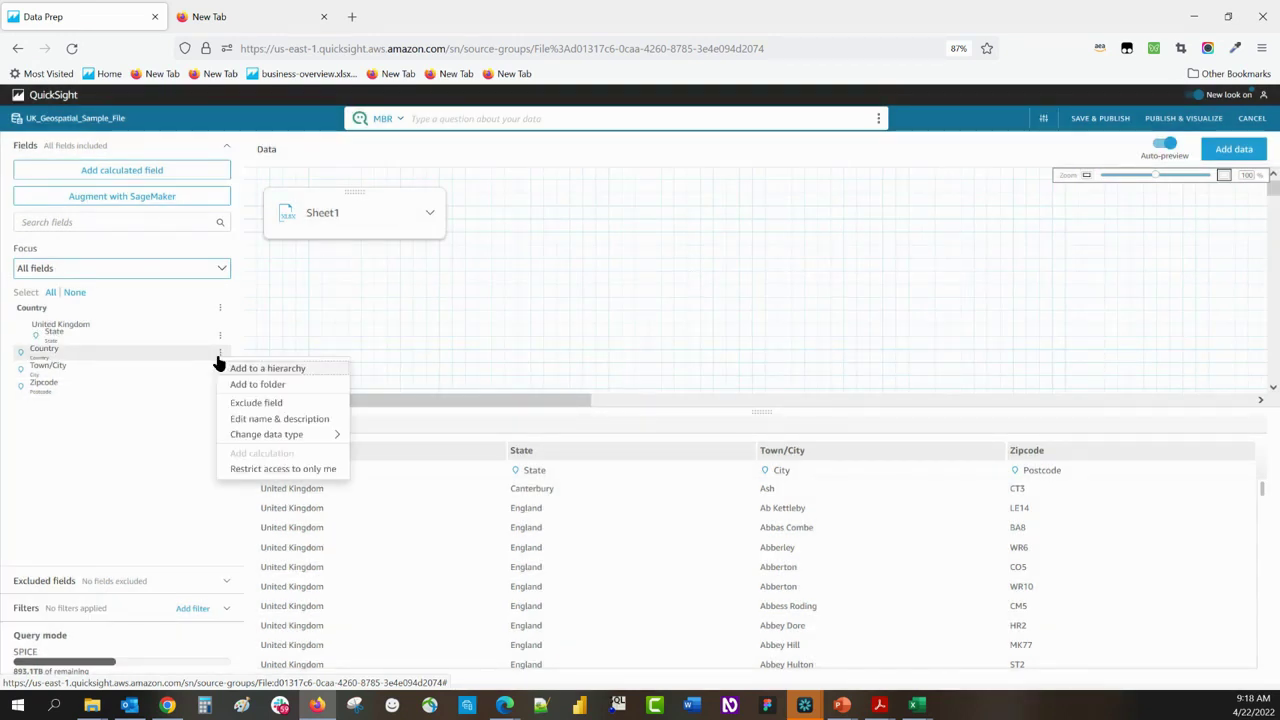
{"action": "left_click", "coordinate": [248, 368]}
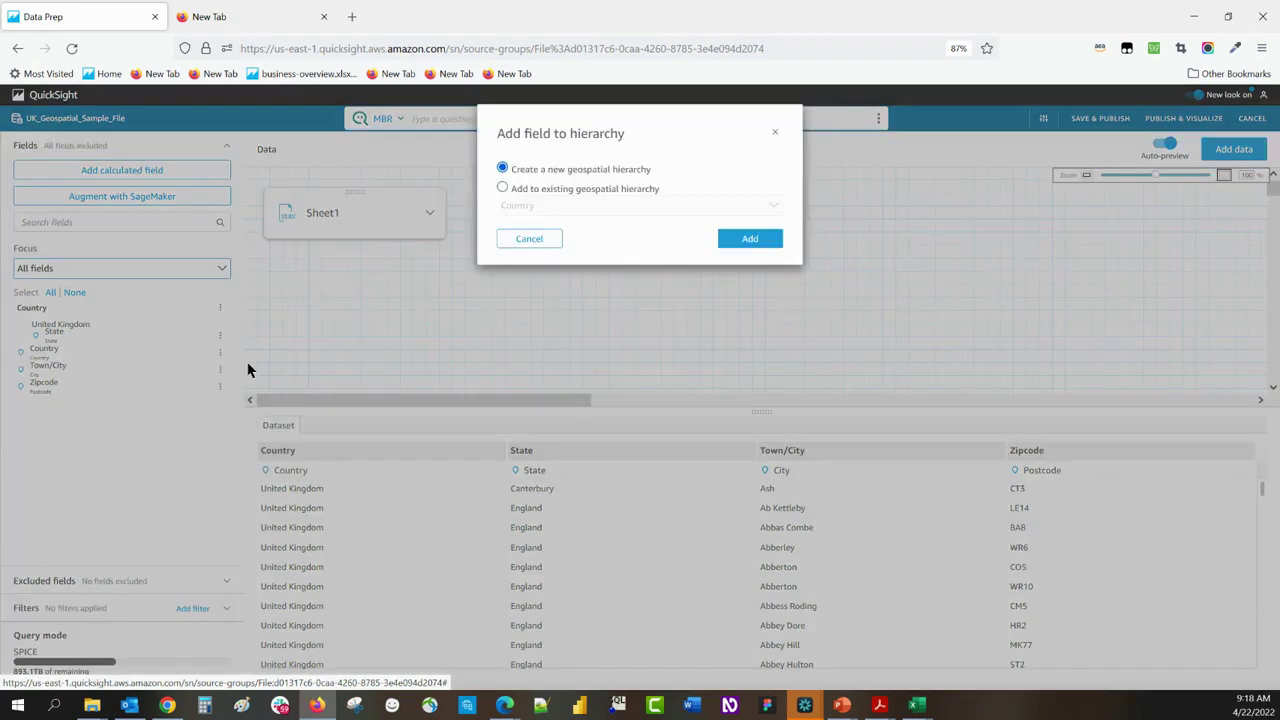
{"action": "left_click", "coordinate": [578, 189]}
{"action": "left_click", "coordinate": [745, 239]}
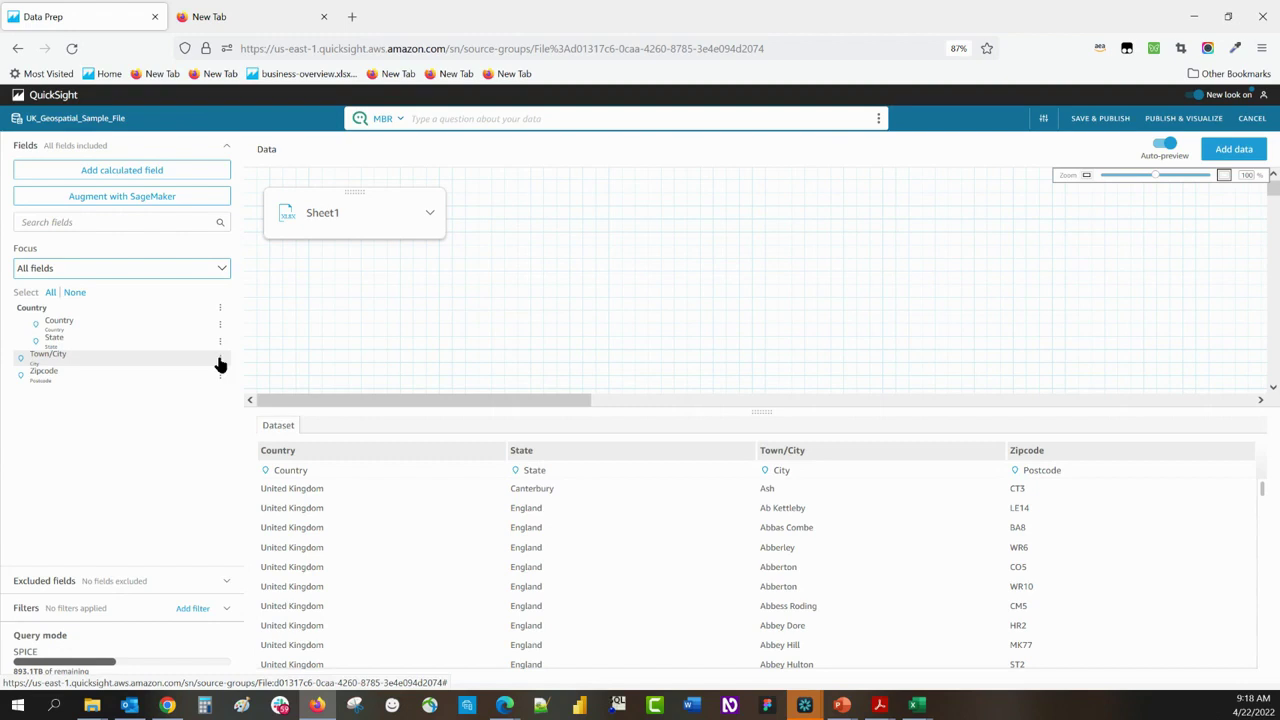
Add Town/City and Zipcode to the Country hierarchy
{"action": "left_click", "coordinate": [219, 360]}
{"action": "left_click", "coordinate": [294, 373]}
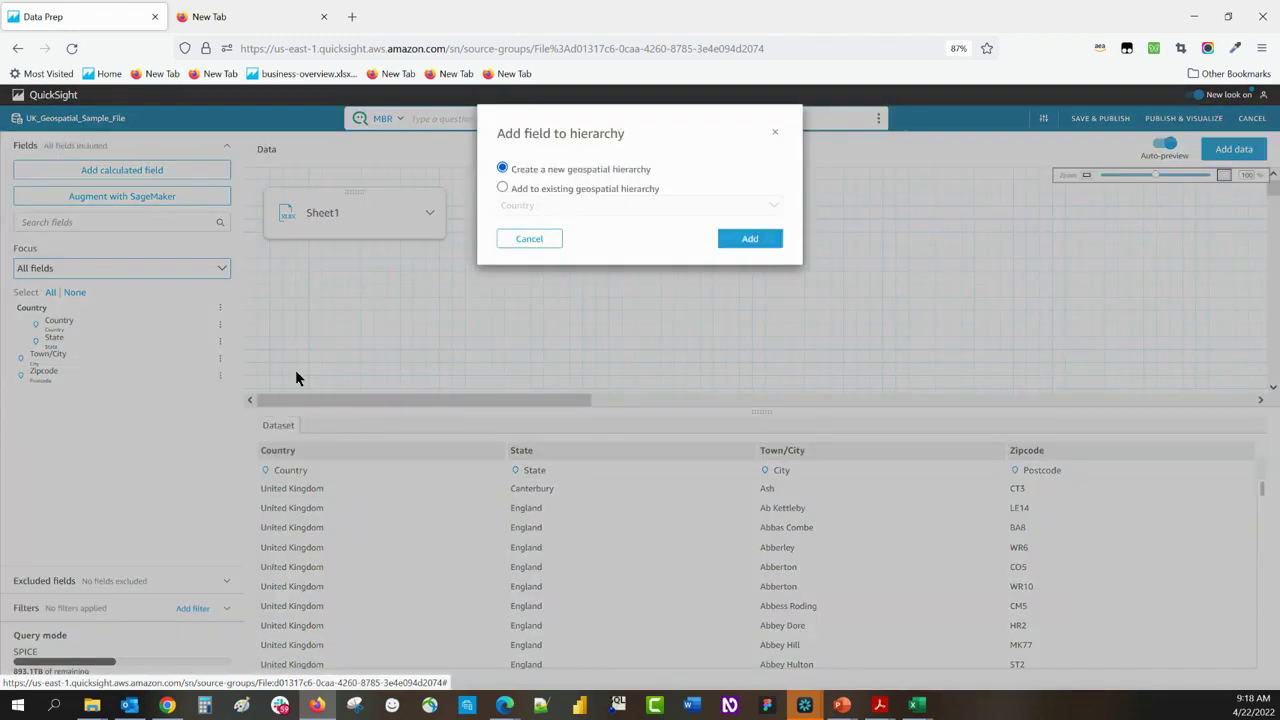
{"action": "left_click", "coordinate": [580, 188]}
{"action": "left_click", "coordinate": [752, 239]}
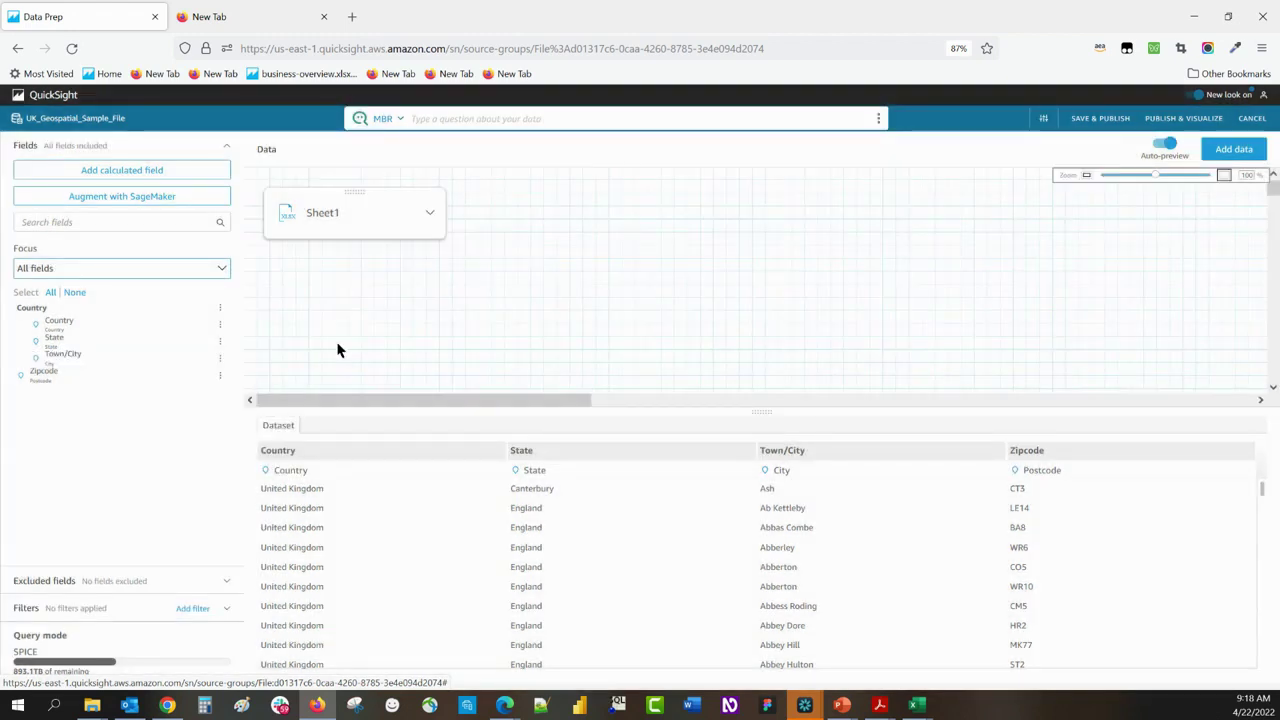
{"action": "left_click", "coordinate": [219, 376]}
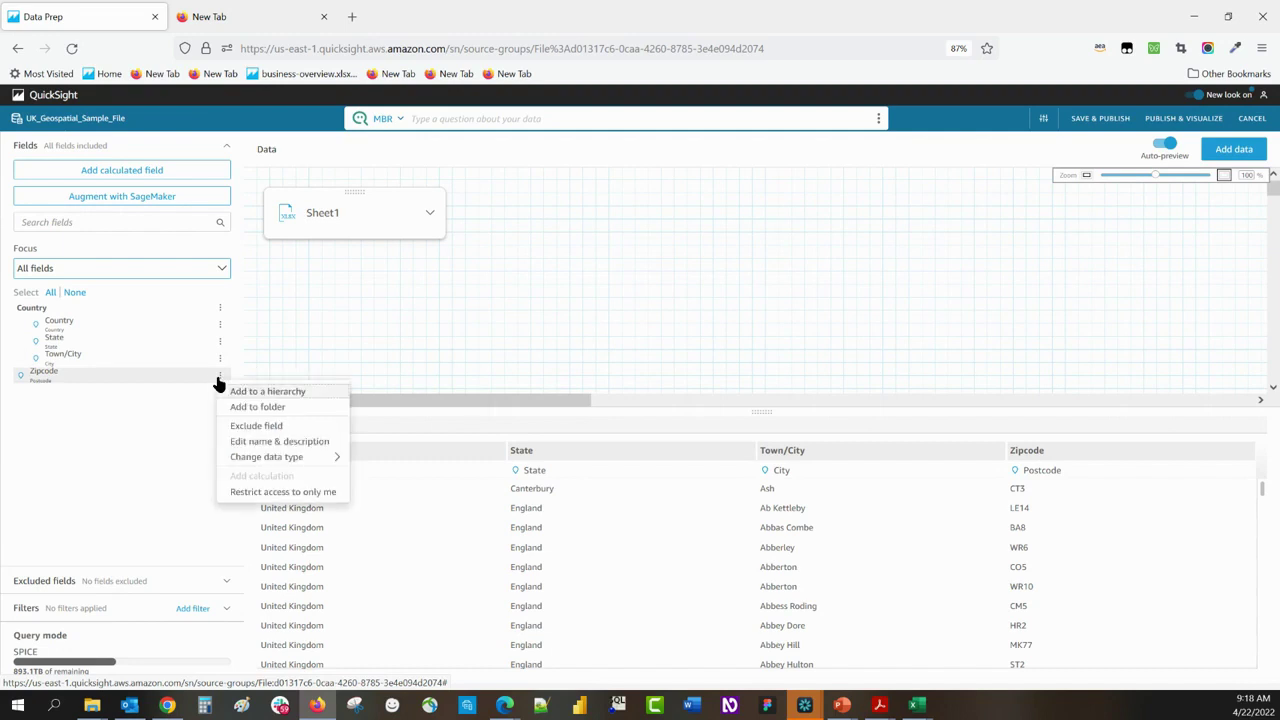
{"action": "left_click", "coordinate": [248, 390]}
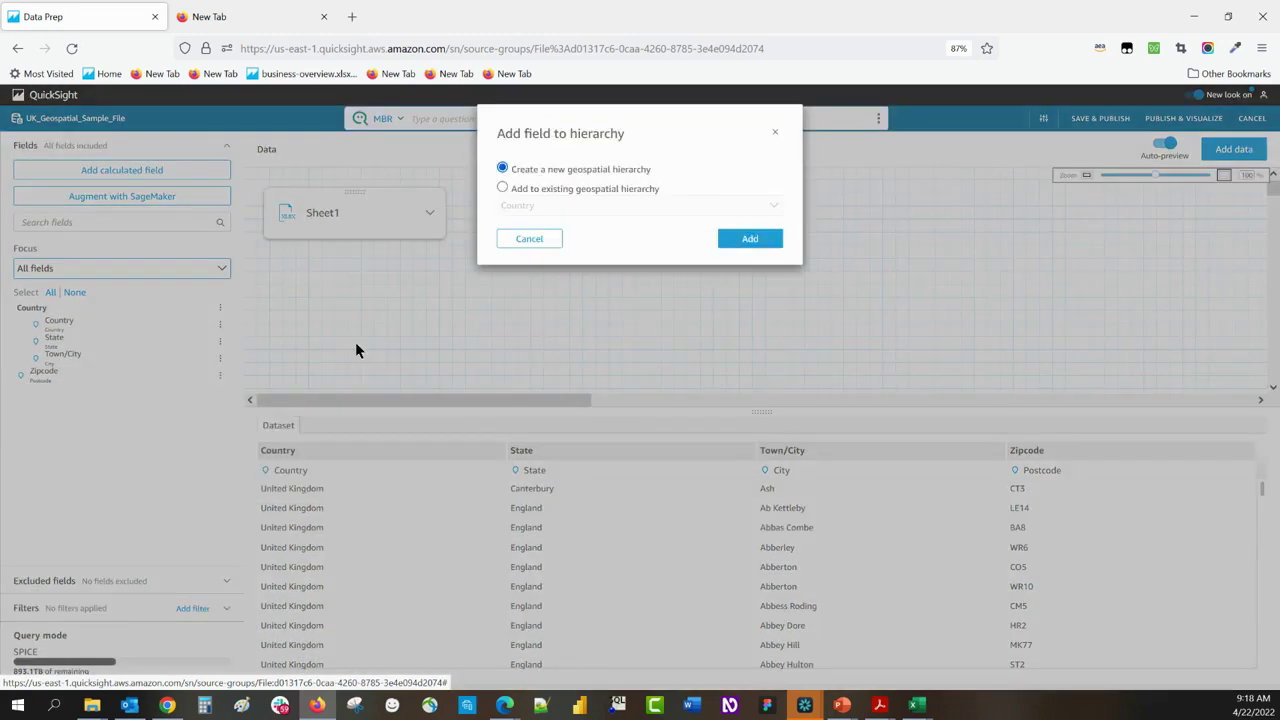
{"action": "left_click", "coordinate": [605, 189]}
{"action": "left_click", "coordinate": [740, 238]}
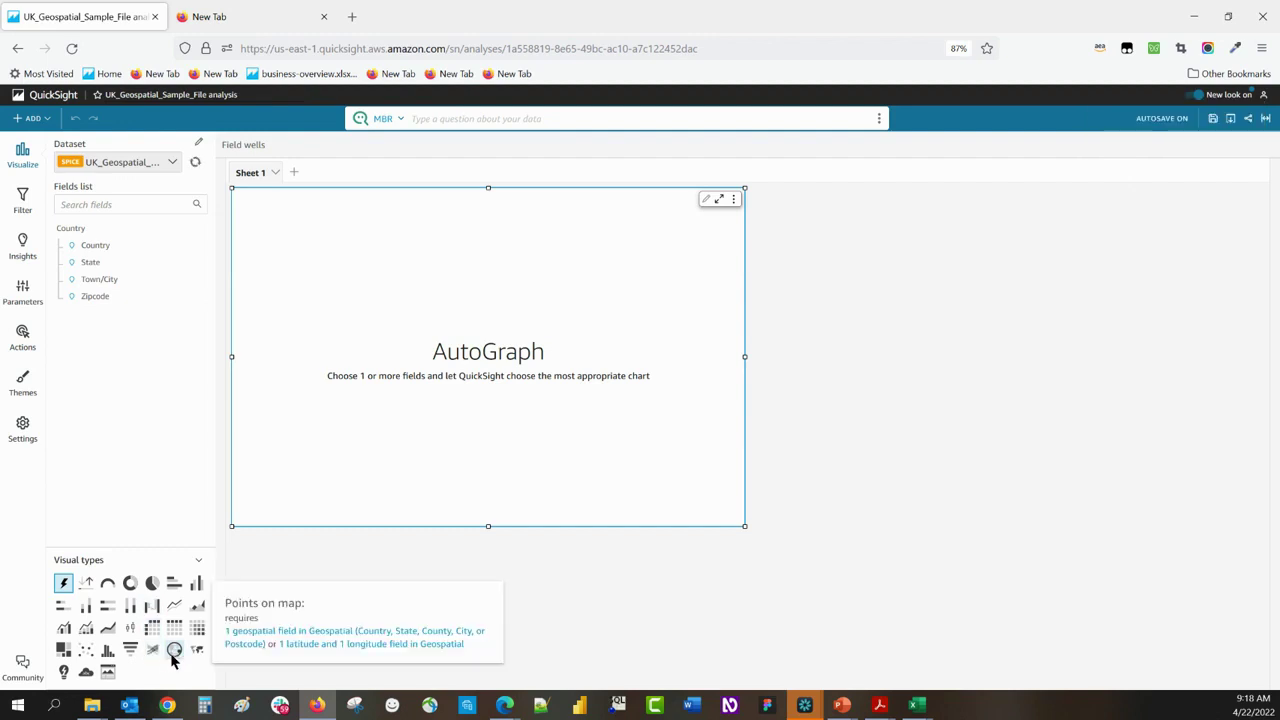
Build a points-on-map from the Country hierarchy and drill it down through State to Zipcode
{"action": "left_click", "coordinate": [174, 651]}
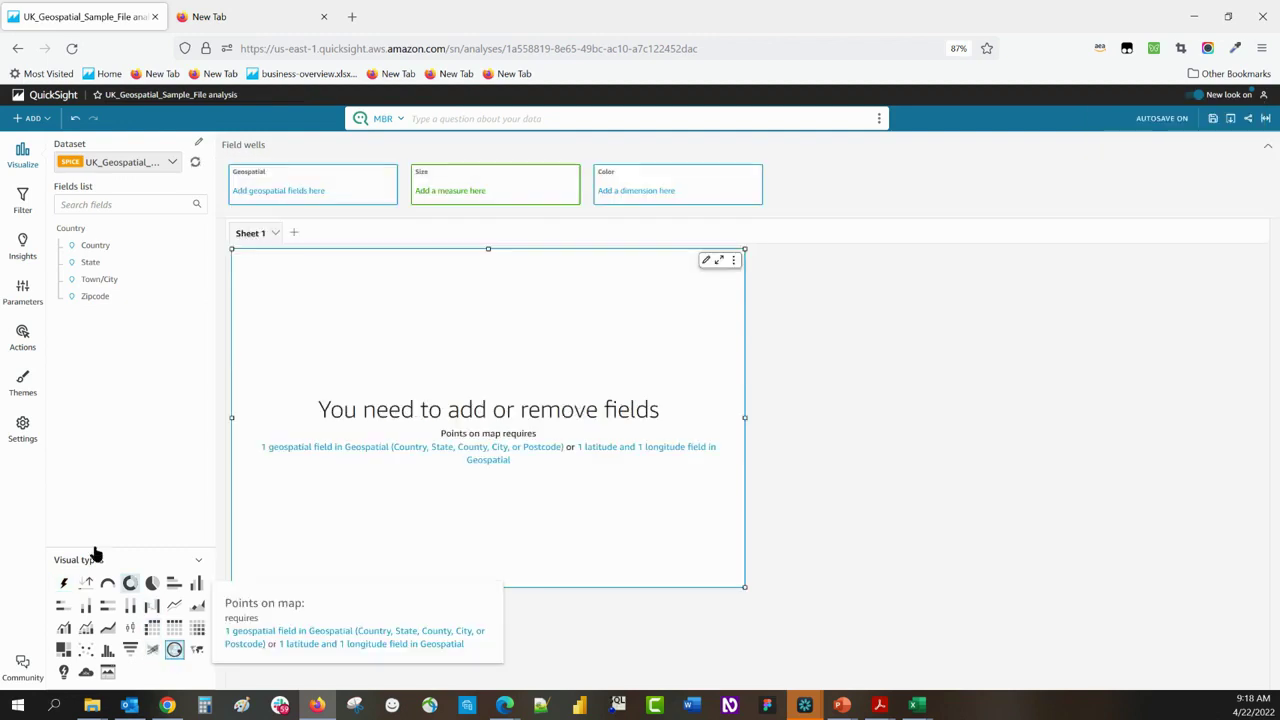
{"action": "left_click", "coordinate": [95, 245]}
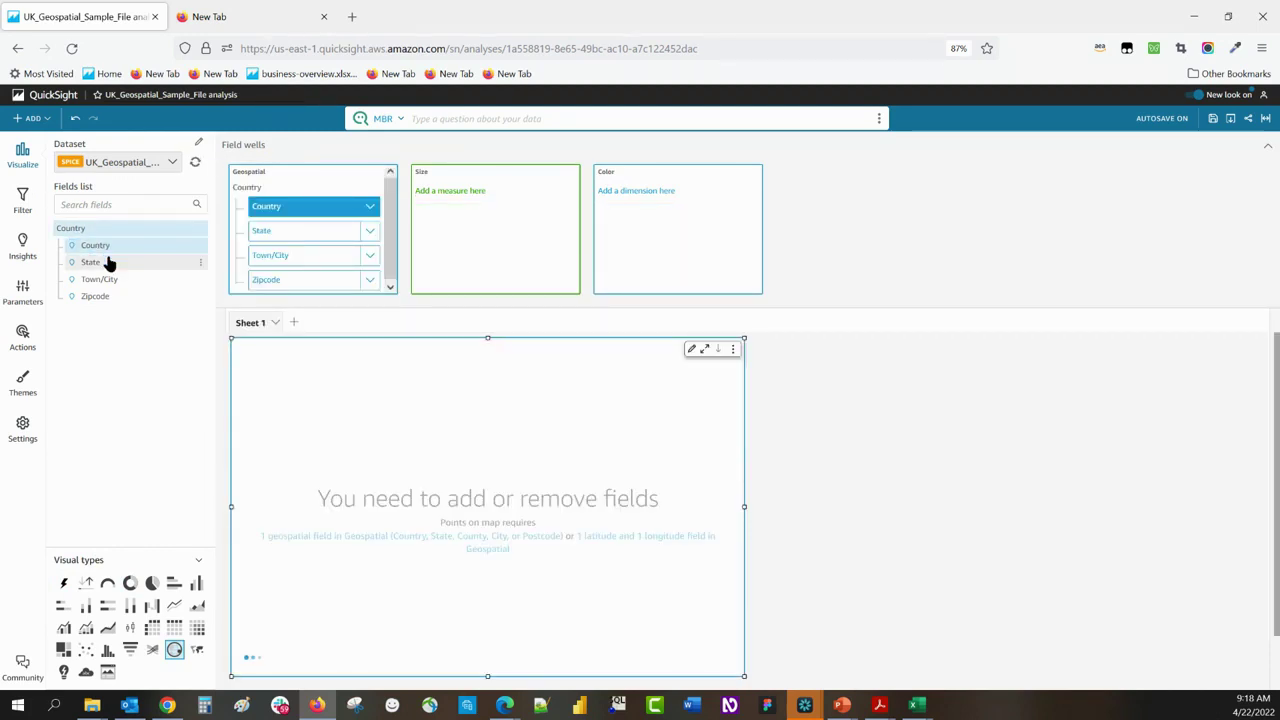
{"action": "left_click", "coordinate": [110, 262]}
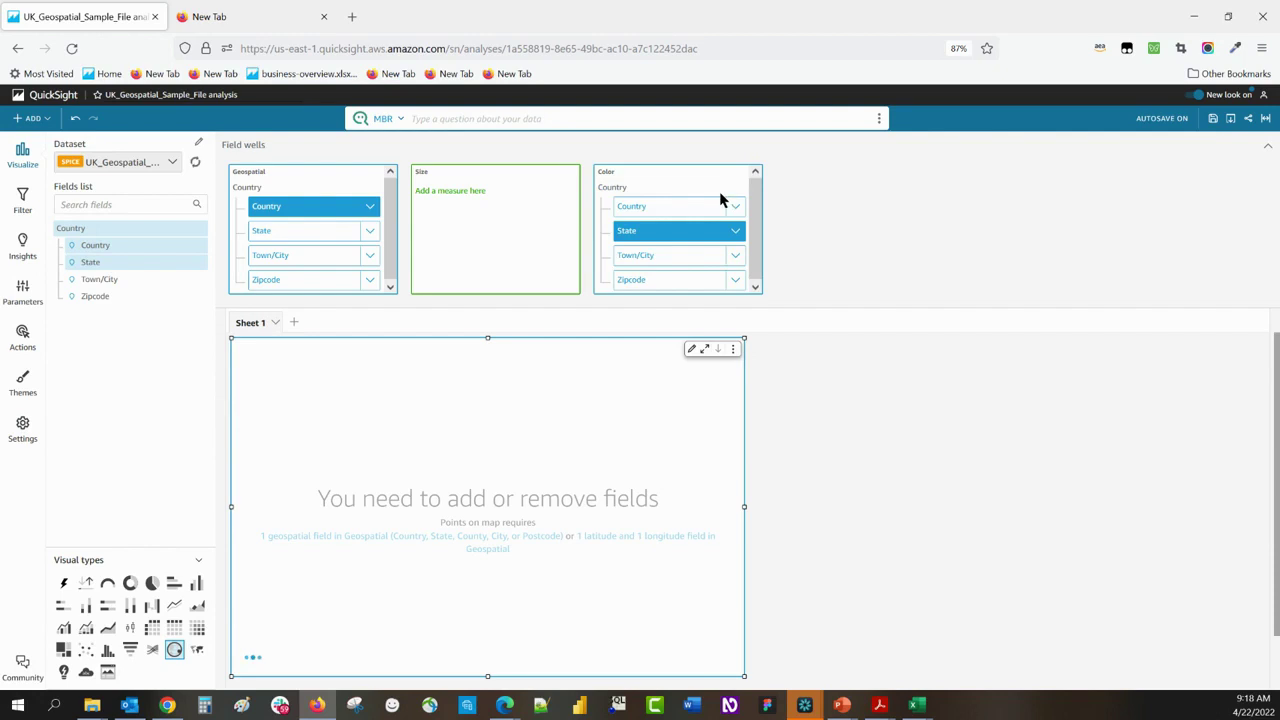
{"action": "left_click", "coordinate": [736, 208]}
{"action": "mouse_move", "coordinate": [756, 262]}
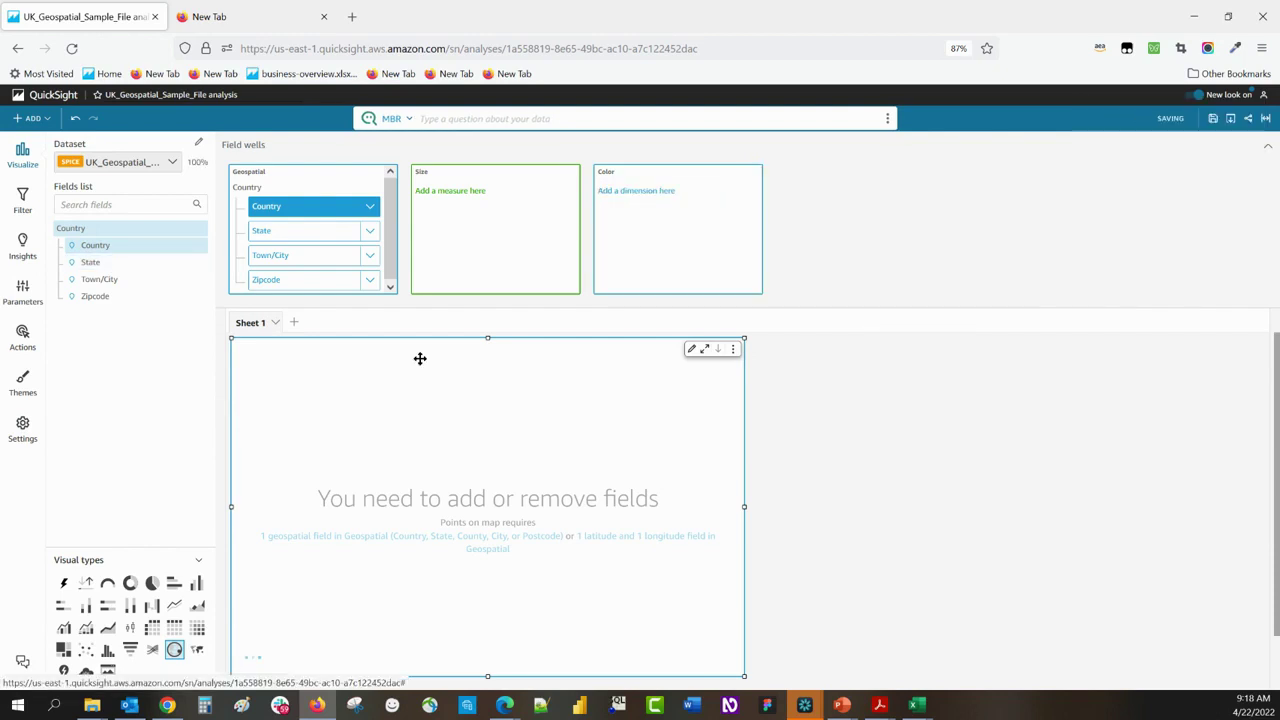
{"action": "left_click", "coordinate": [300, 232]}
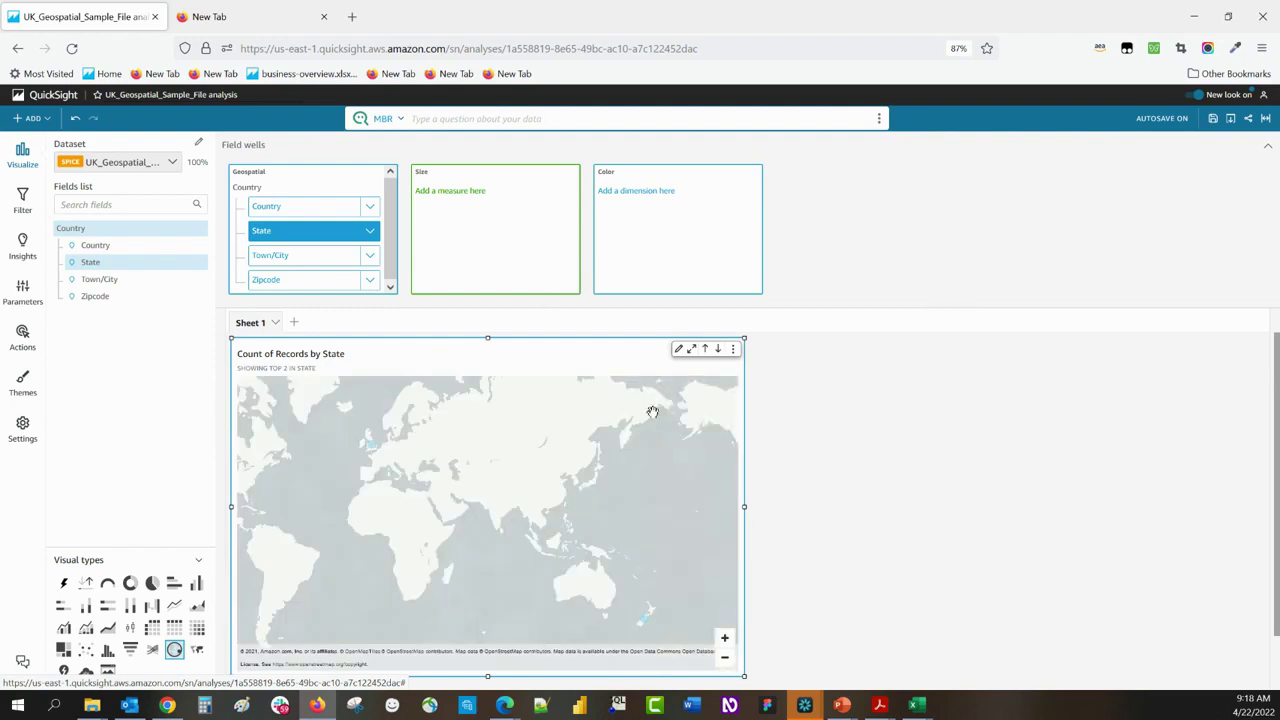
{"action": "left_click", "coordinate": [305, 284]}
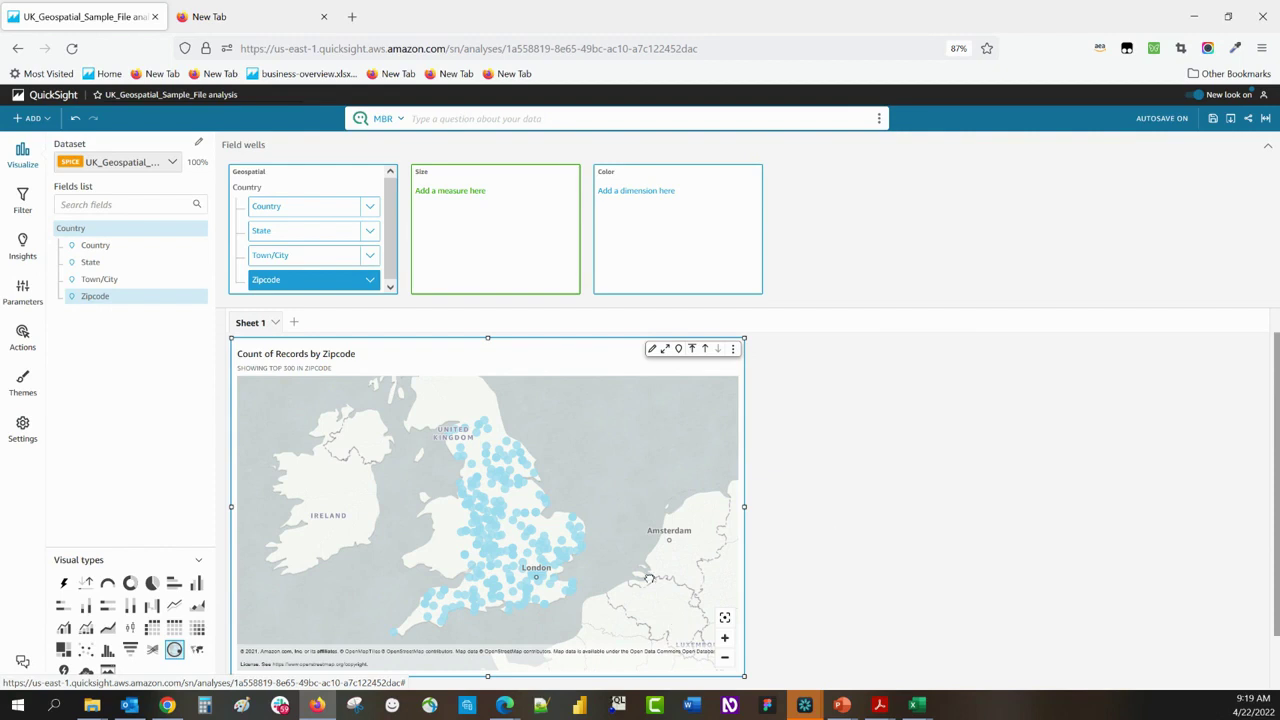
Zoom into the Norfolk area of the UK points map, then reset to the full UK view
{"action": "left_click_drag", "start_coordinate": [649, 578], "coordinate": [694, 560]}
{"action": "scroll", "coordinate": [649, 496], "scroll_direction": "up", "scroll_amount": 5}
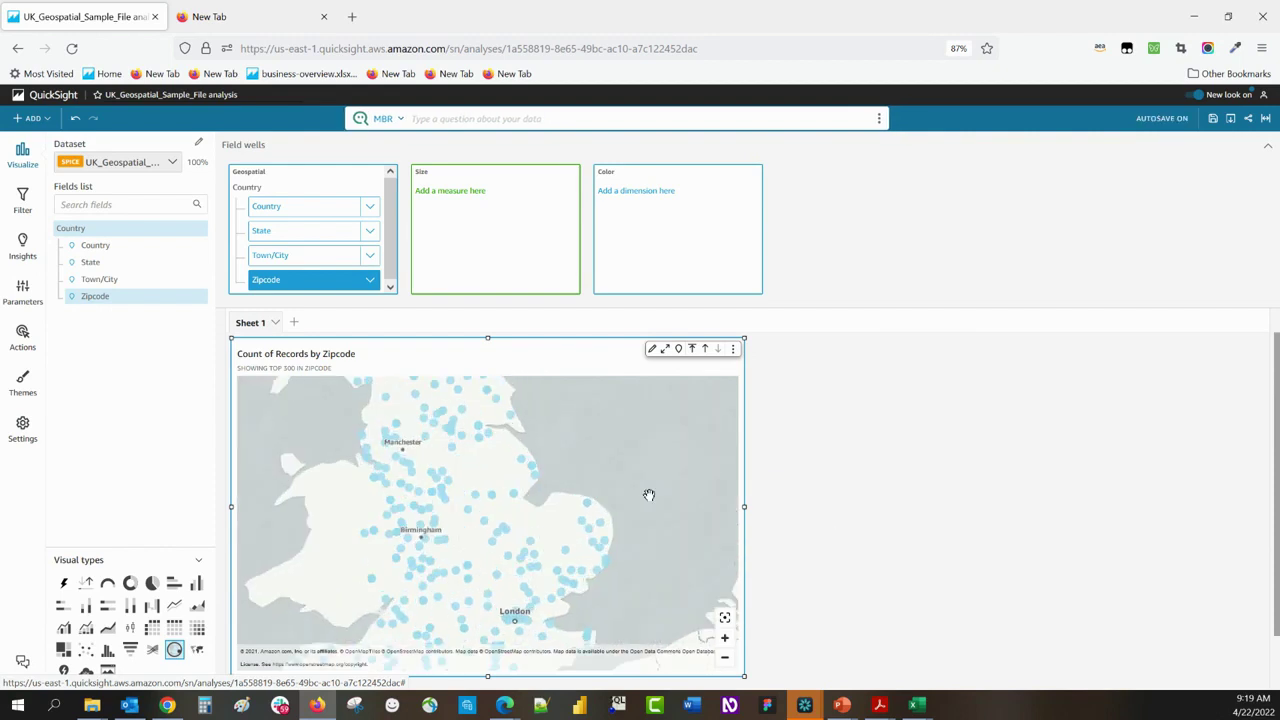
{"action": "scroll", "coordinate": [649, 495], "scroll_direction": "up", "scroll_amount": 4}
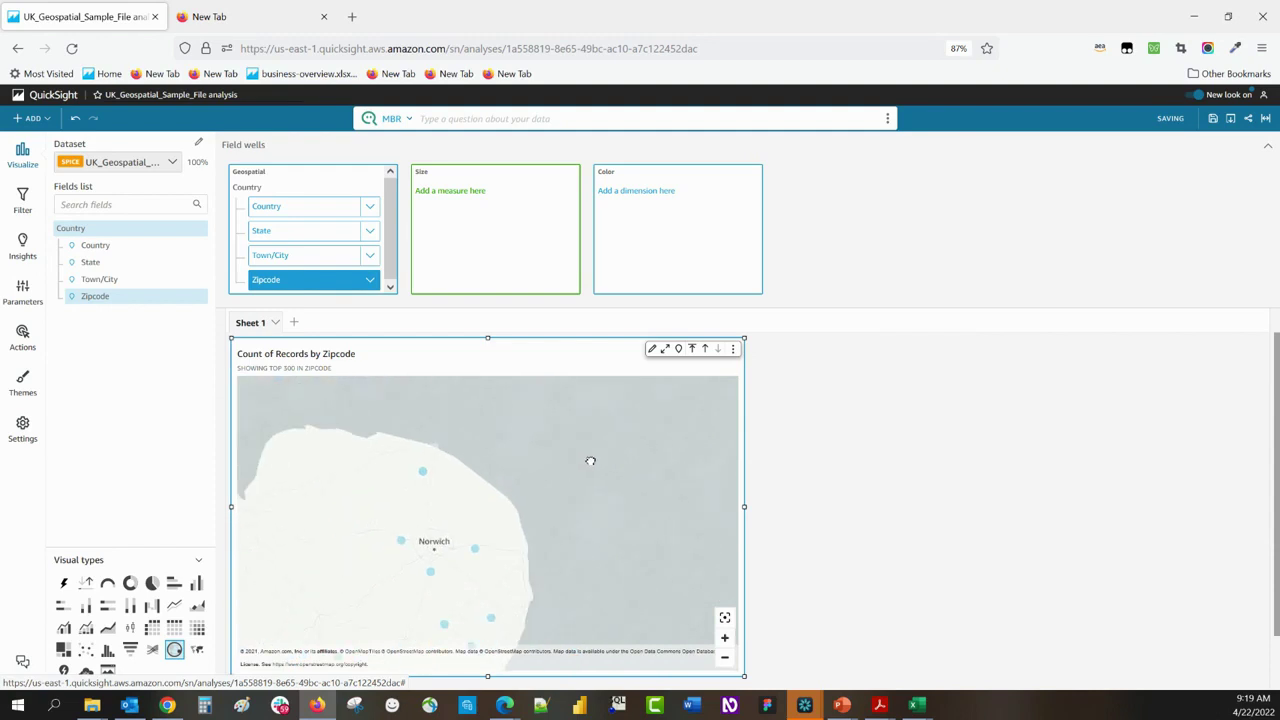
{"action": "left_click_drag", "start_coordinate": [598, 502], "coordinate": [660, 482]}
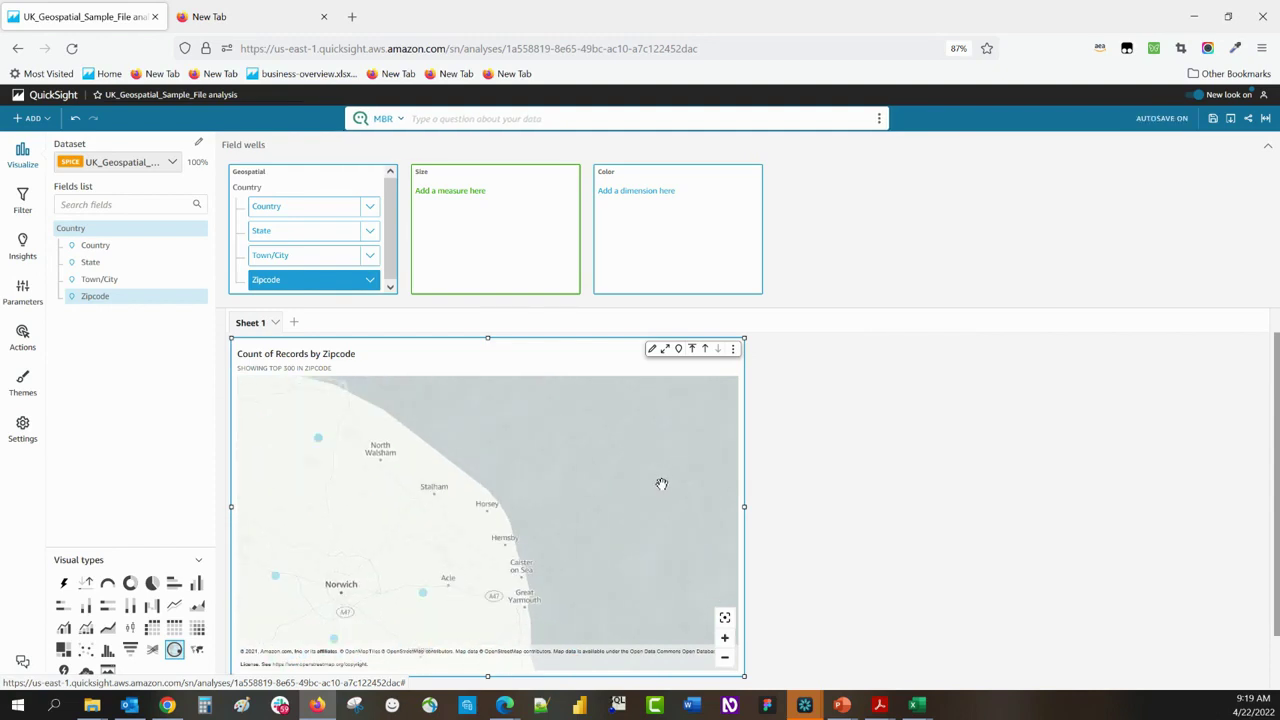
{"action": "left_click", "coordinate": [725, 619]}
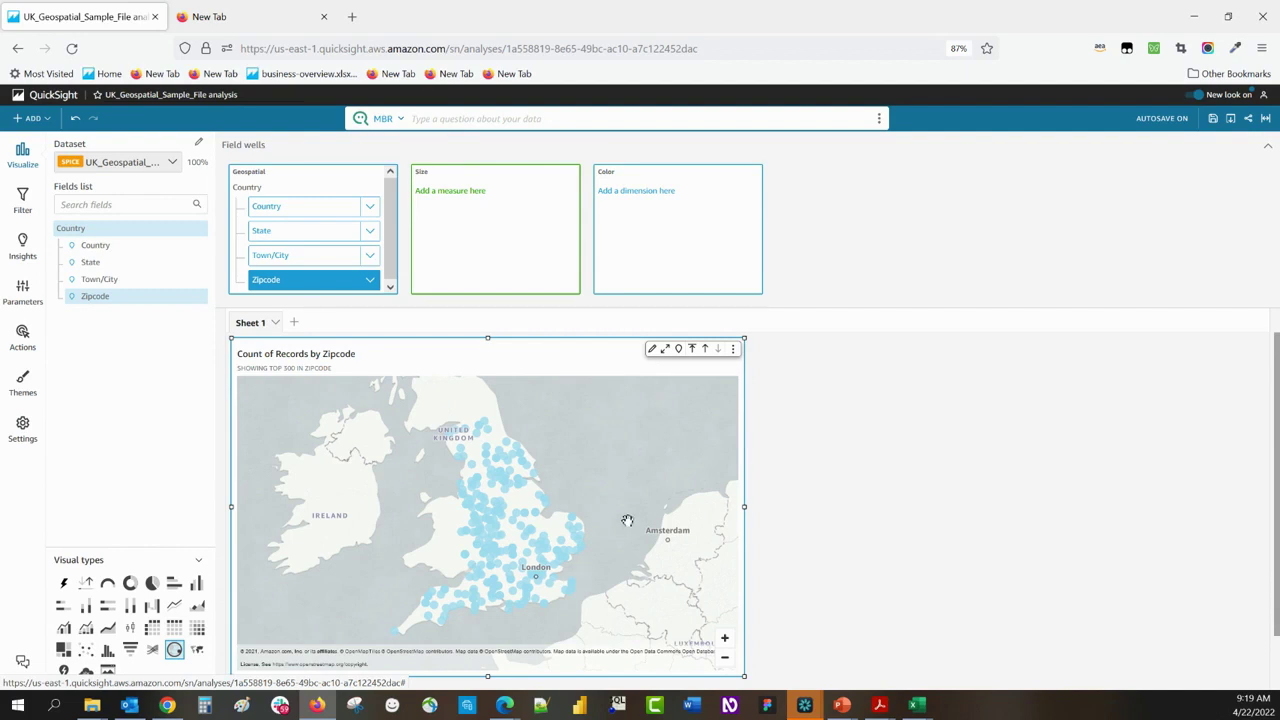
{"action": "left_click_drag", "start_coordinate": [627, 521], "coordinate": [649, 517]}
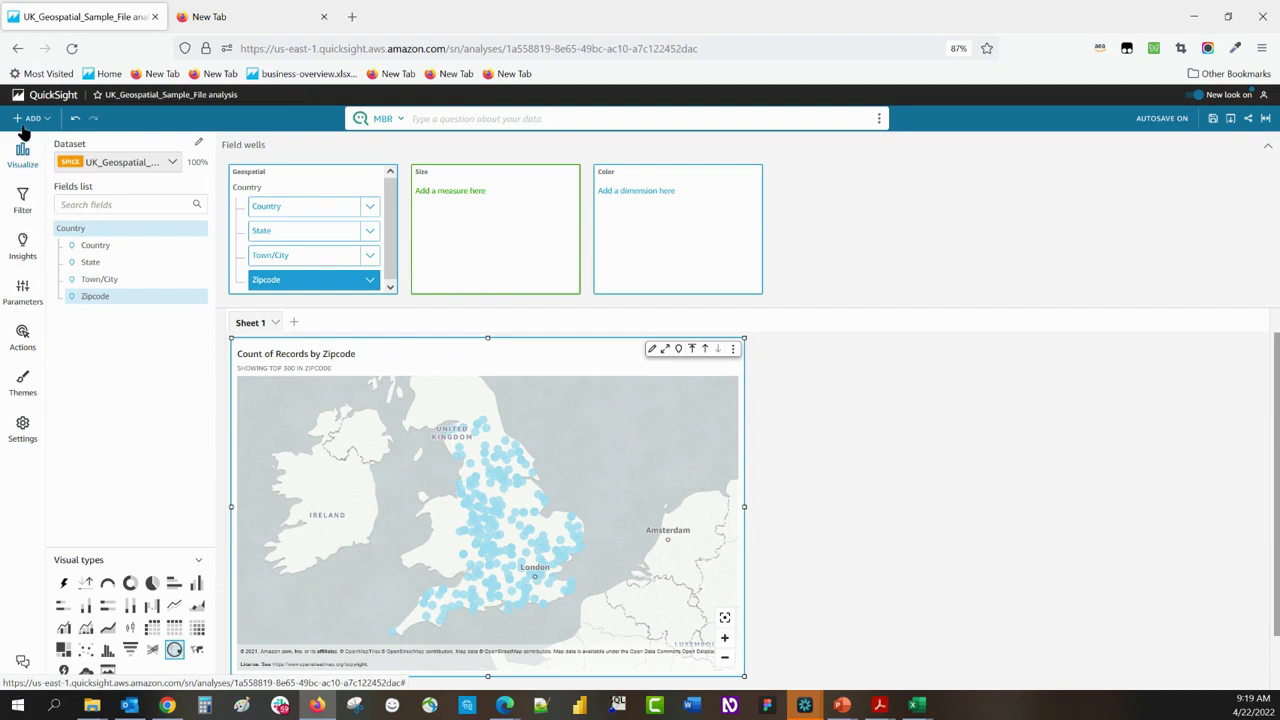
Go back to the start page and reopen the uszips_and_geocodes analysis from the Analyses list
{"action": "left_click", "coordinate": [55, 95]}
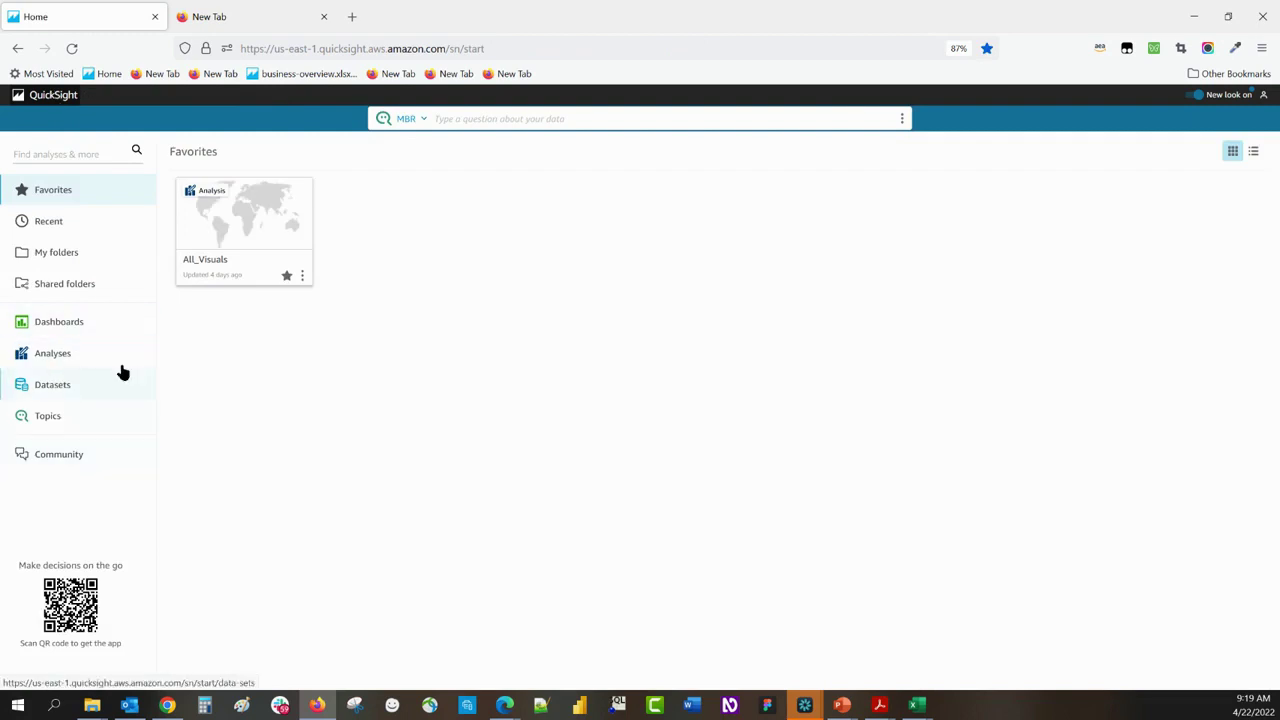
{"action": "left_click", "coordinate": [53, 354]}
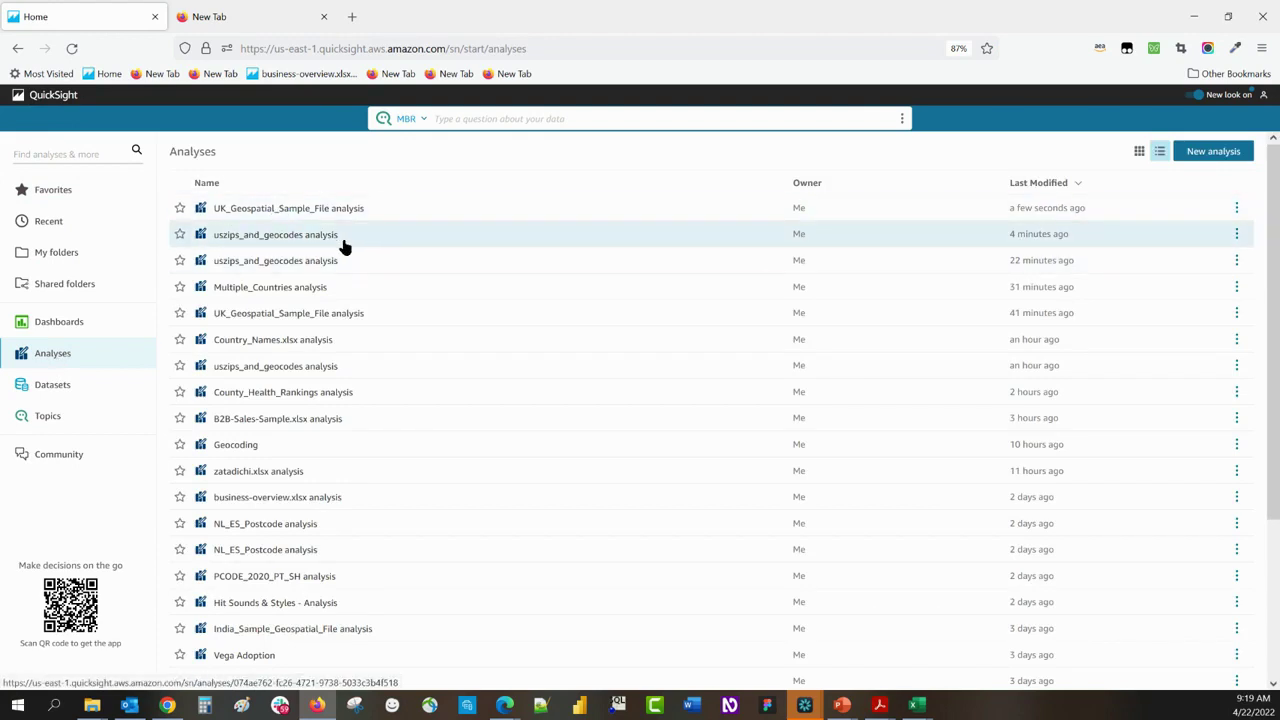
{"action": "left_click", "coordinate": [287, 241]}
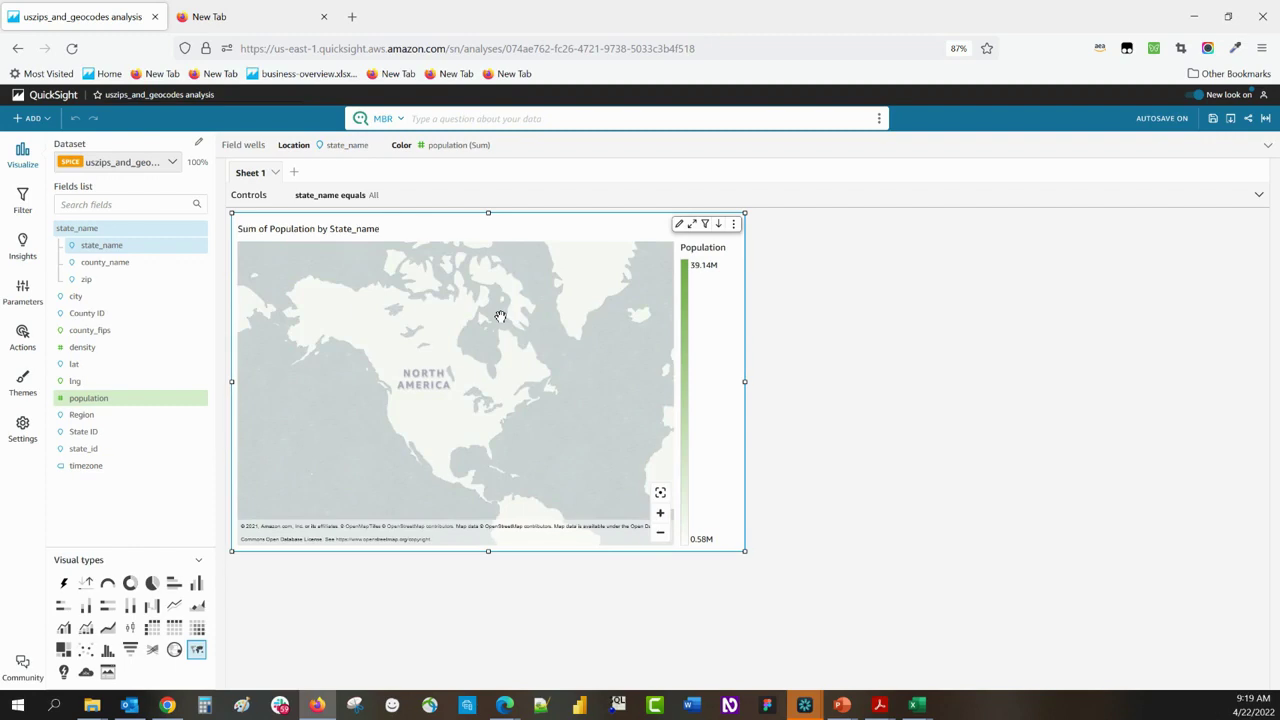
Add a horizontal bar chart with city on the Y axis and Sum of population as the values
{"action": "left_click", "coordinate": [43, 120]}
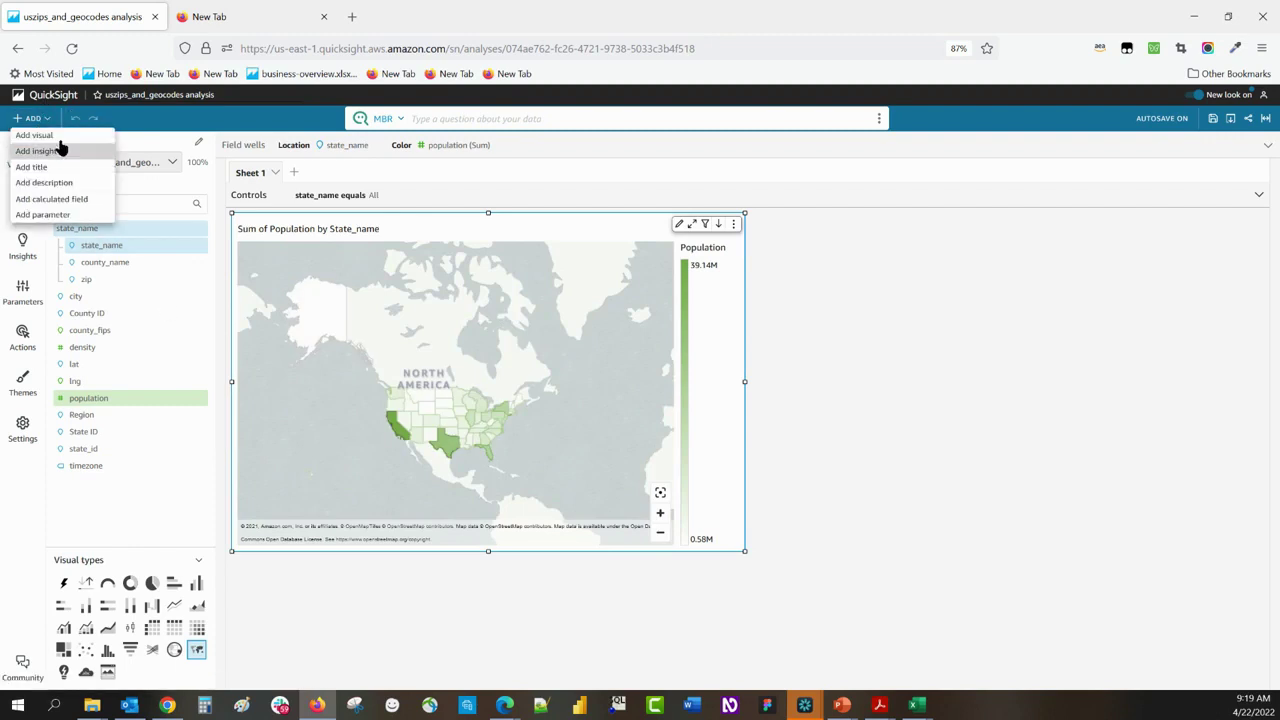
{"action": "left_click", "coordinate": [36, 135]}
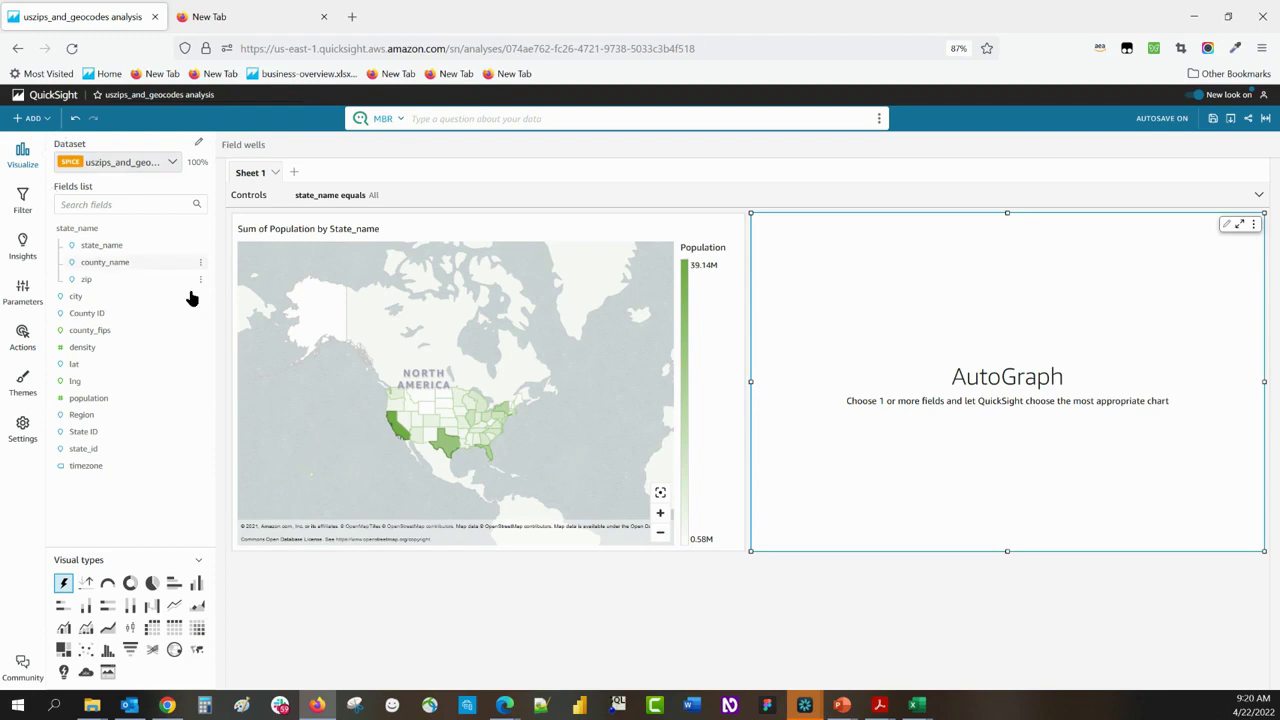
{"action": "left_click", "coordinate": [174, 584]}
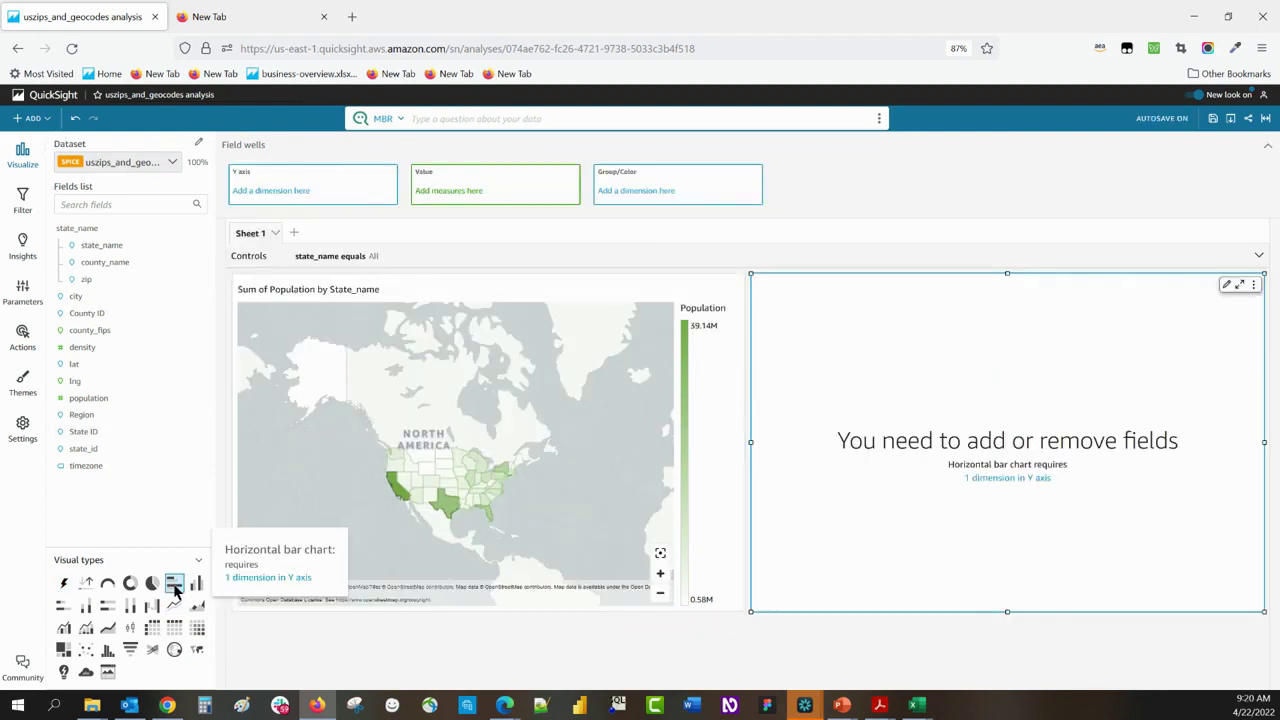
{"action": "left_click", "coordinate": [120, 303]}
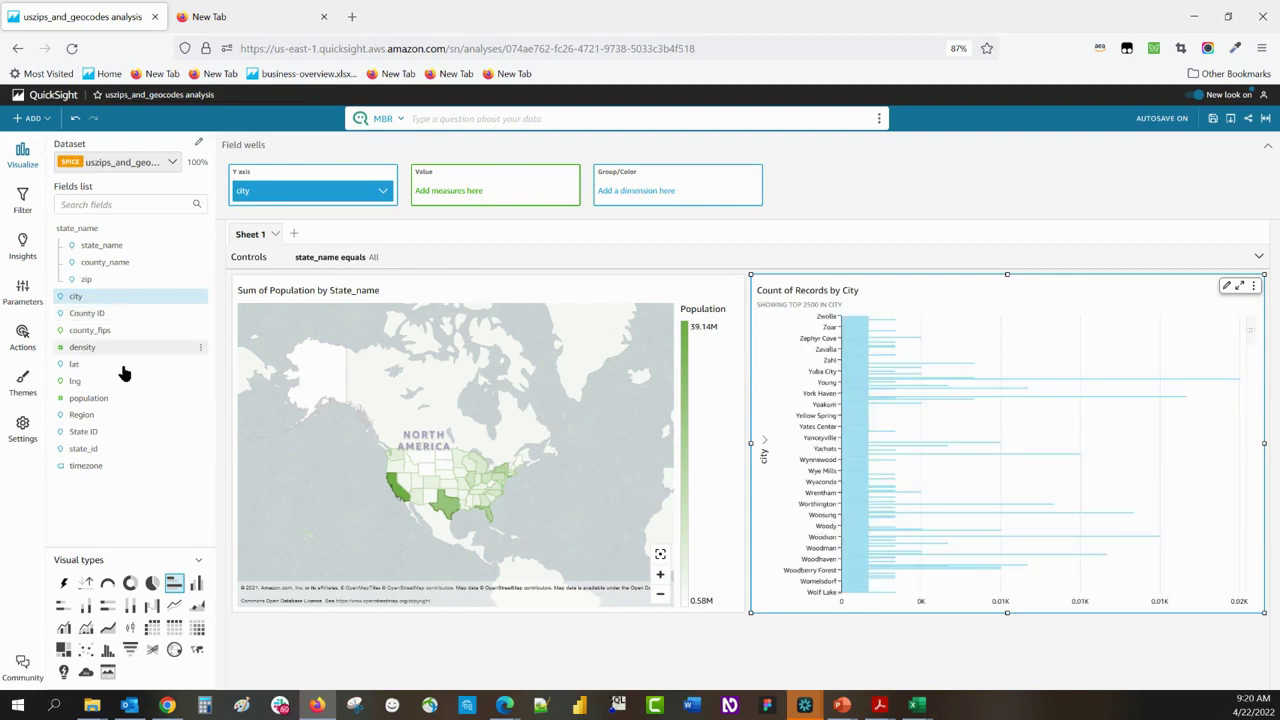
{"action": "left_click_drag", "start_coordinate": [114, 400], "coordinate": [551, 189]}
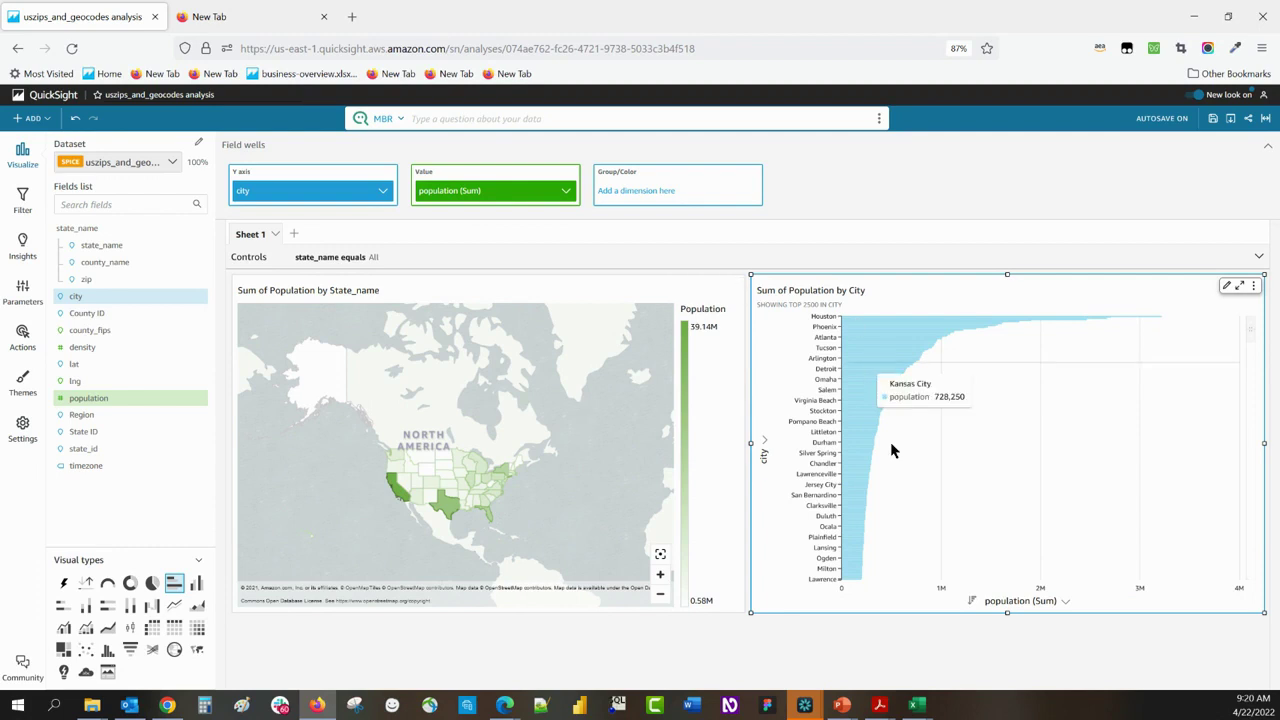
Give the state population map a Filter same-sheet visuals action
{"action": "left_click", "coordinate": [597, 293]}
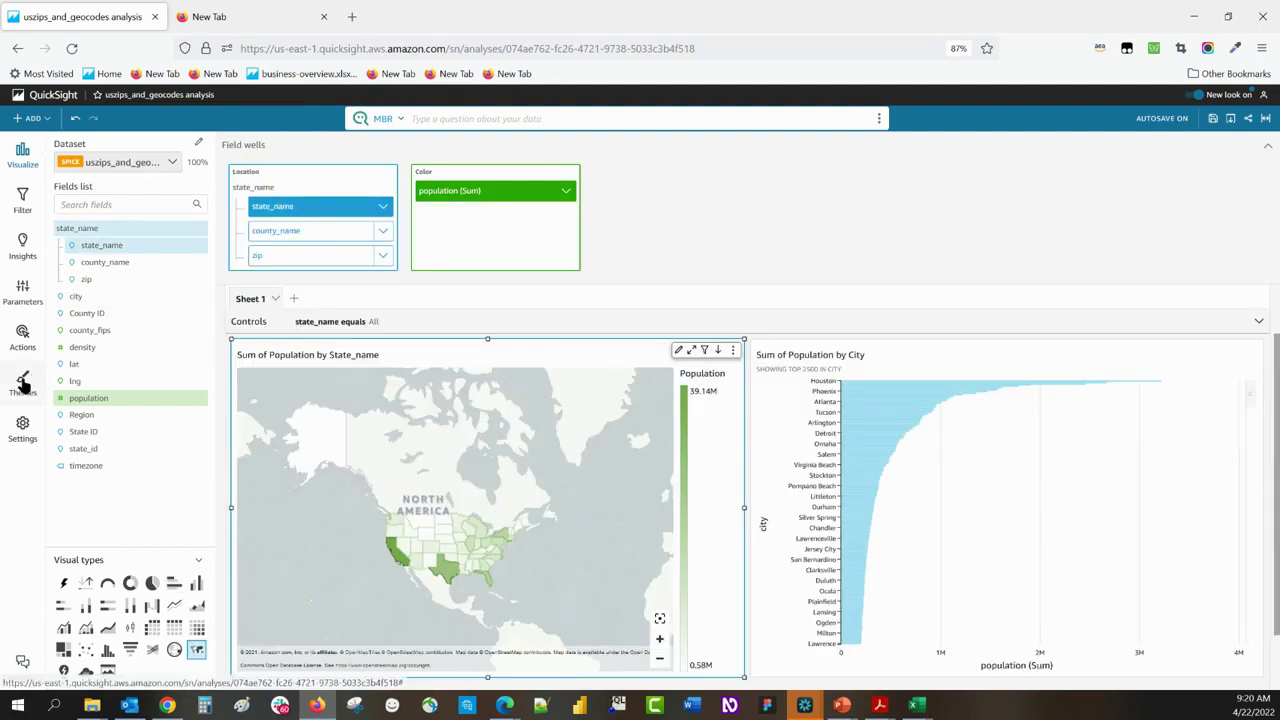
{"action": "left_click", "coordinate": [20, 337]}
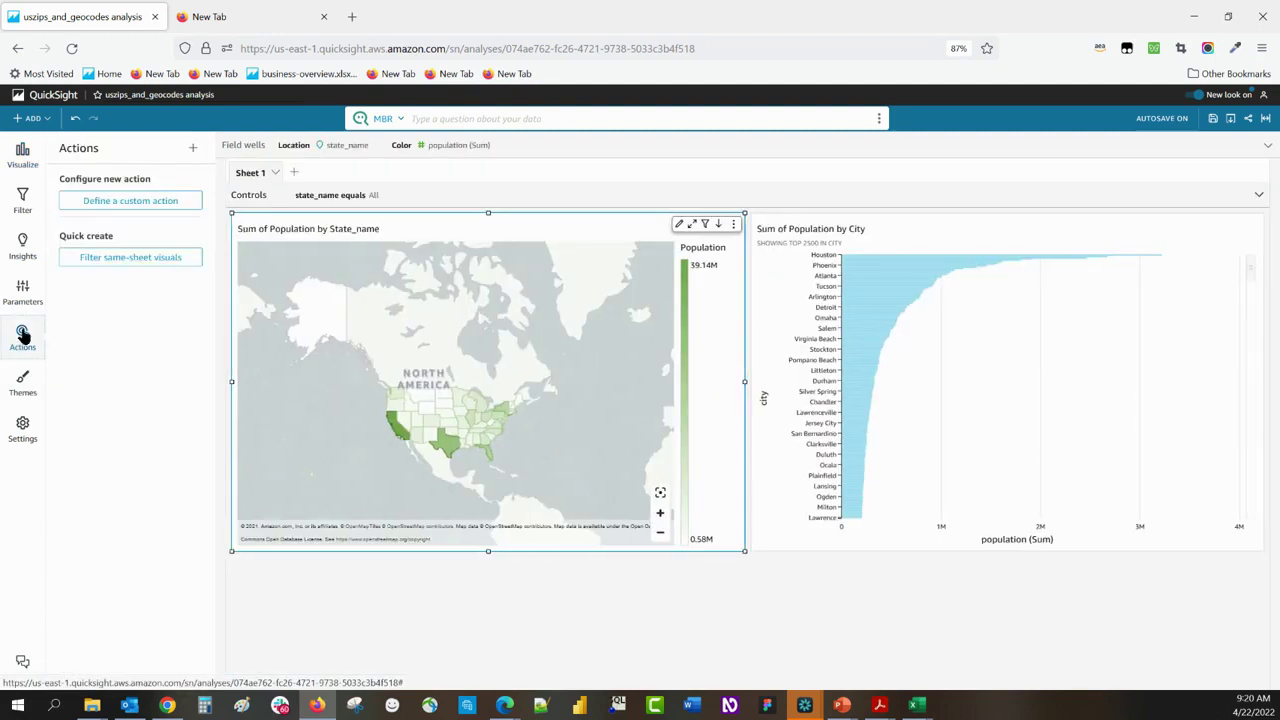
{"action": "left_click", "coordinate": [125, 258]}
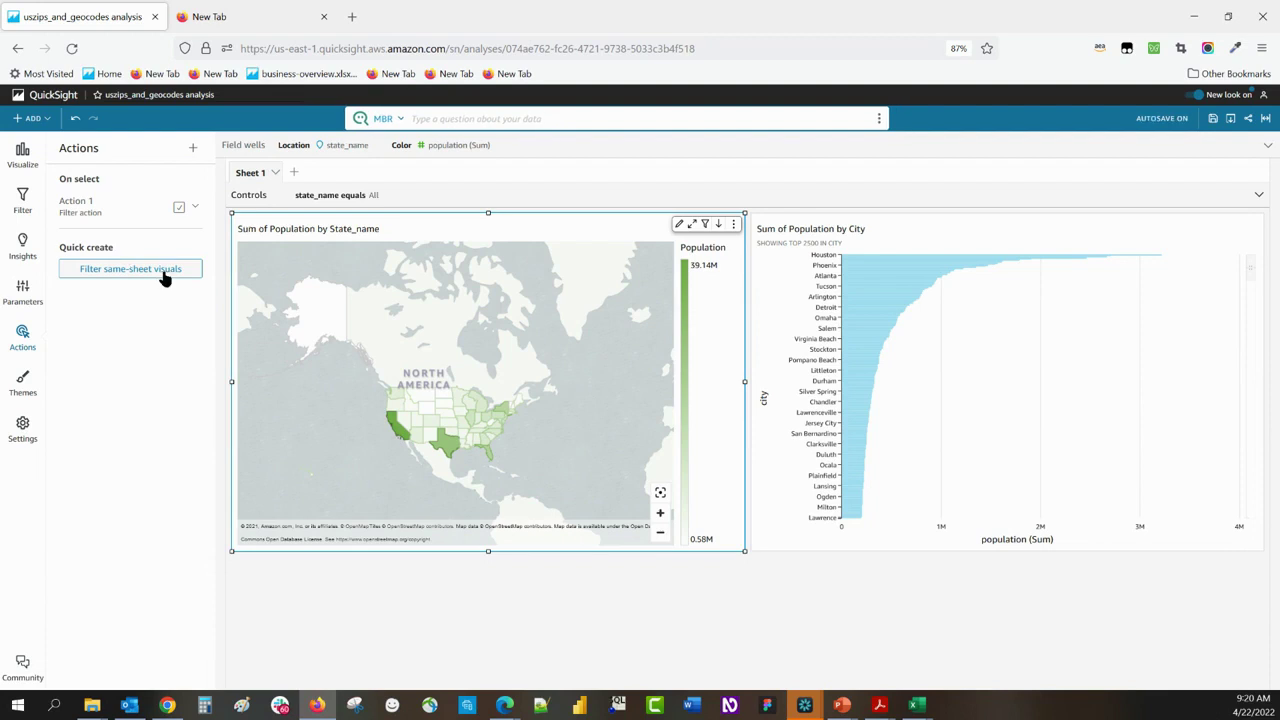
Test the map filter by selecting Oregon, then Texas, leaving the city chart showing Texas cities
{"action": "left_click", "coordinate": [394, 407]}
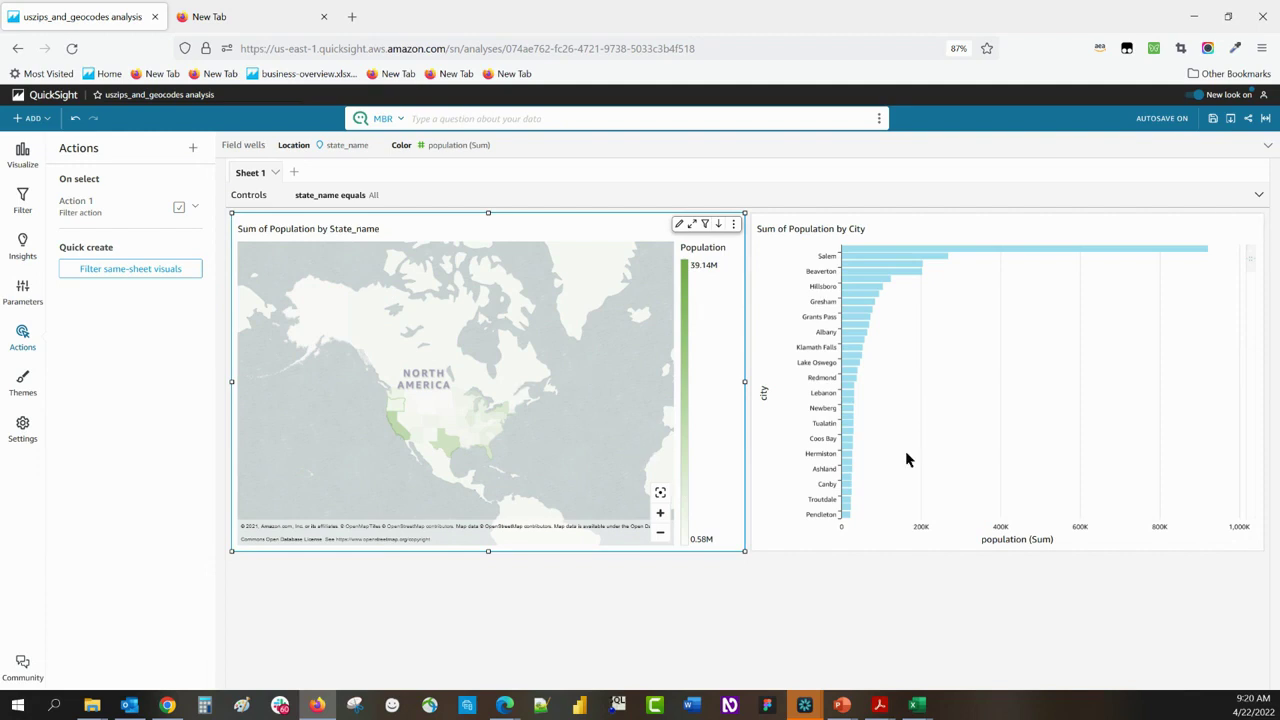
{"action": "mouse_move", "coordinate": [421, 409]}
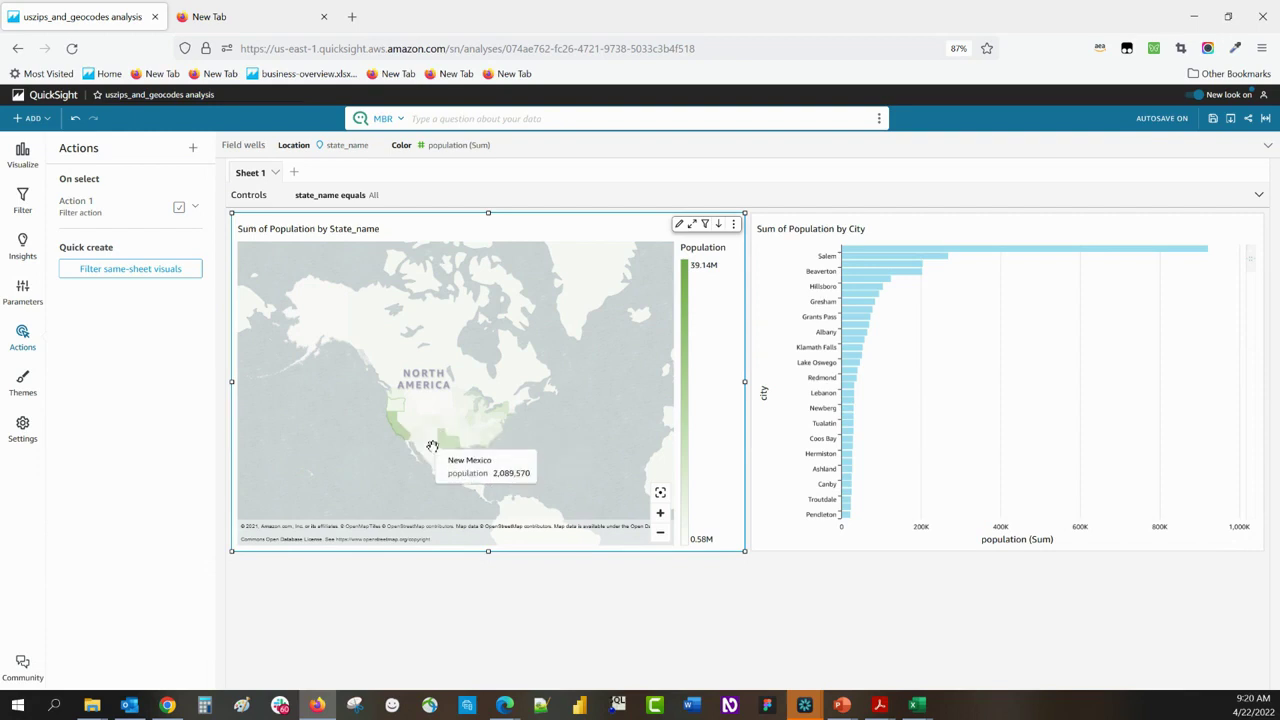
{"action": "left_click", "coordinate": [445, 446]}
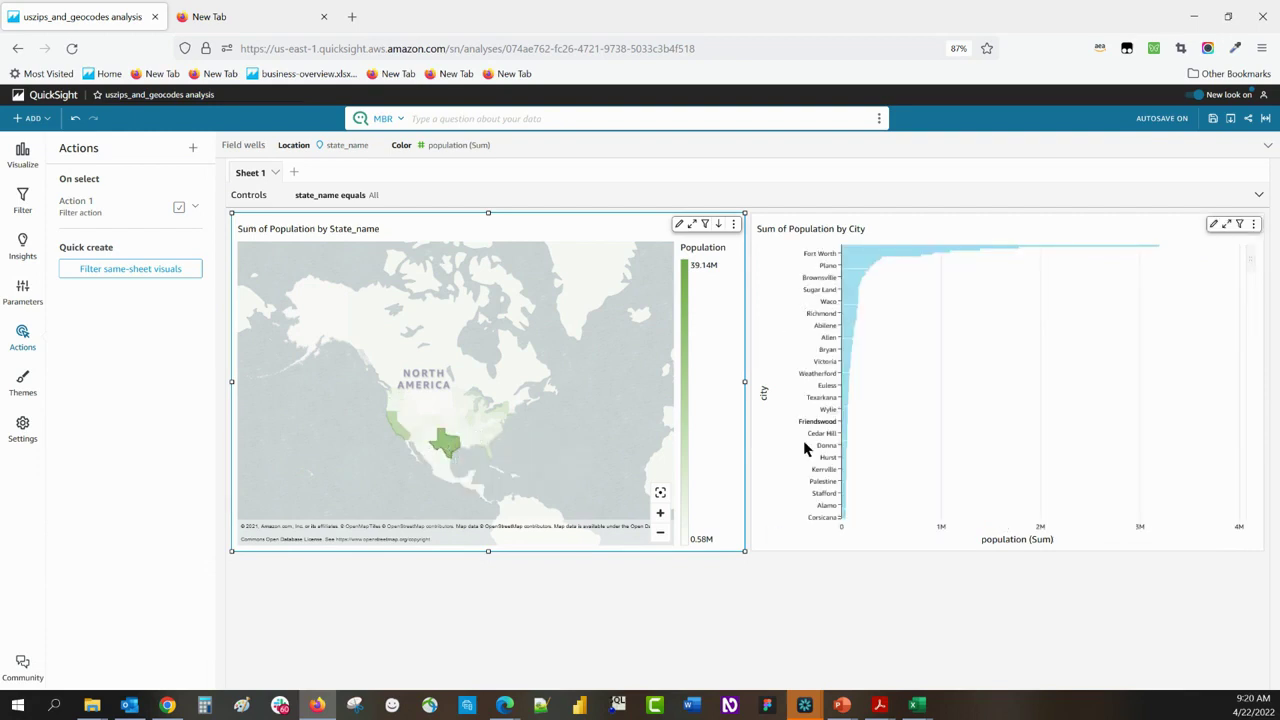
{"action": "left_click_drag", "start_coordinate": [1249, 271], "coordinate": [1243, 317]}
{"action": "left_click", "coordinate": [1085, 281]}
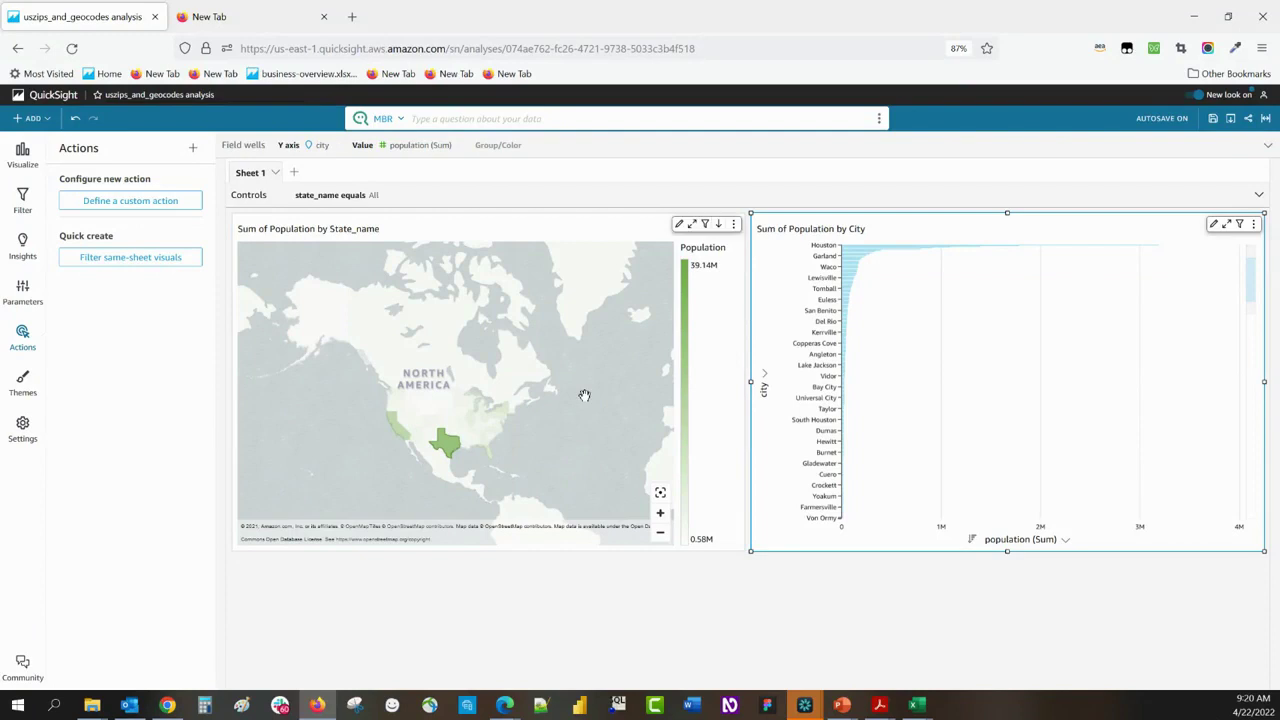